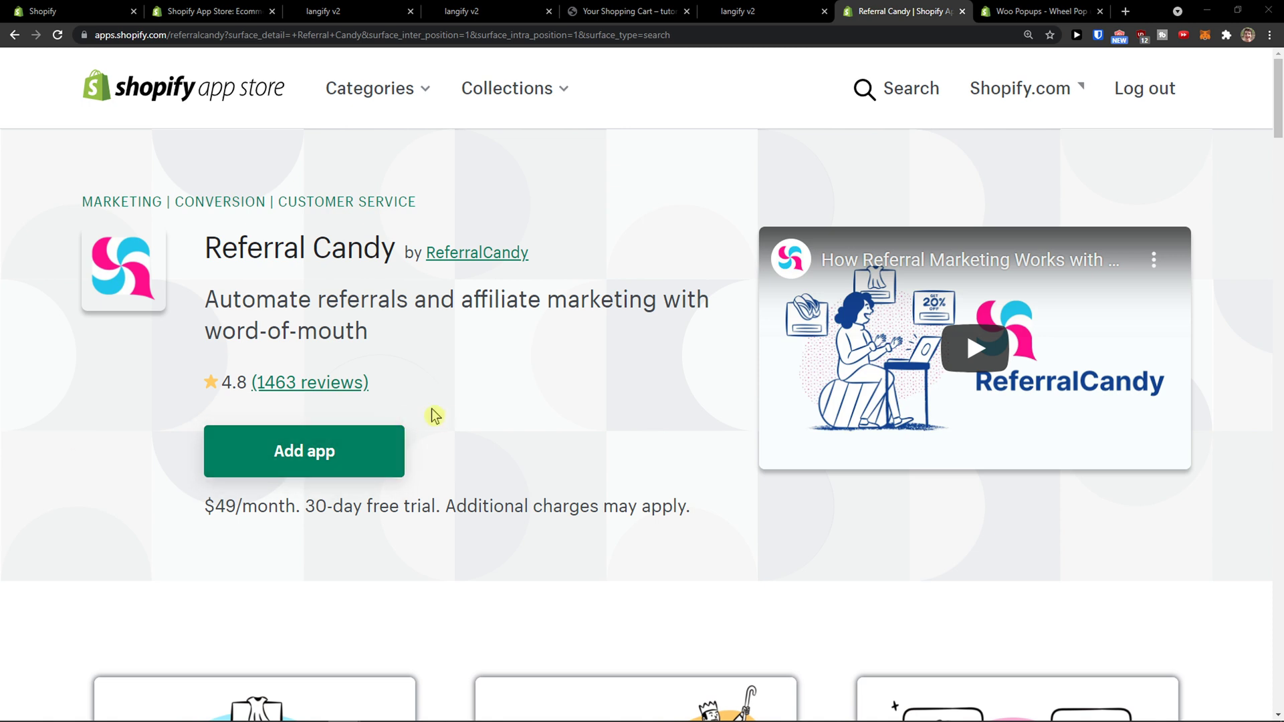
# Add the ReferralCandy app from its Shopify app store listing and approve the installation permissions.
pyautogui.click(371, 450)
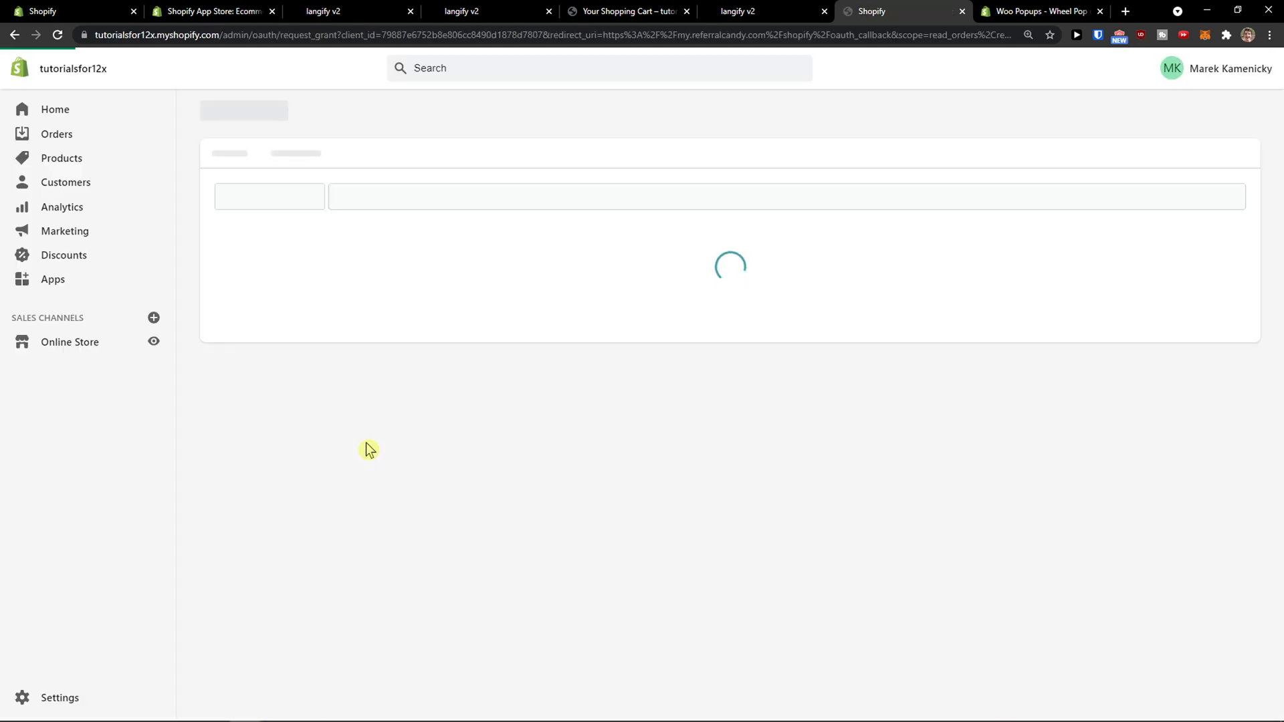
pyautogui.scroll(-2, 376, 423)
pyautogui.scroll(2, 733, 487)
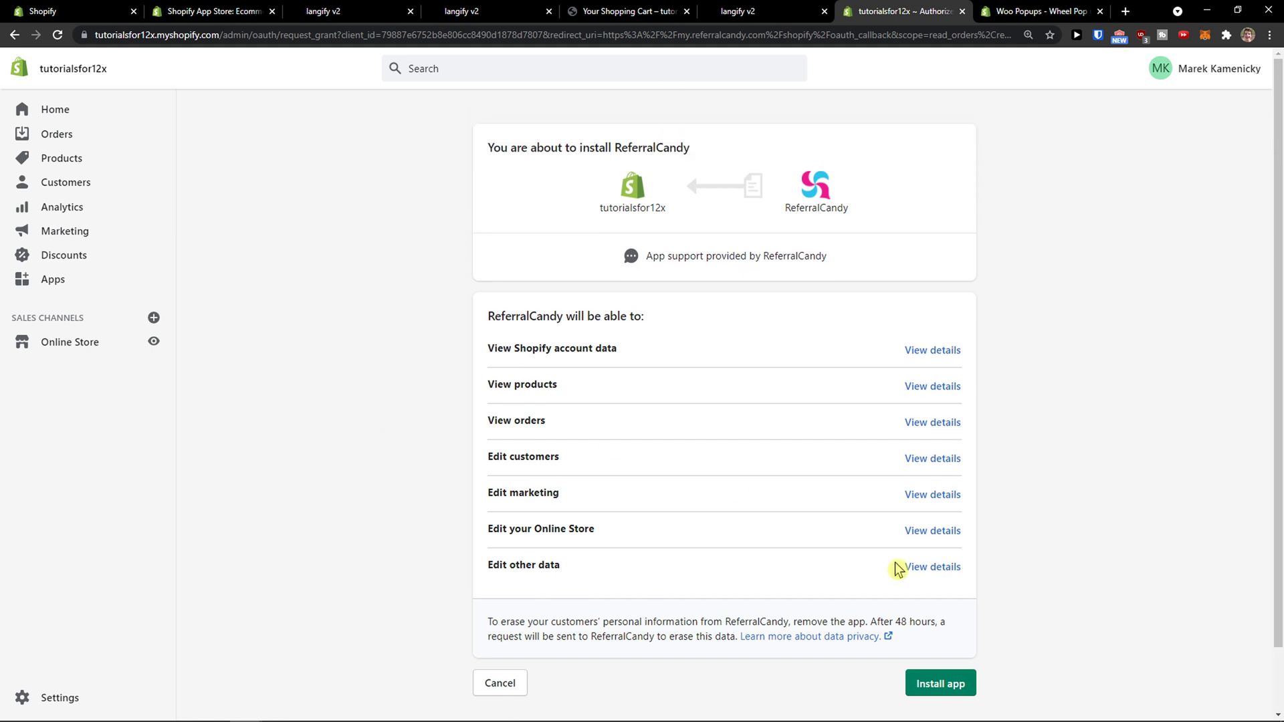
pyautogui.click(953, 680)
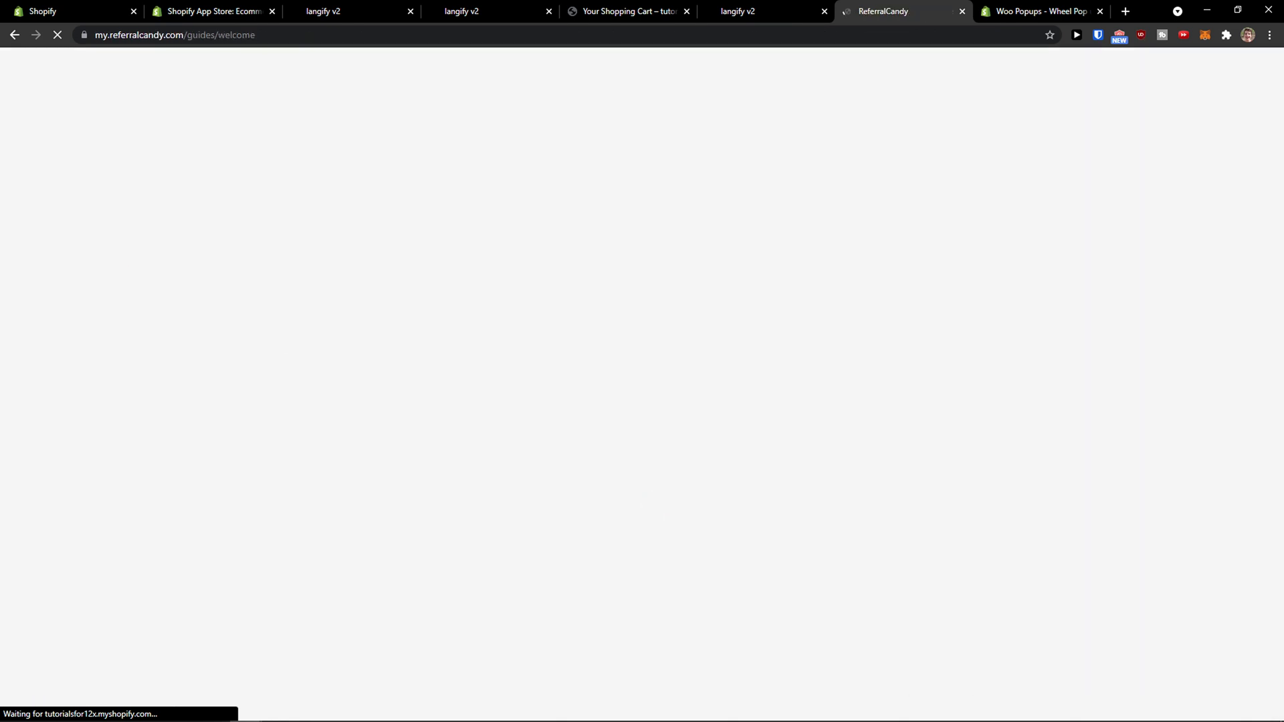
# Enter an account password, keep the (GMT+01:00) Bratislava timezone, and submit the welcome form.
pyautogui.click(533, 170)
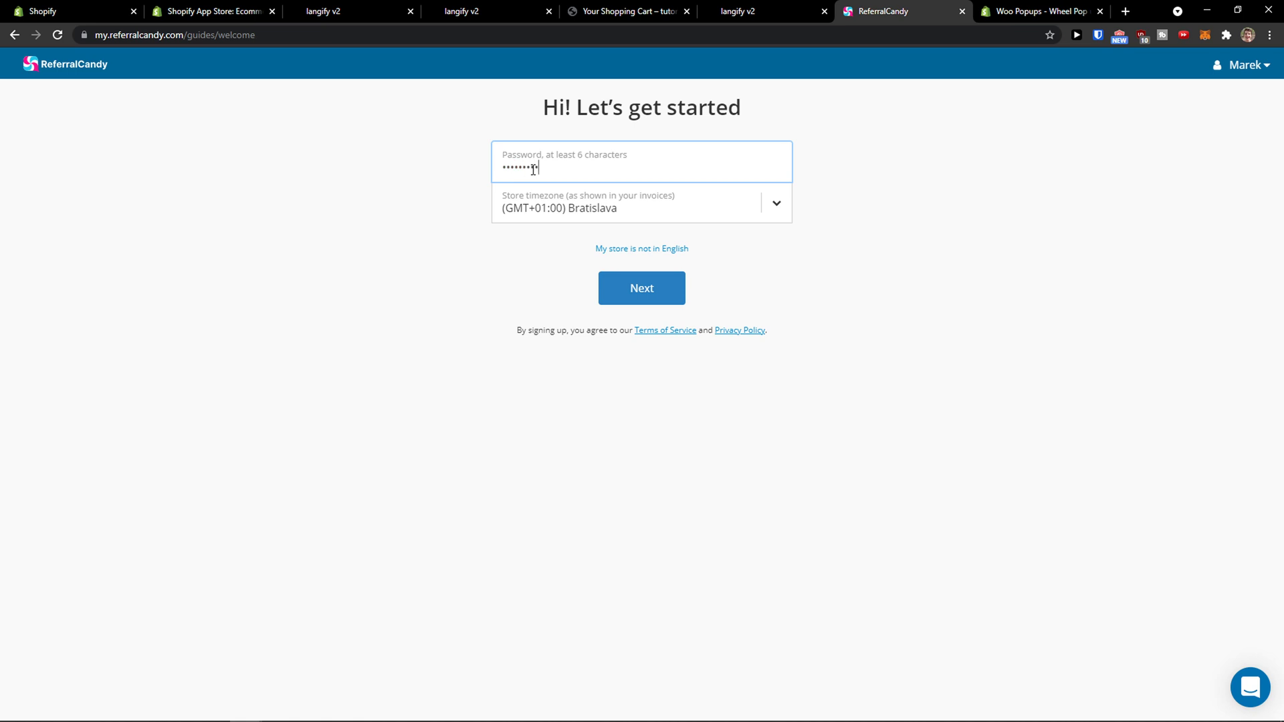
pyautogui.hotkey('ctrl', '+')
pyautogui.hotkey('ctrl', '+')
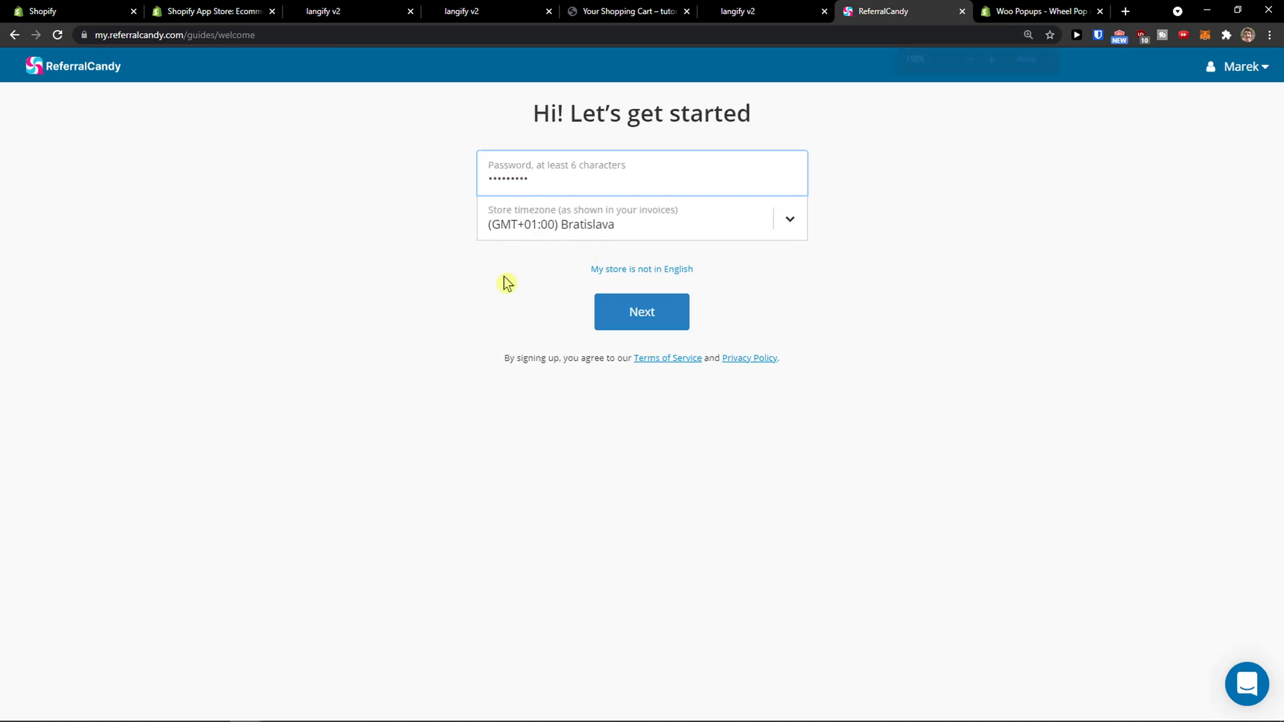
pyautogui.click(596, 356)
# Zoom in, review the Premium Plan free-trial note, and choose to pay through Shopify billing.
pyautogui.hotkey('ctrl', '+')
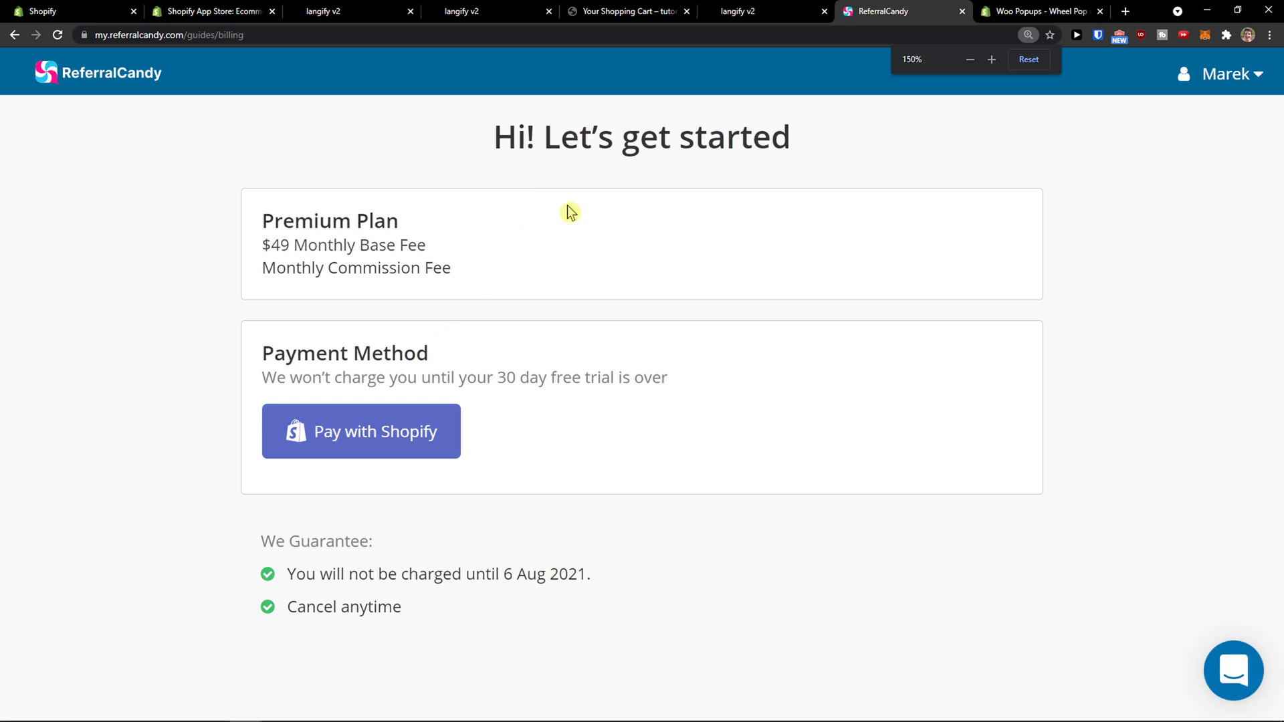
pyautogui.moveTo(290, 378); pyautogui.dragTo(677, 382)
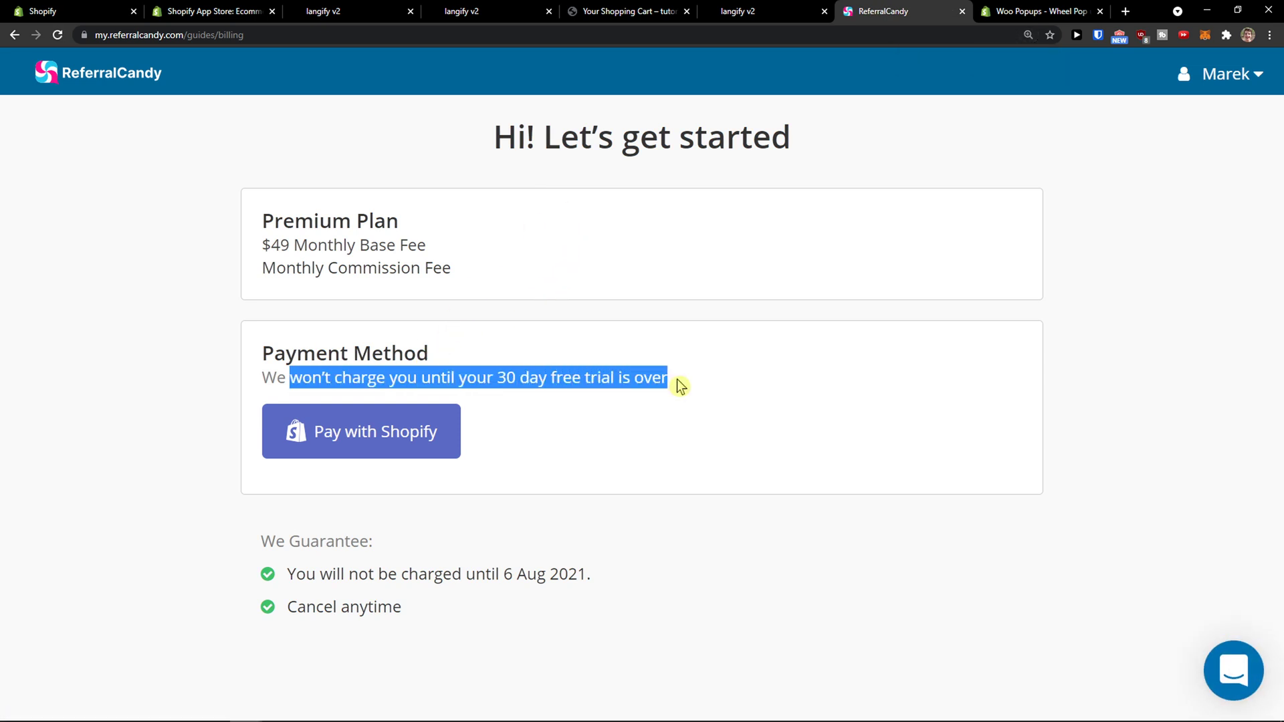
pyautogui.click(588, 402)
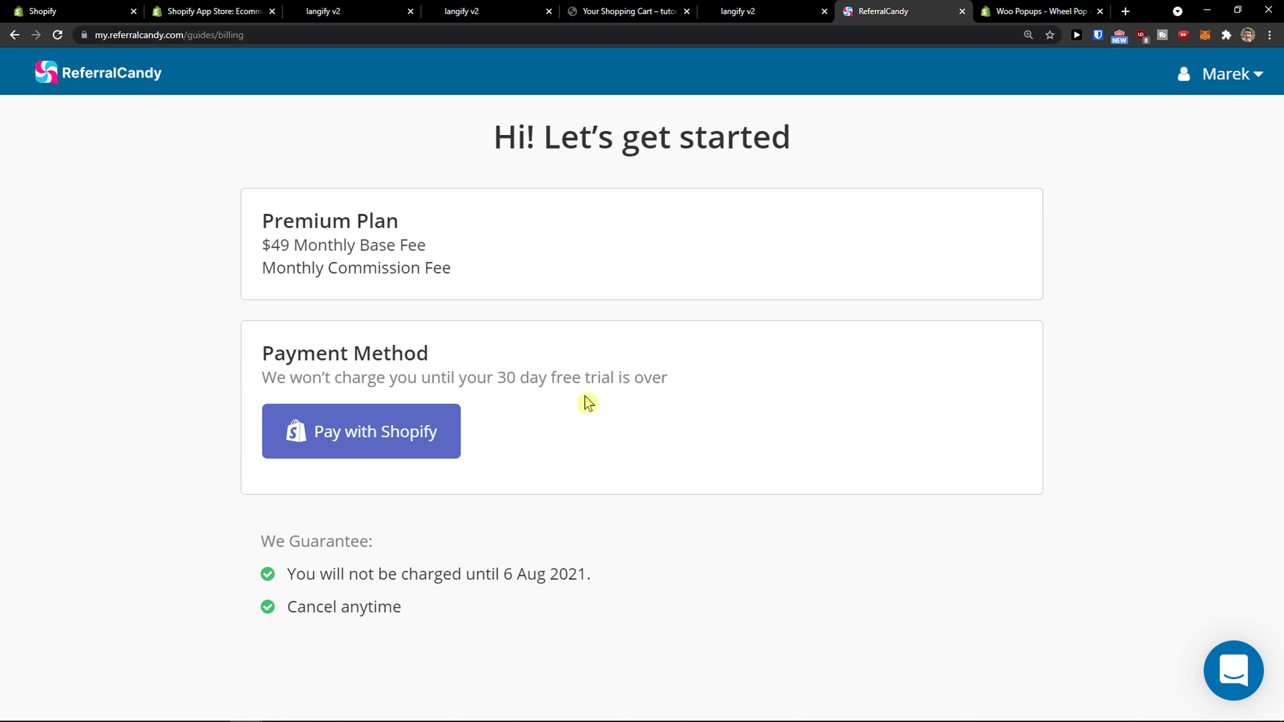
pyautogui.click(421, 436)
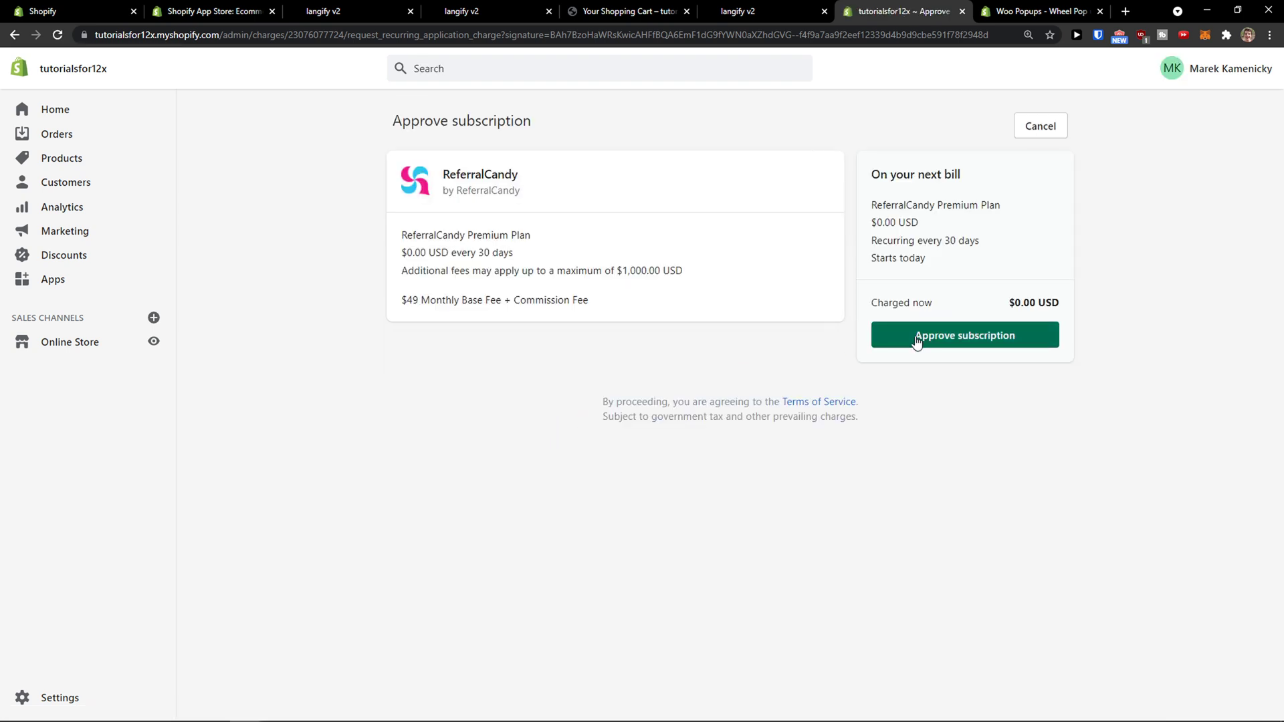
# Approve the $0.00 trial charge for the ReferralCandy Premium Plan on Shopify's subscription page.
pyautogui.click(915, 338)
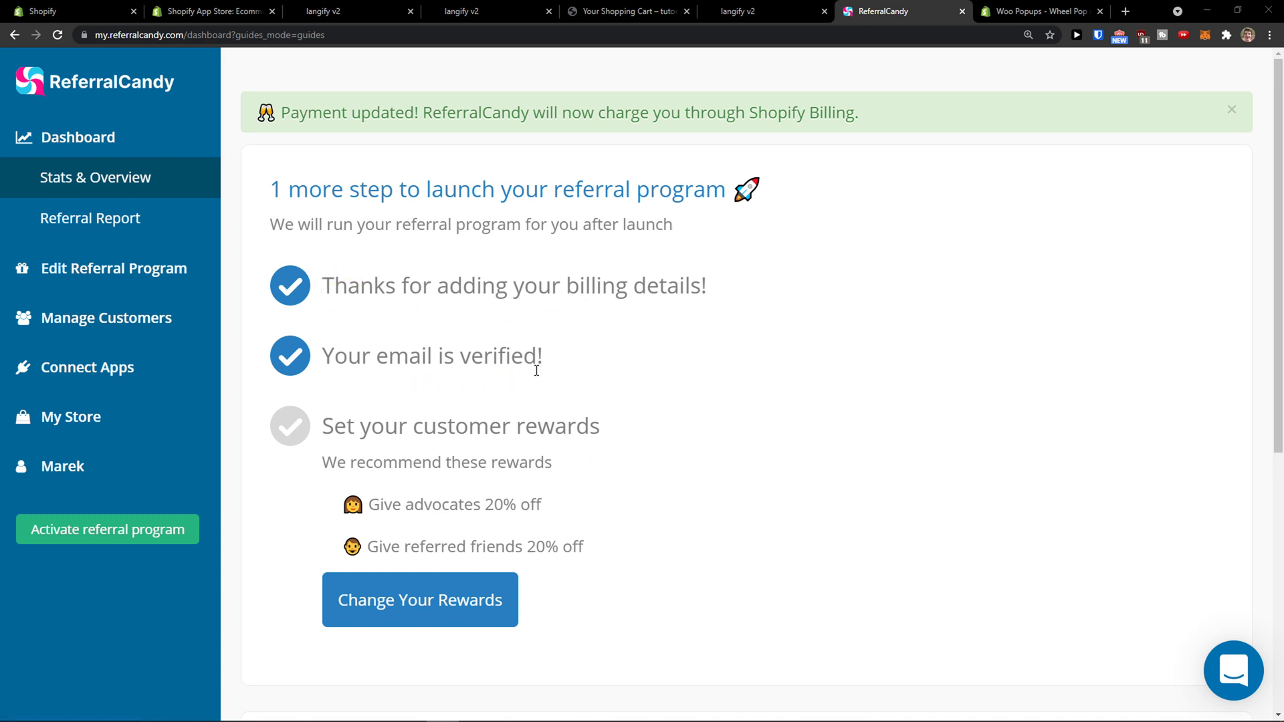
# Review the recommended 20% advocate and friend rewards, then go to Change Your Rewards.
pyautogui.scroll(-1, 536, 370)
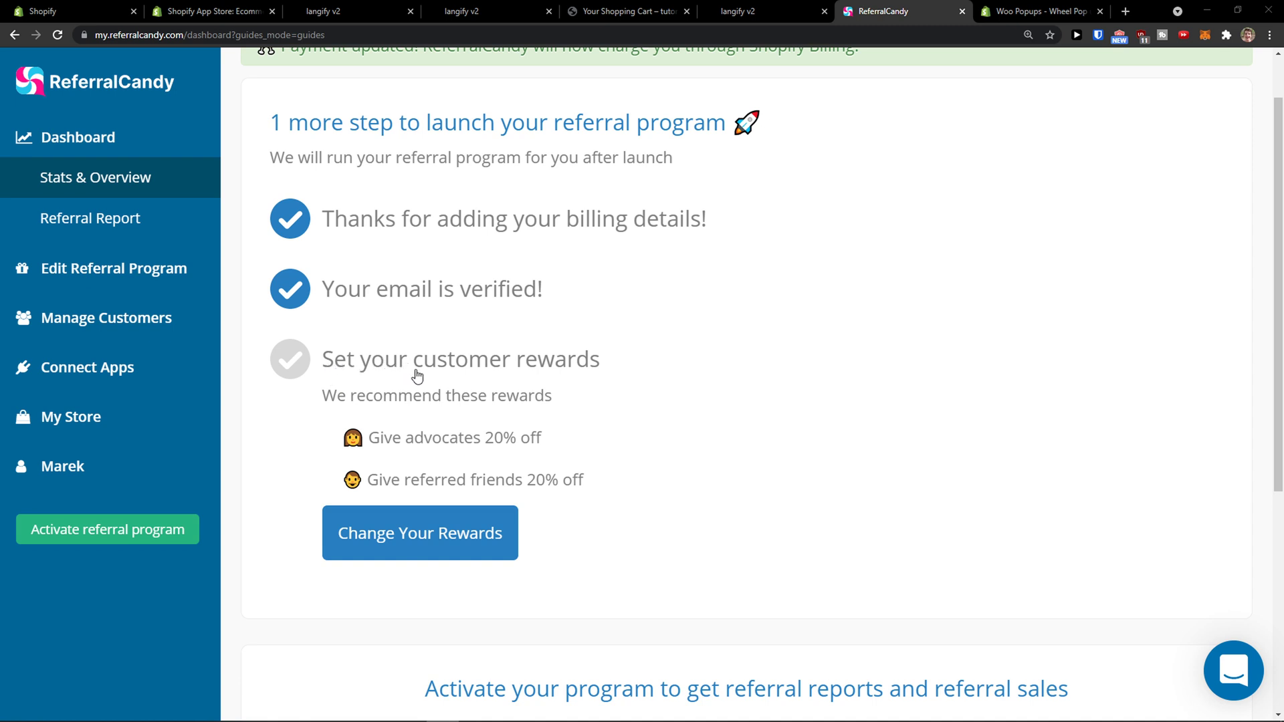
pyautogui.scroll(1, 421, 377)
pyautogui.moveTo(363, 504); pyautogui.dragTo(503, 505)
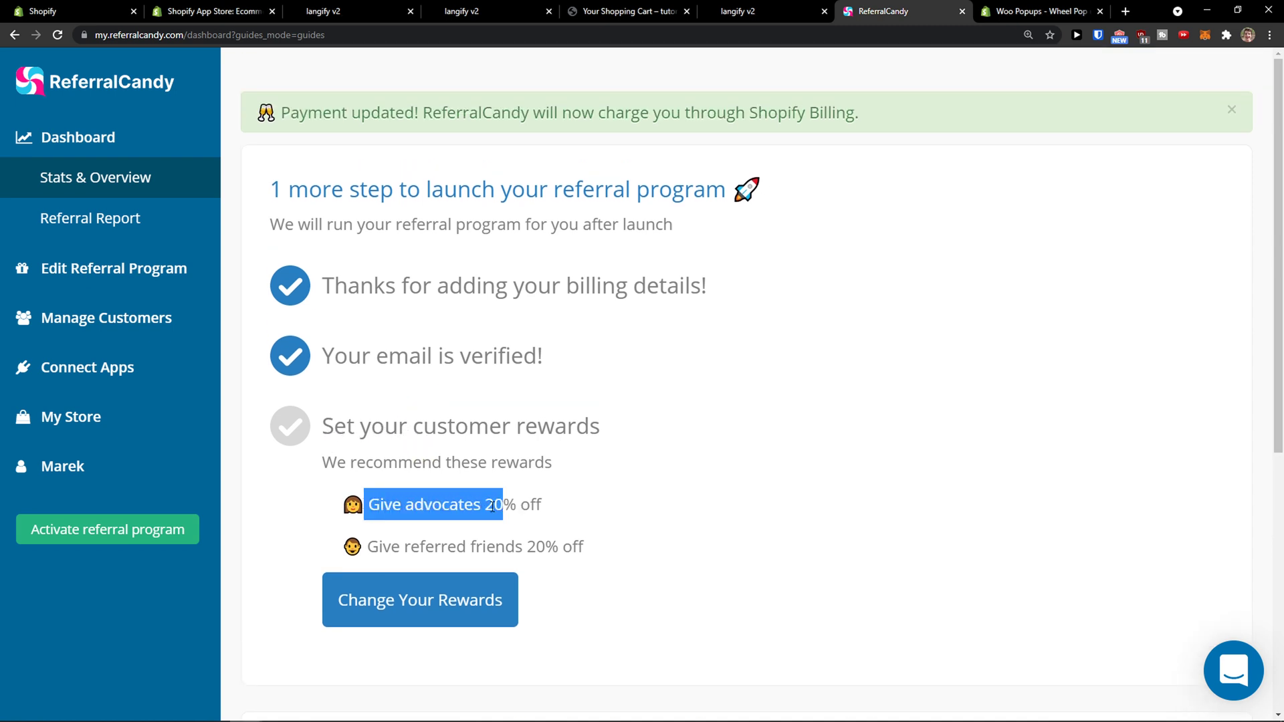
pyautogui.click(402, 541)
pyautogui.moveTo(371, 546); pyautogui.dragTo(588, 550)
pyautogui.click(588, 551)
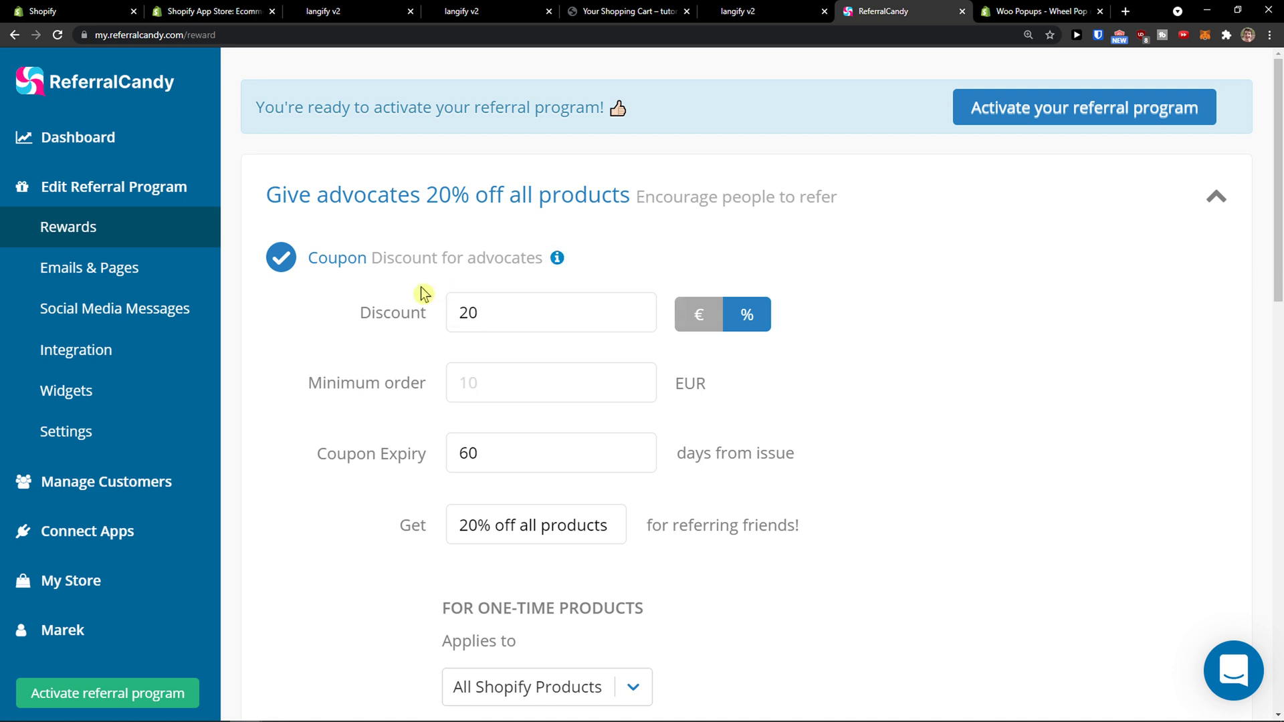
# Lower the advocate coupon discount to 15, keeping it as a percentage.
pyautogui.click(636, 319)
pyautogui.click(636, 319)
pyautogui.click(636, 319)
pyautogui.click(636, 319)
pyautogui.click(636, 319)
pyautogui.click(701, 314)
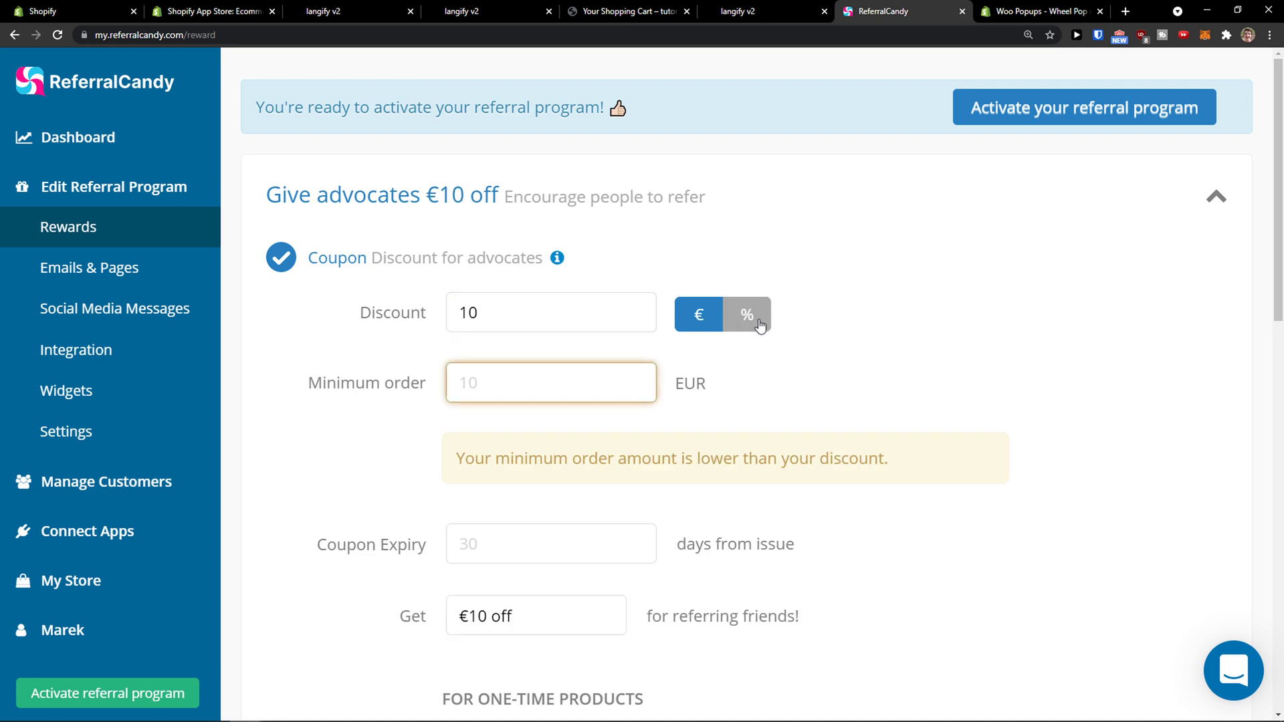
pyautogui.click(761, 324)
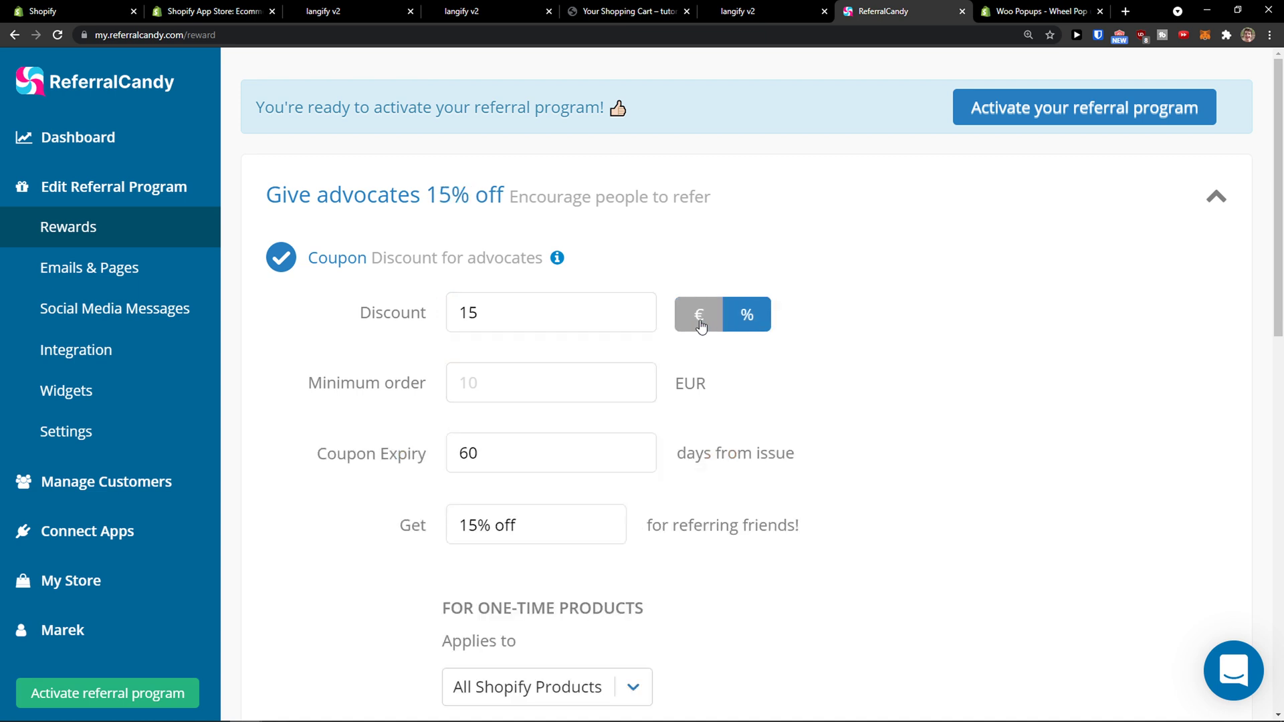
# Set the advocate coupon's minimum order amount to 100 EUR.
pyautogui.click(636, 383)
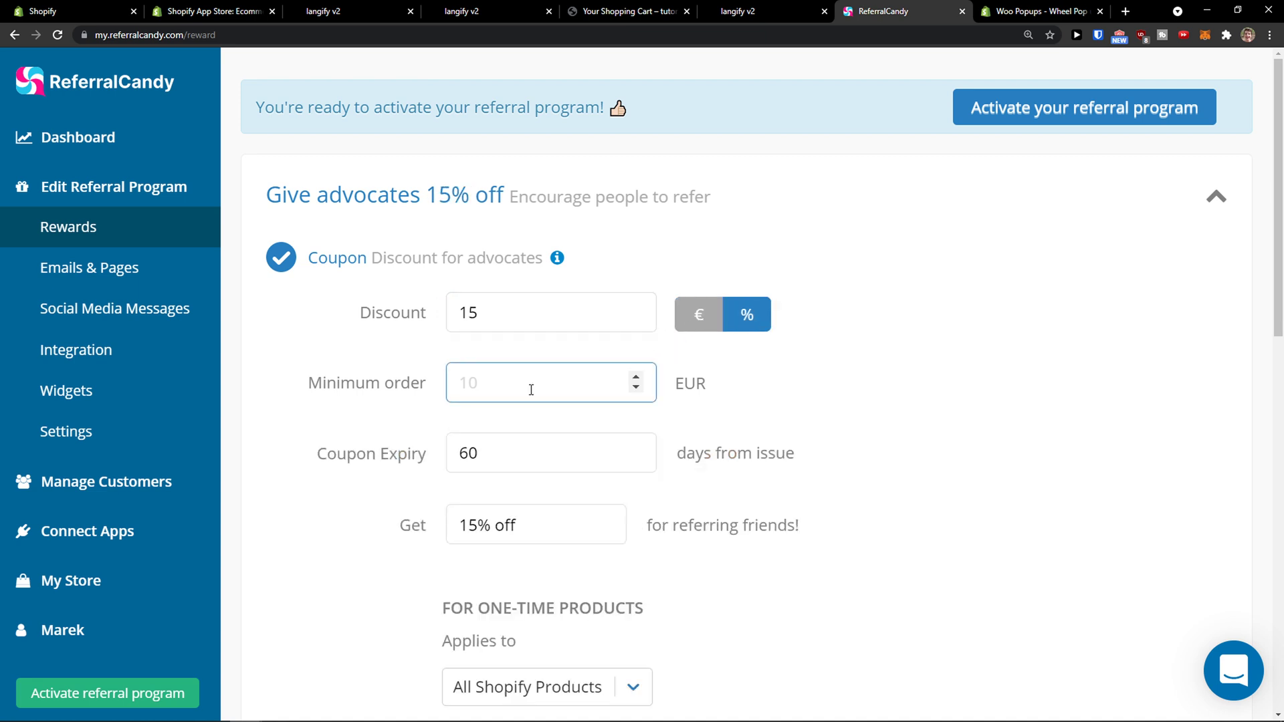
pyautogui.write('2')
pyautogui.doubleClick(636, 378)
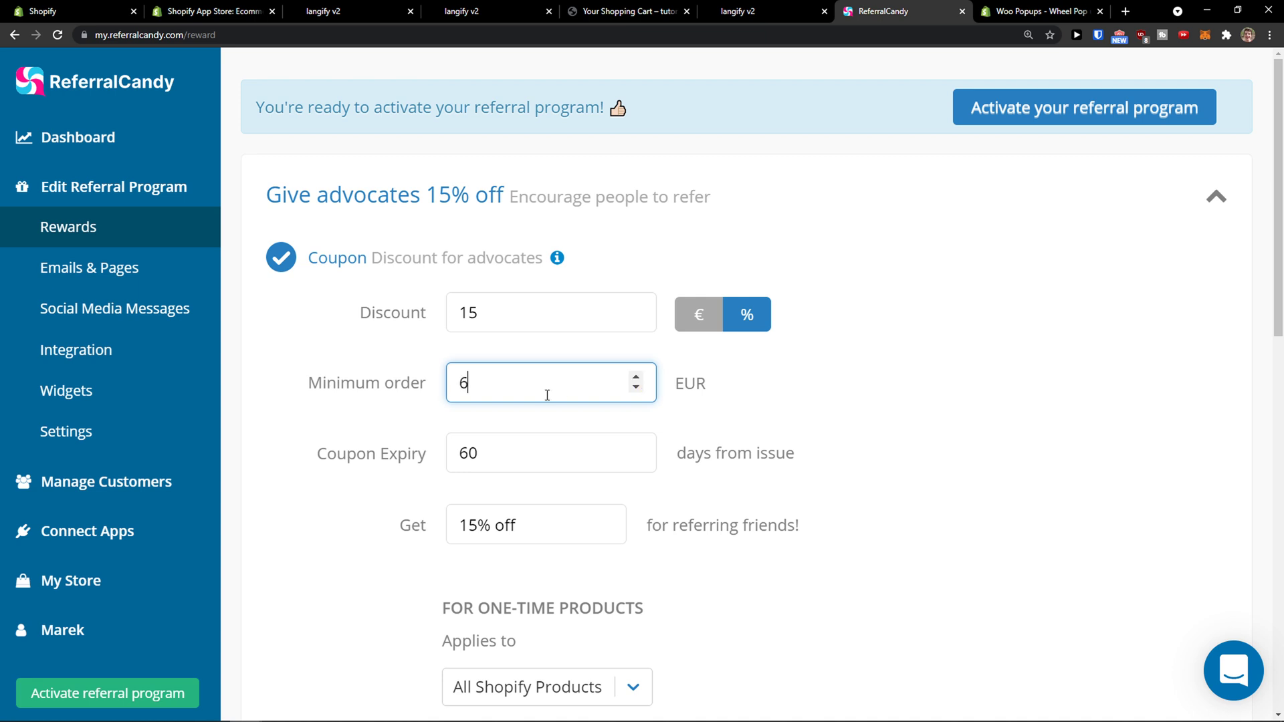
pyautogui.moveTo(547, 396); pyautogui.dragTo(378, 389)
pyautogui.write('6')
pyautogui.press('BackSpace')
pyautogui.write('100')
# Reduce the advocate coupon expiry to 30 days.
pyautogui.click(489, 450)
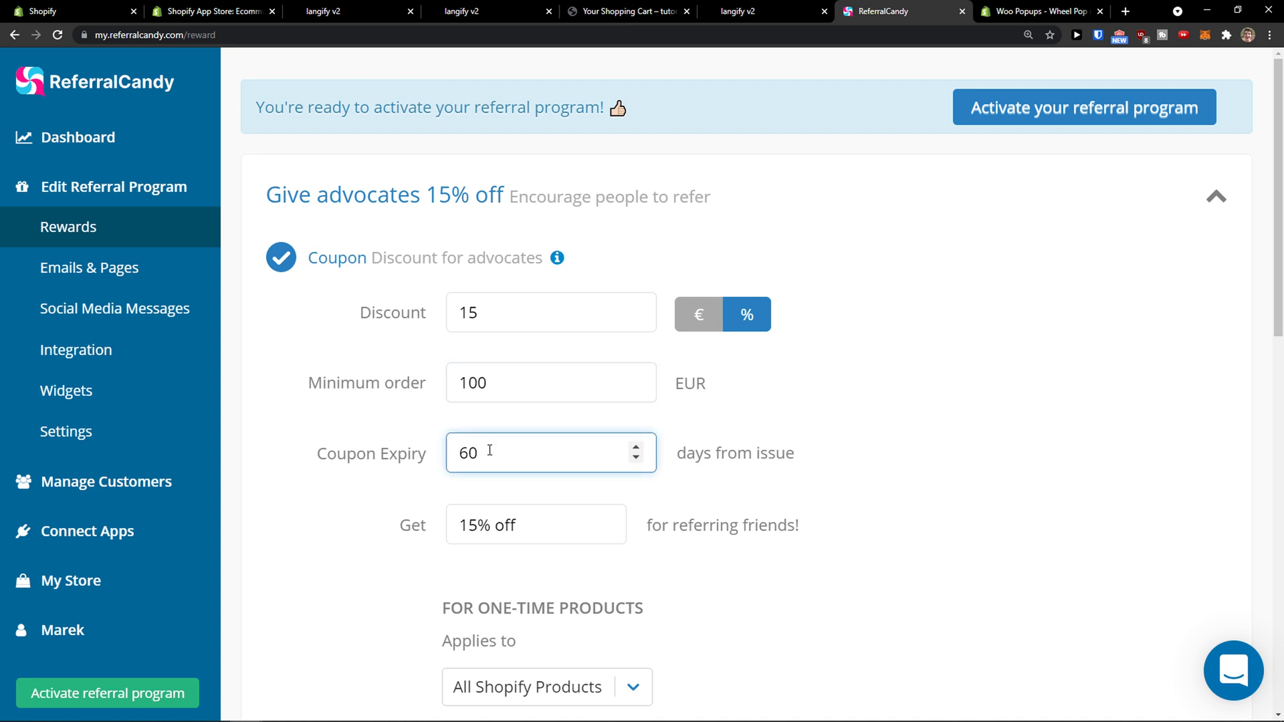
pyautogui.click(636, 460)
pyautogui.click(636, 461)
pyautogui.scroll(-1, 535, 468)
pyautogui.click(472, 459)
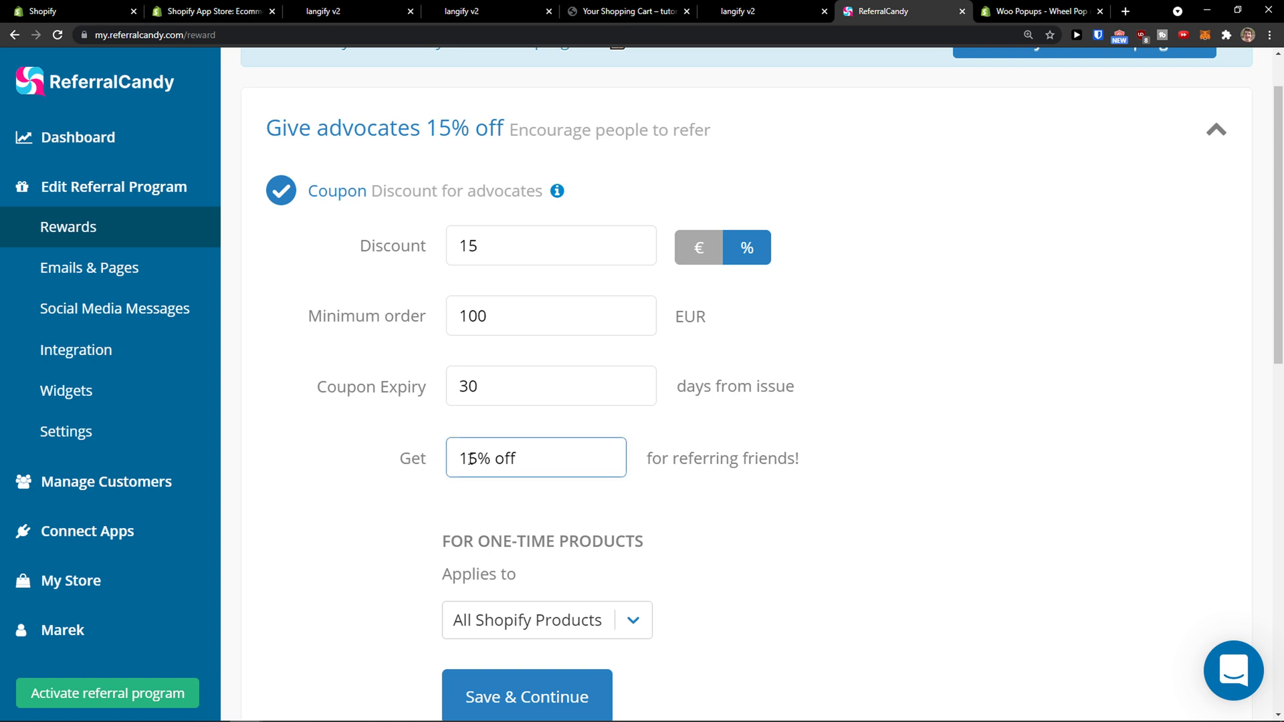
pyautogui.scroll(1, 541, 460)
pyautogui.click(539, 450)
# Keep the advocate coupon applying to All Shopify Products.
pyautogui.scroll(-1, 541, 454)
pyautogui.click(542, 457)
pyautogui.scroll(-1, 541, 459)
pyautogui.click(543, 466)
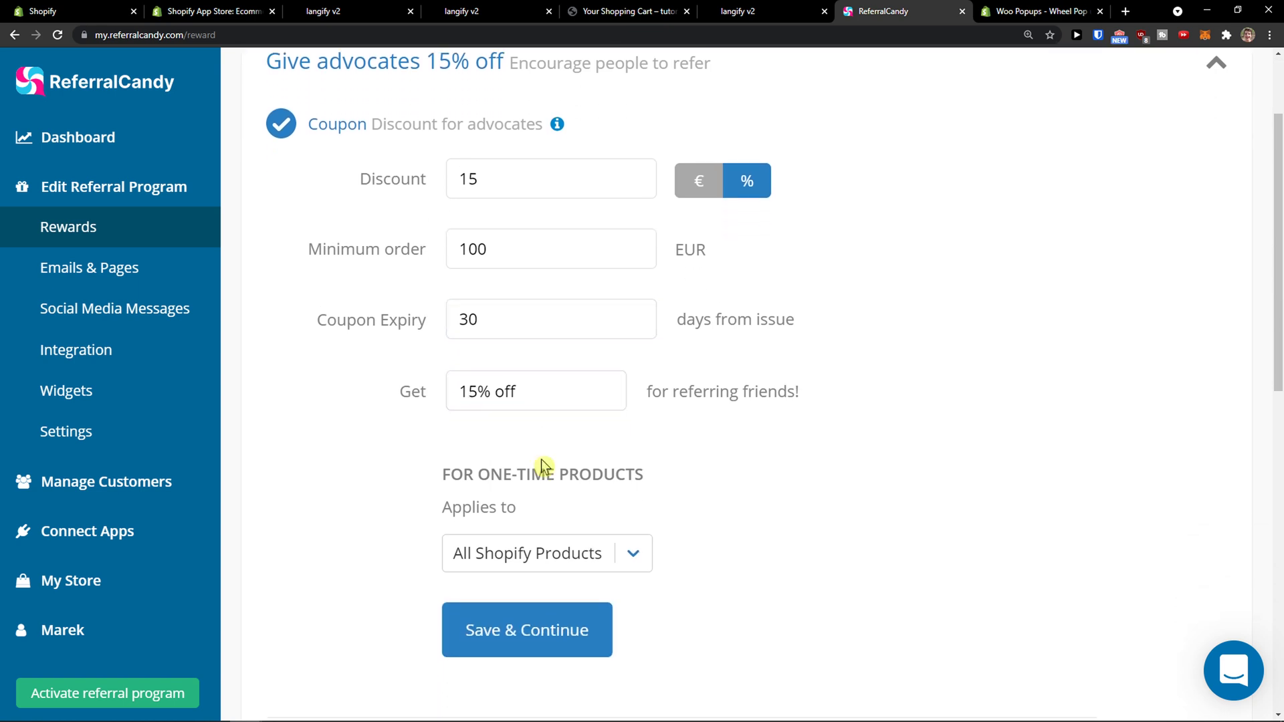
pyautogui.scroll(-1, 542, 465)
pyautogui.moveTo(425, 413); pyautogui.dragTo(553, 432)
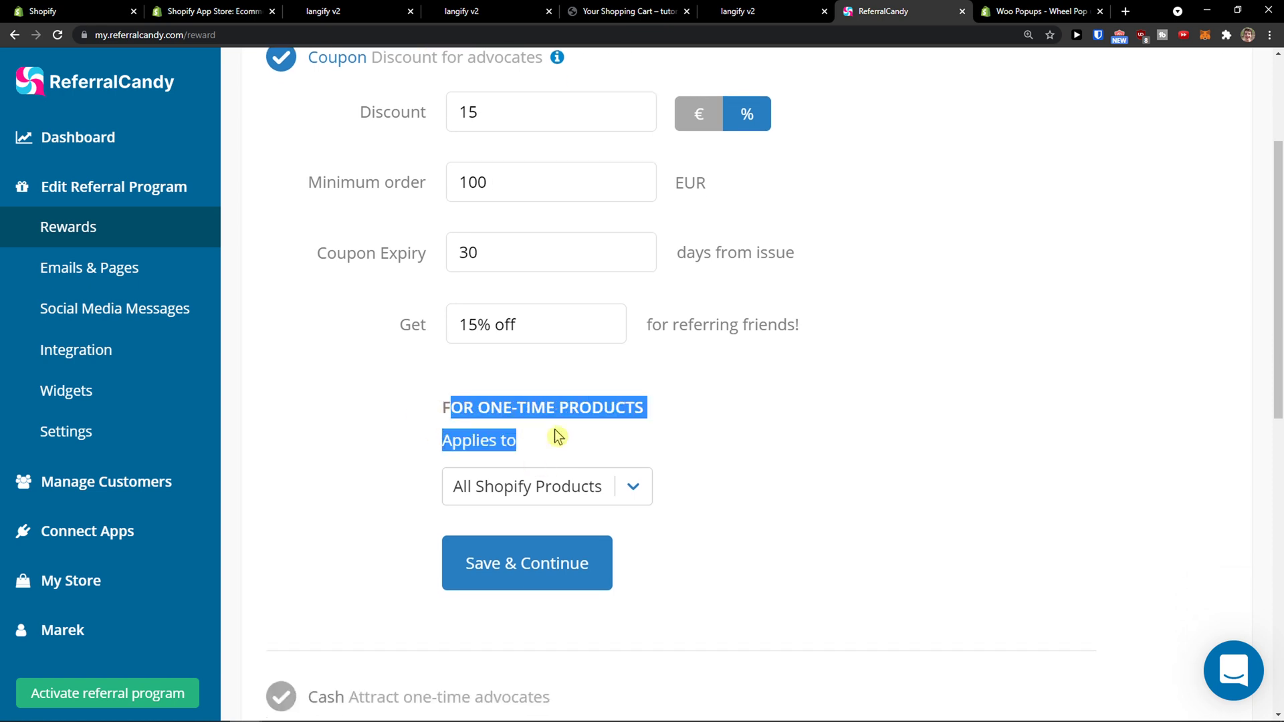
pyautogui.click(634, 480)
pyautogui.click(395, 490)
pyautogui.scroll(1, 396, 490)
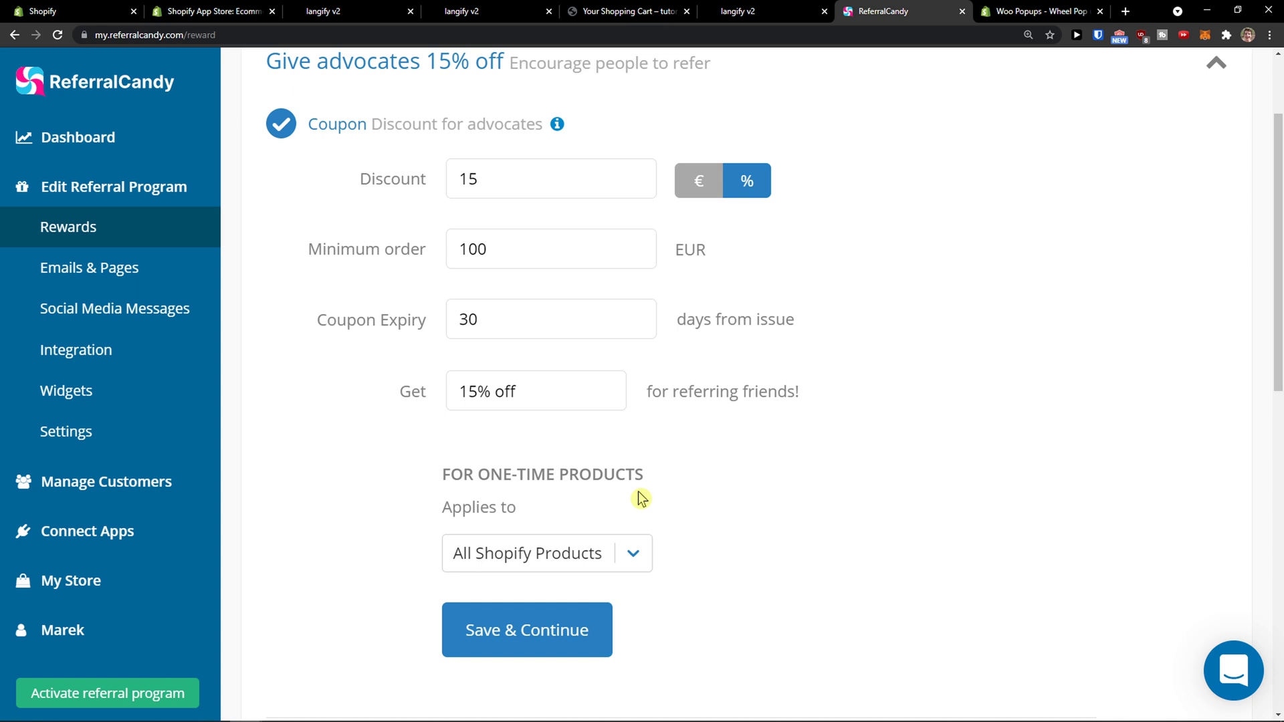
pyautogui.click(648, 555)
pyautogui.click(622, 569)
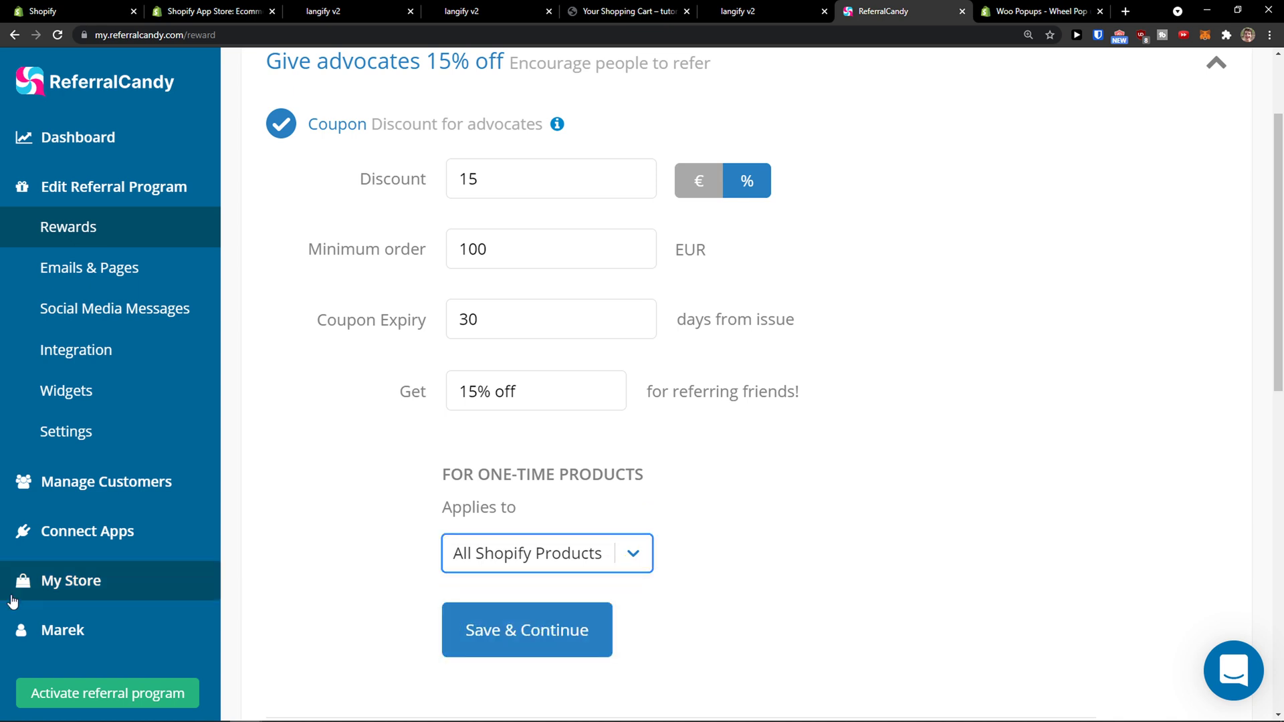
pyautogui.click(308, 547)
# Check the friends' reward text, then collapse the advocate reward section.
pyautogui.scroll(1, 308, 547)
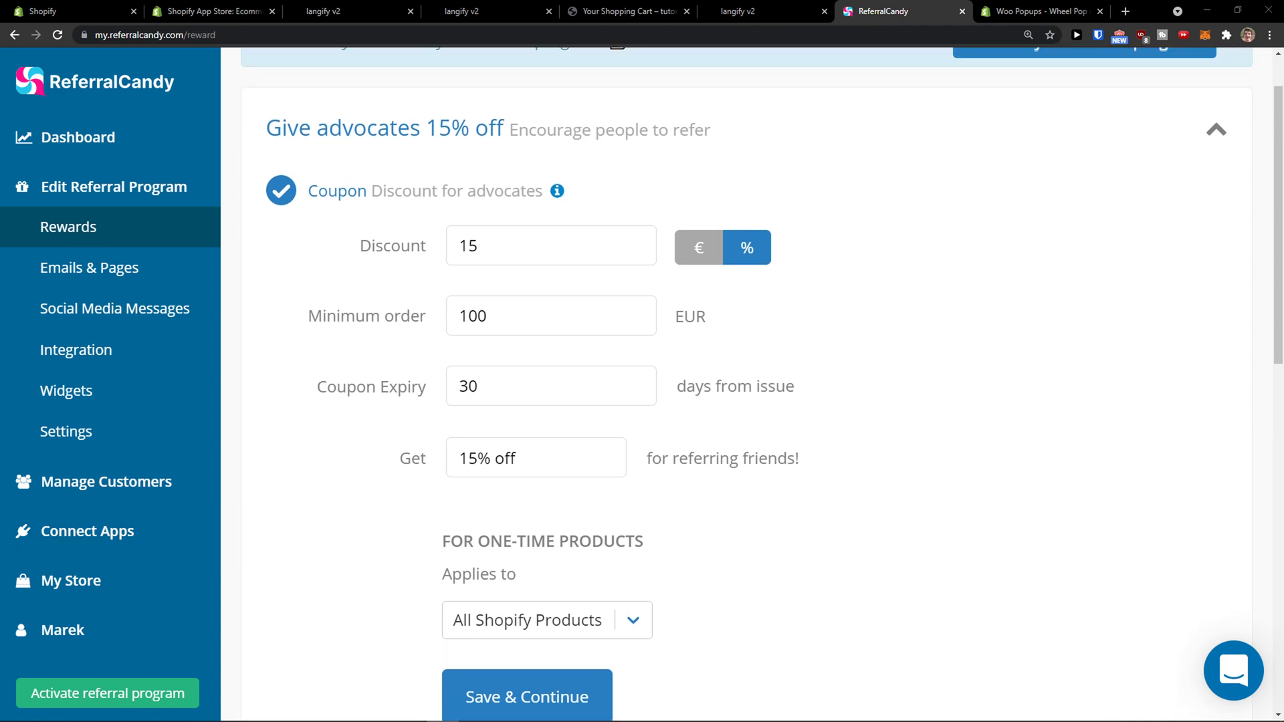
pyautogui.click(491, 455)
pyautogui.doubleClick(472, 458)
pyautogui.click(473, 458)
pyautogui.moveTo(557, 199)
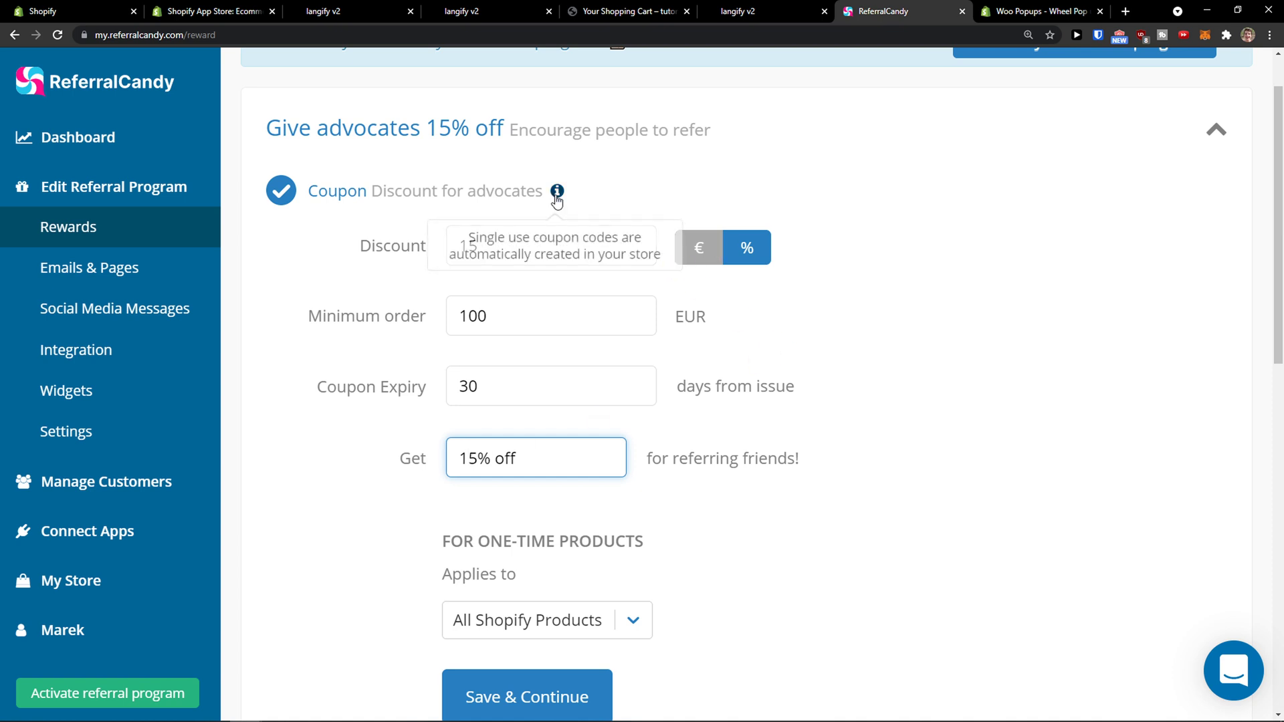
pyautogui.scroll(1, 651, 223)
pyautogui.scroll(-5, 657, 223)
pyautogui.scroll(1, 660, 227)
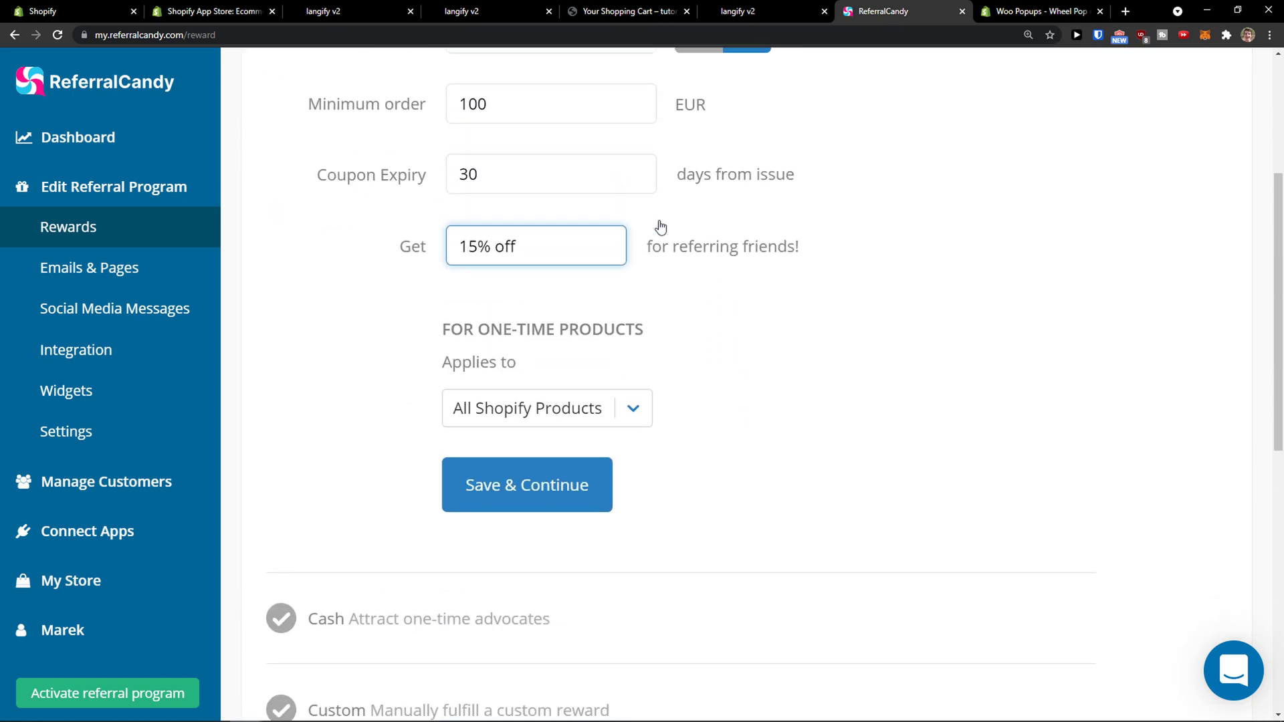
pyautogui.scroll(4, 659, 227)
pyautogui.click(1219, 137)
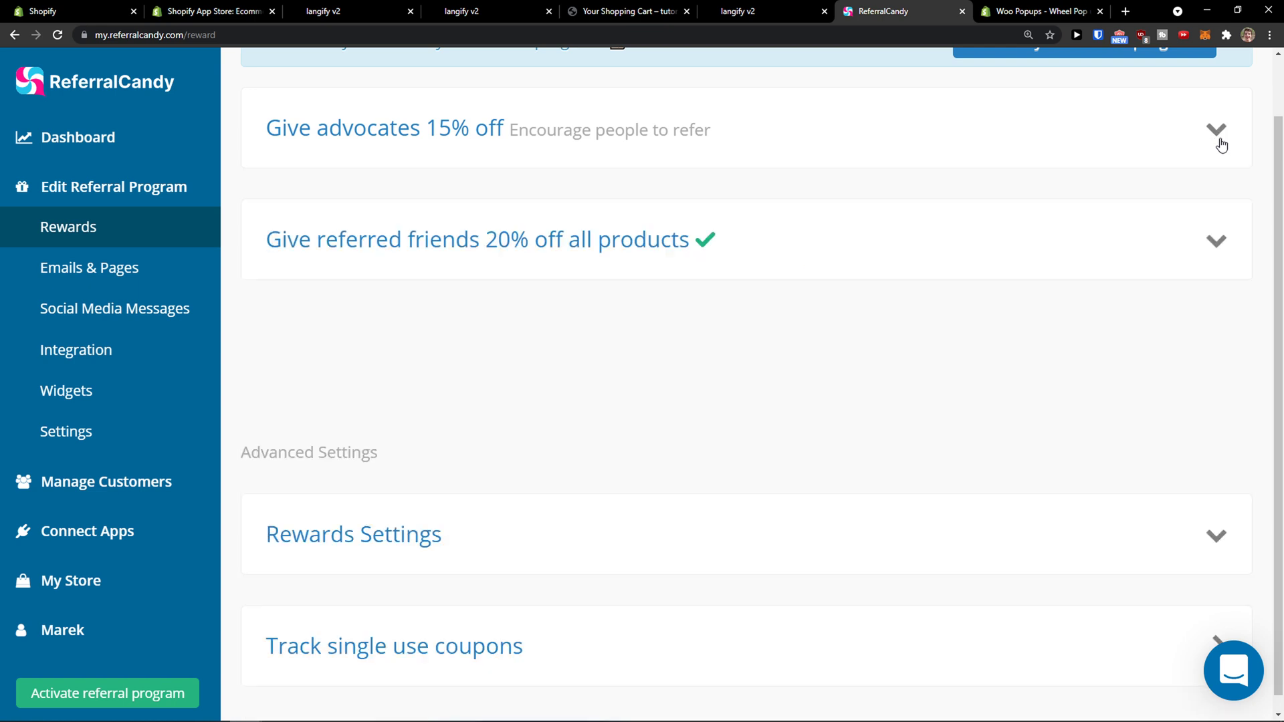
pyautogui.scroll(1, 870, 221)
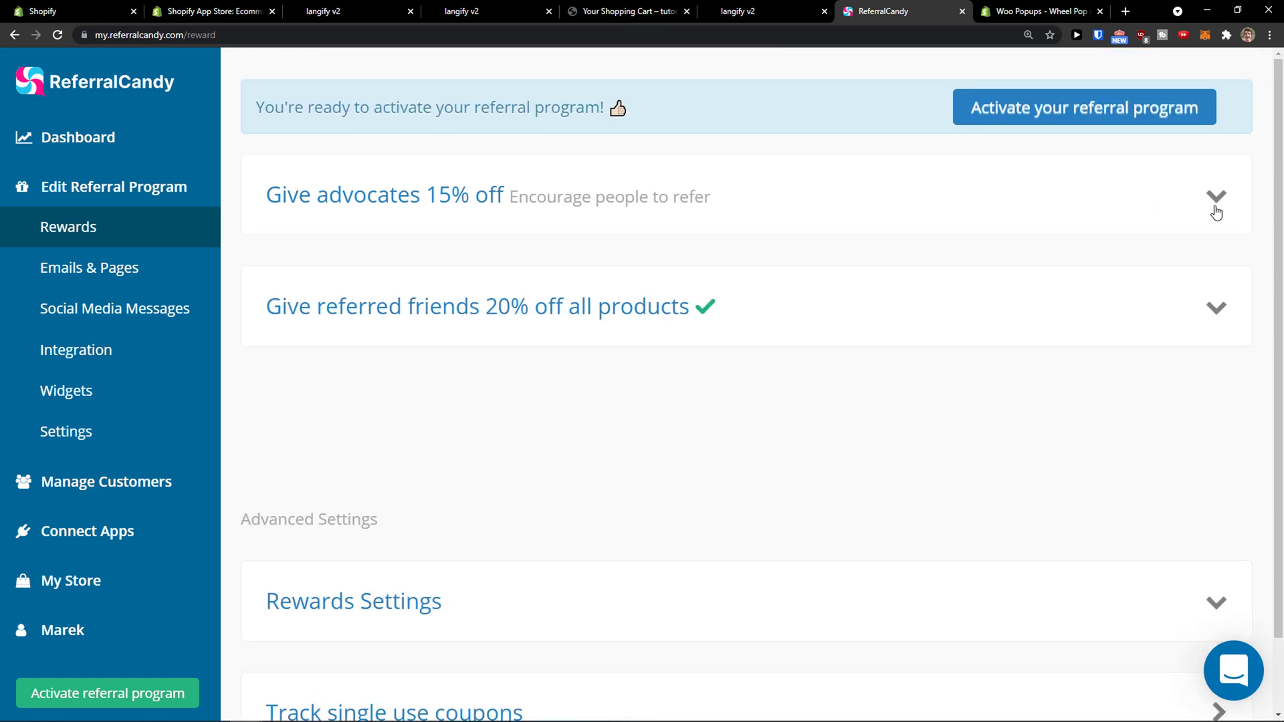
# Expand the referred friends' reward and lower its discount to 15 %.
pyautogui.click(1216, 315)
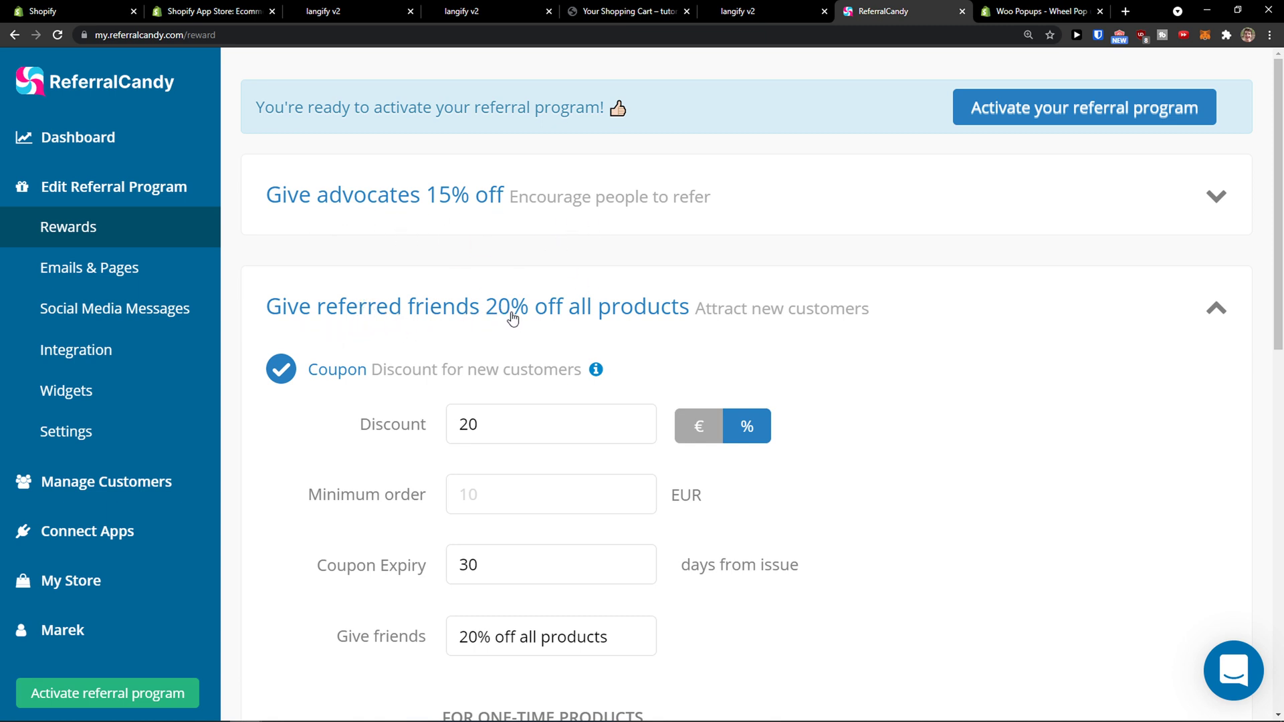
pyautogui.click(636, 429)
pyautogui.click(636, 429)
pyautogui.click(636, 429)
pyautogui.click(636, 429)
pyautogui.click(636, 429)
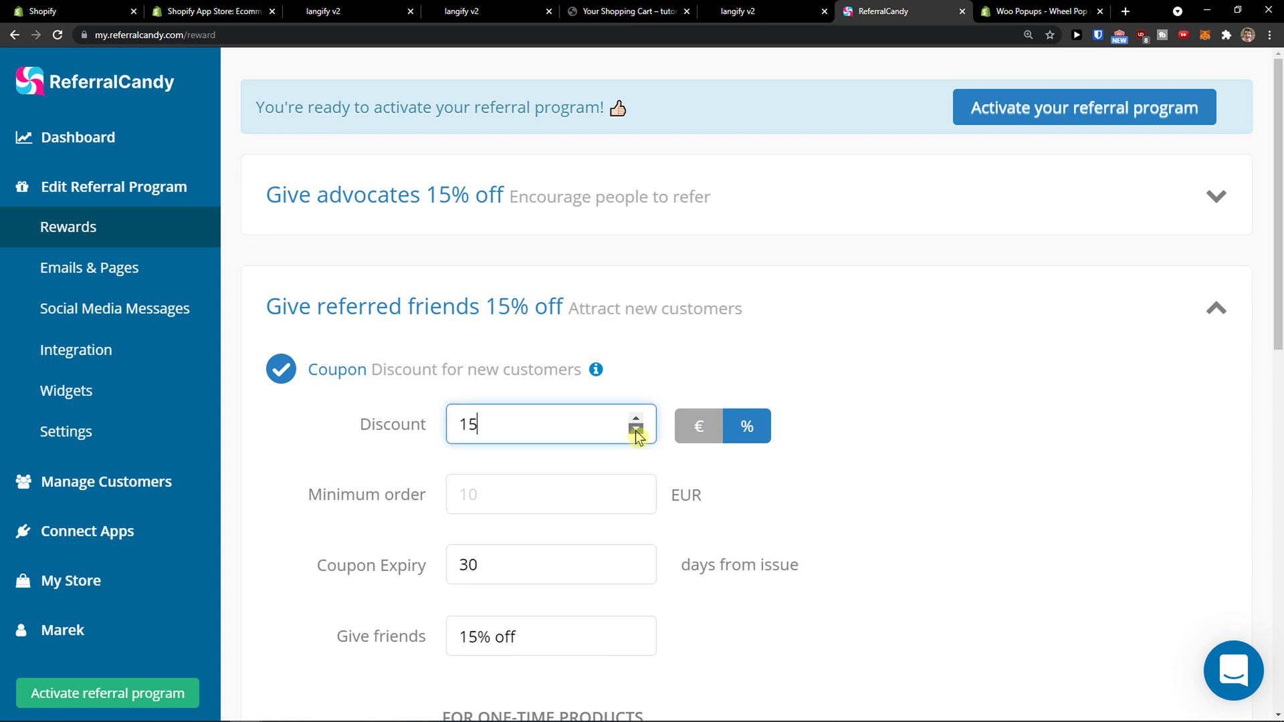
pyautogui.scroll(-1, 499, 421)
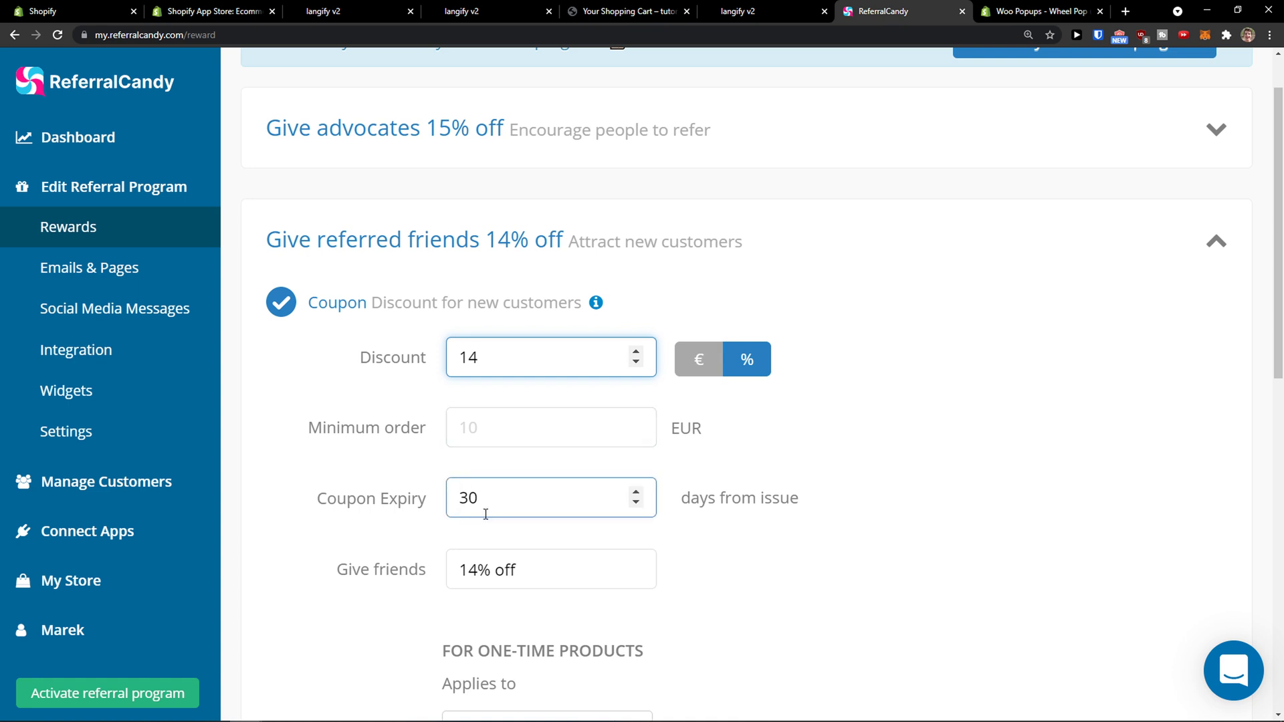
# Give the friends' coupon a 50 EUR minimum order and save the friend reward.
pyautogui.click(493, 433)
pyautogui.write('1')
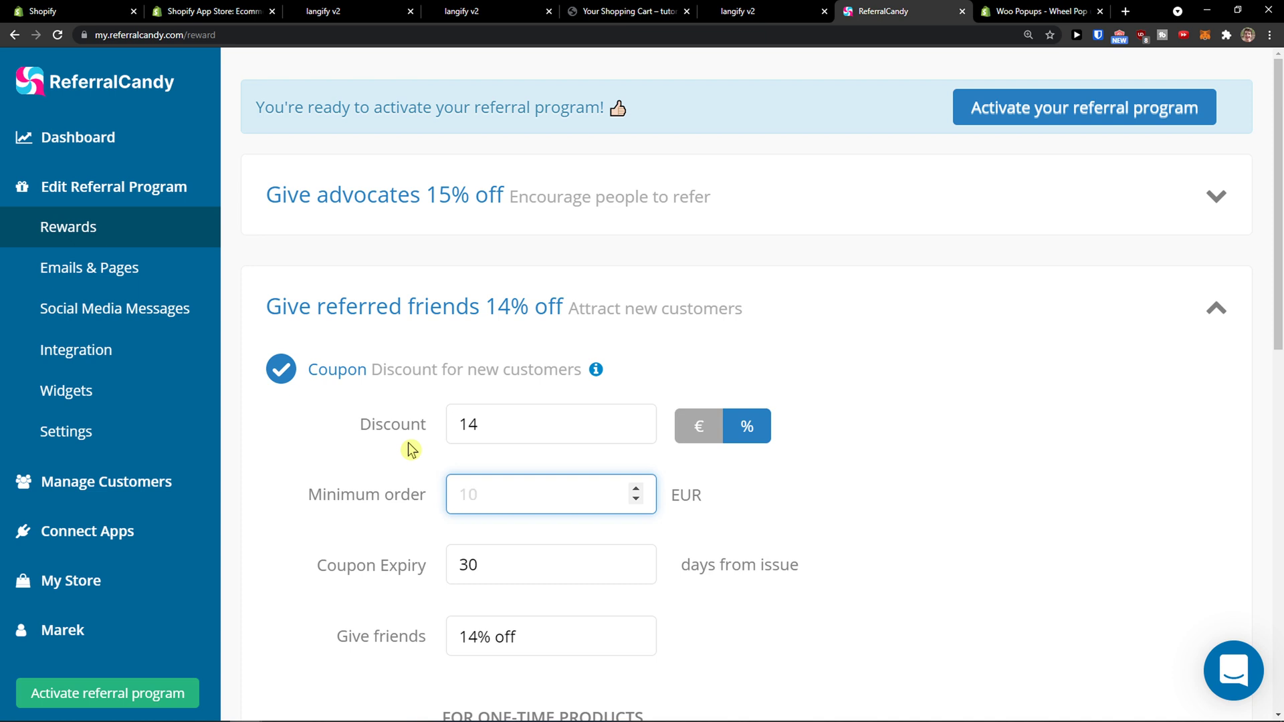
pyautogui.write('50')
pyautogui.click(634, 418)
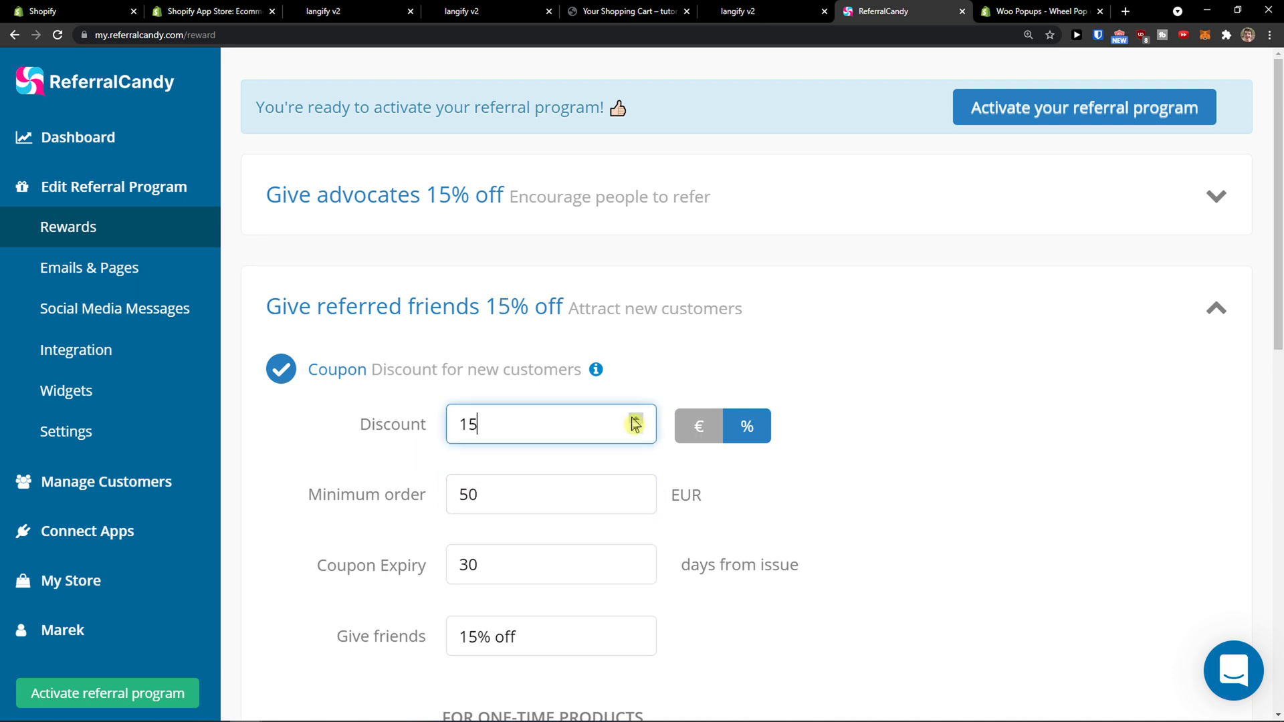
pyautogui.scroll(-1, 742, 502)
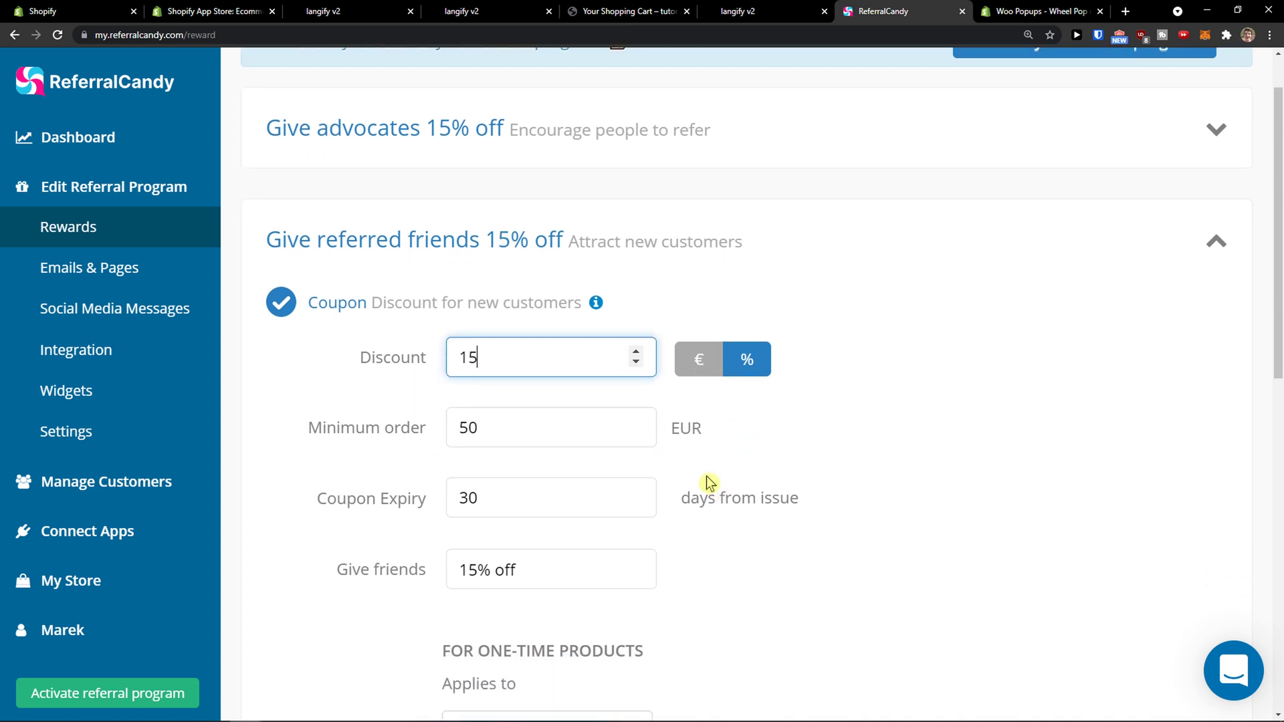
pyautogui.scroll(-1, 602, 487)
pyautogui.scroll(-1, 503, 488)
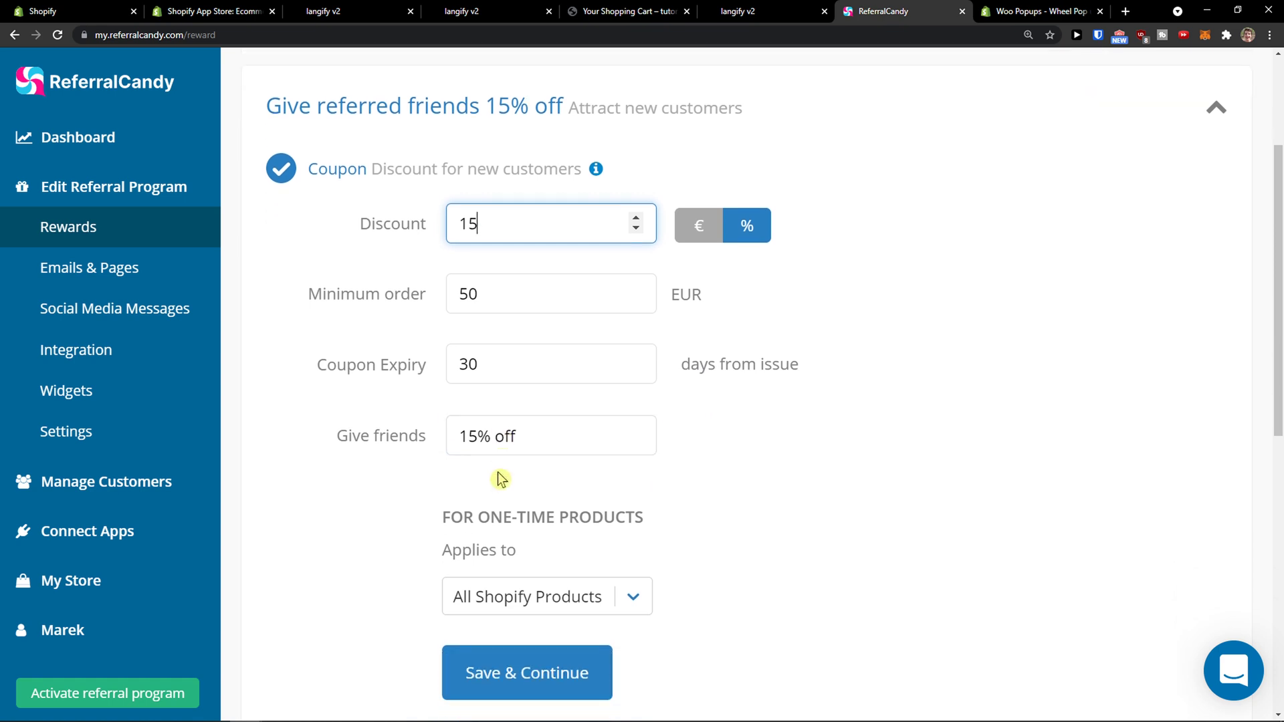
pyautogui.scroll(-2, 500, 479)
pyautogui.click(548, 525)
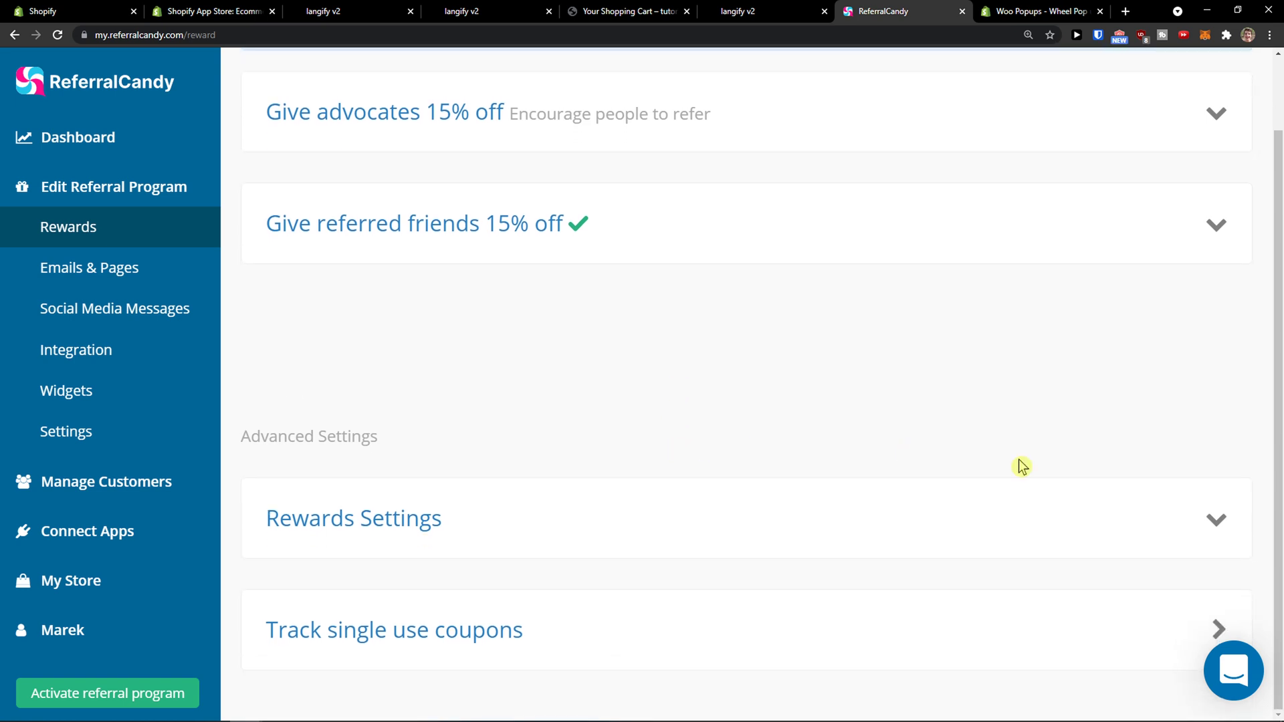
pyautogui.click(1216, 521)
# Keep Euro EUR as store currency, inspect minimum spending, and open Single Use Coupons.
pyautogui.scroll(-3, 808, 447)
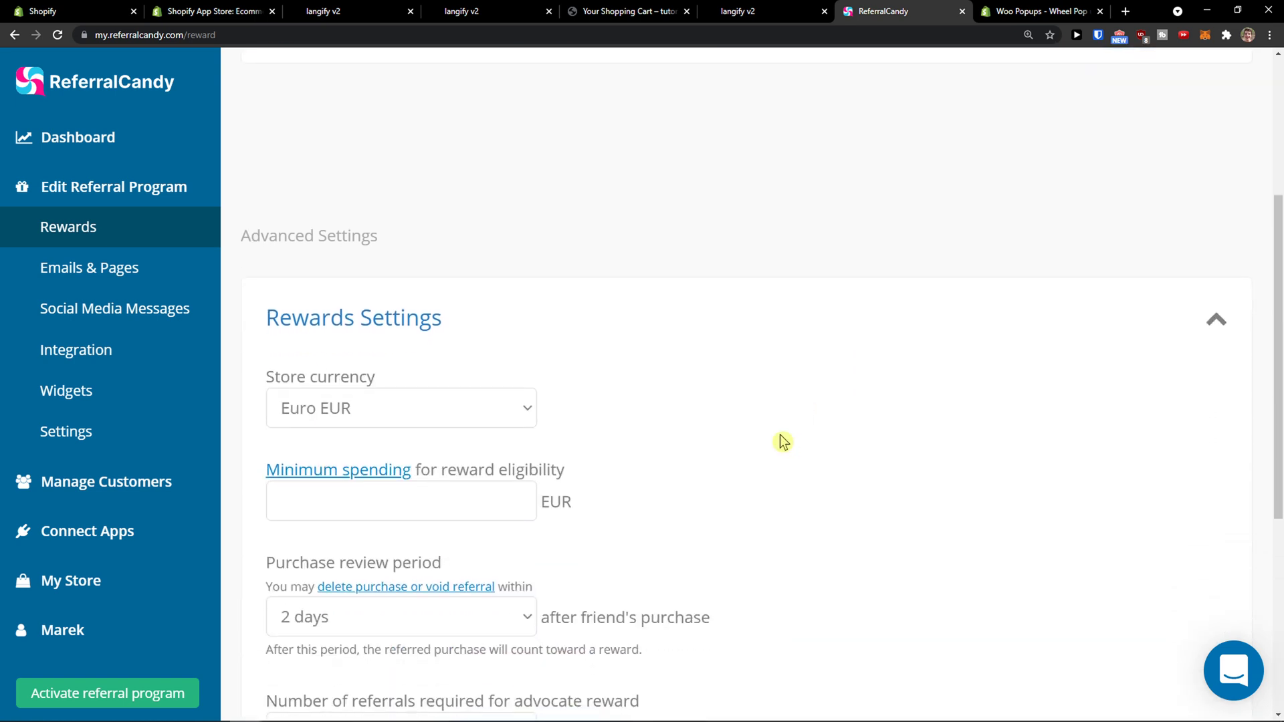
pyautogui.click(493, 417)
pyautogui.click(494, 417)
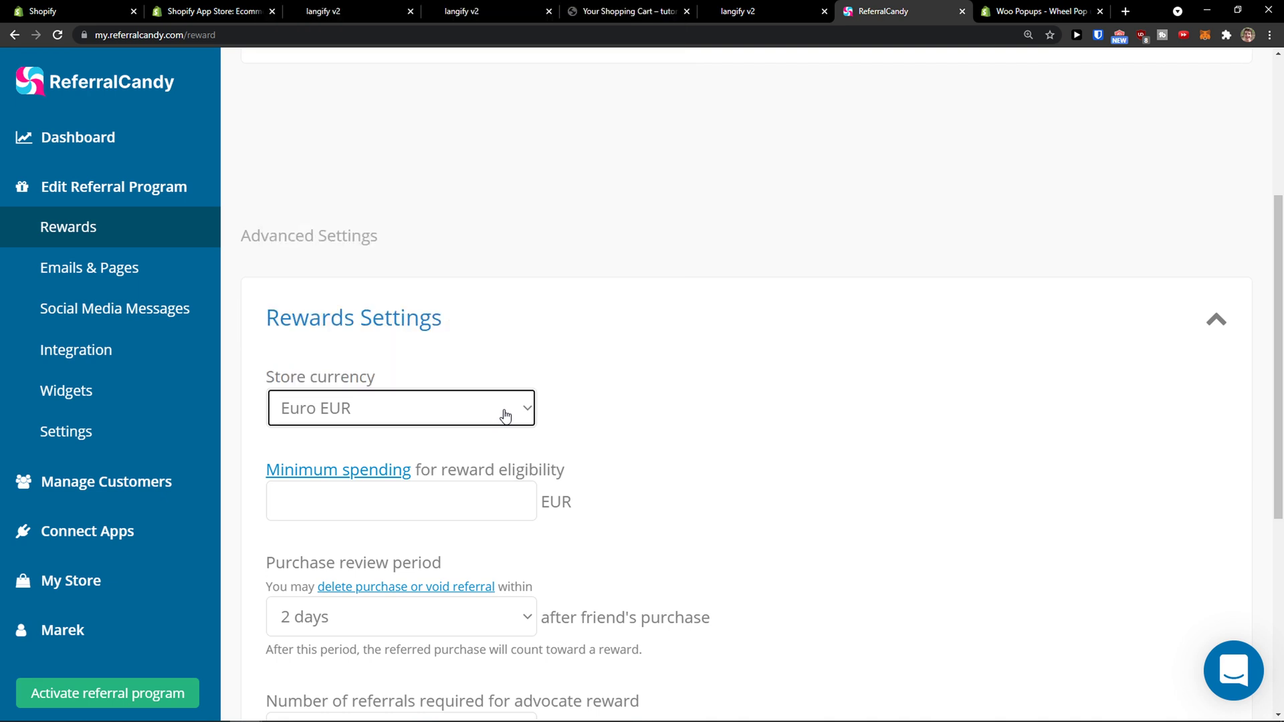
pyautogui.scroll(-1, 531, 438)
pyautogui.click(525, 441)
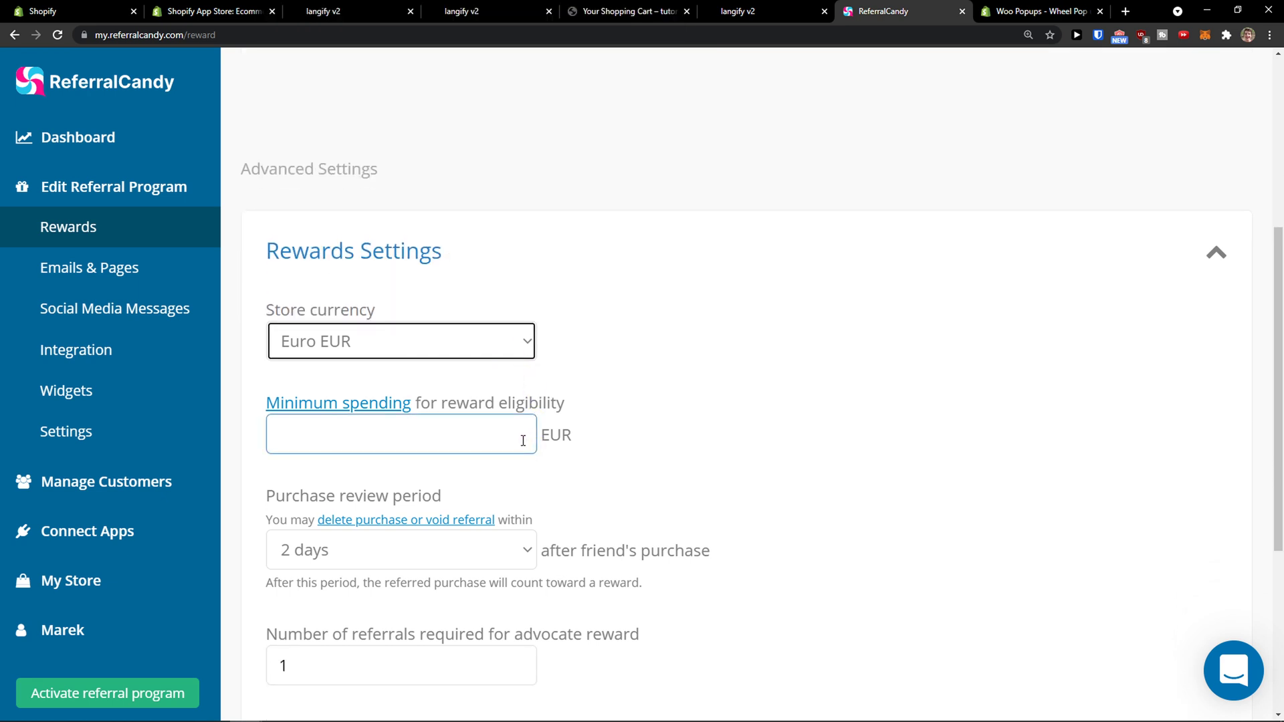
pyautogui.scroll(-1, 523, 440)
pyautogui.click(504, 375)
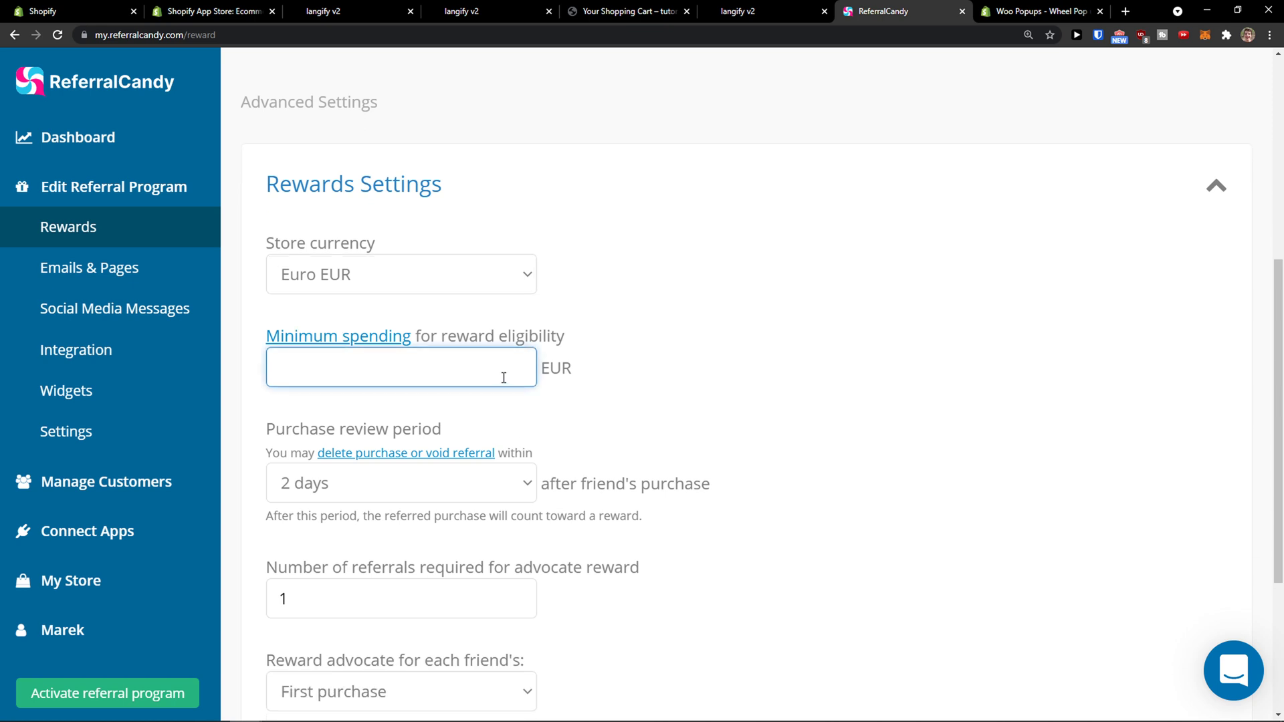
pyautogui.middleClick(588, 419)
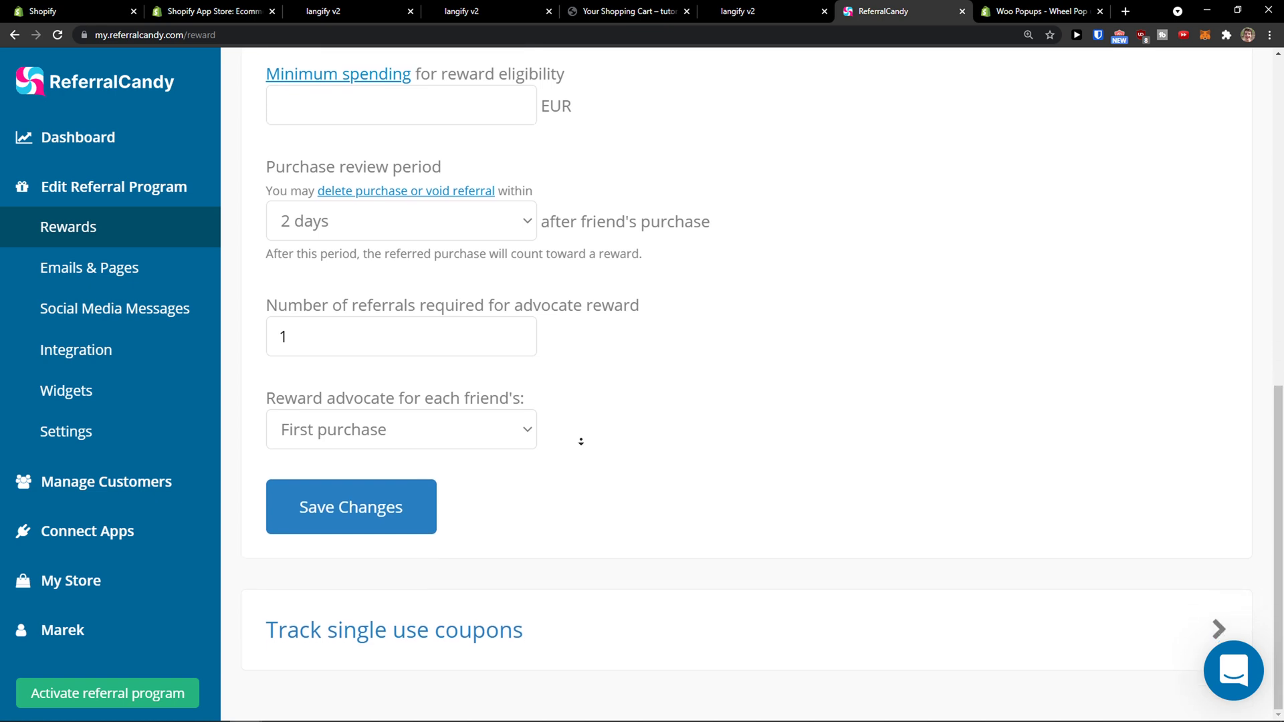
pyautogui.click(549, 634)
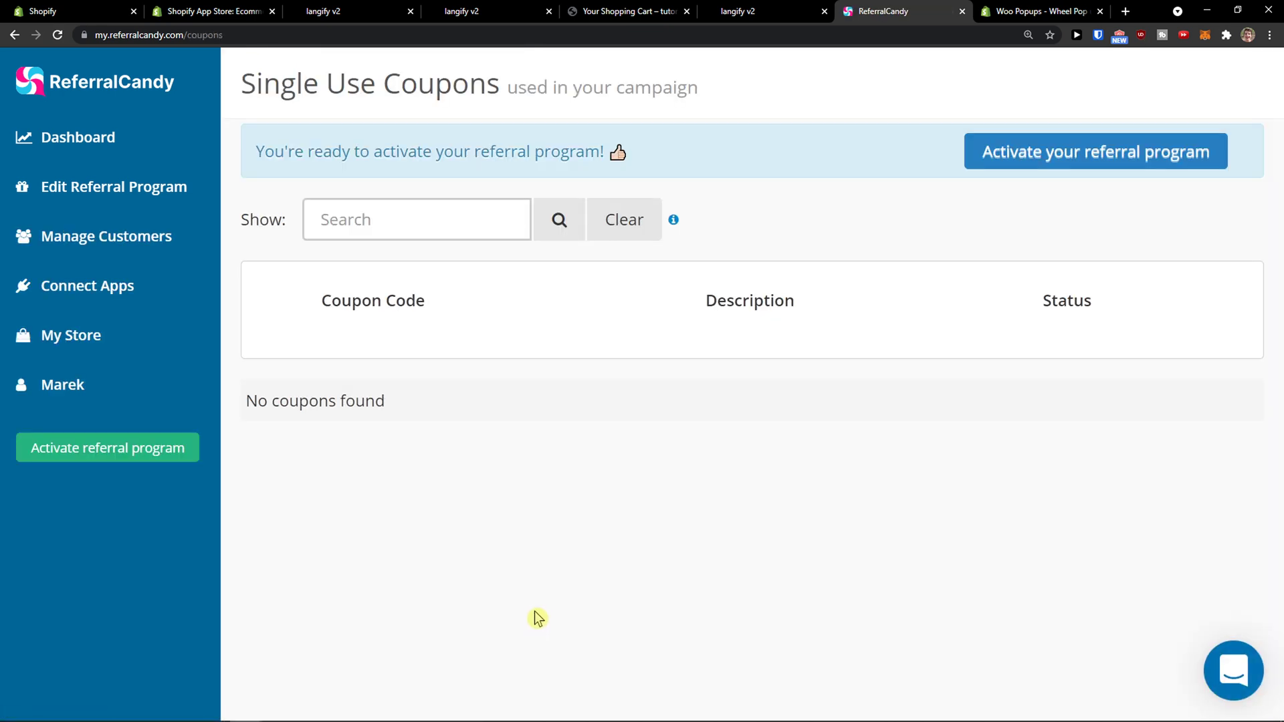
pyautogui.moveTo(398, 409); pyautogui.dragTo(314, 405)
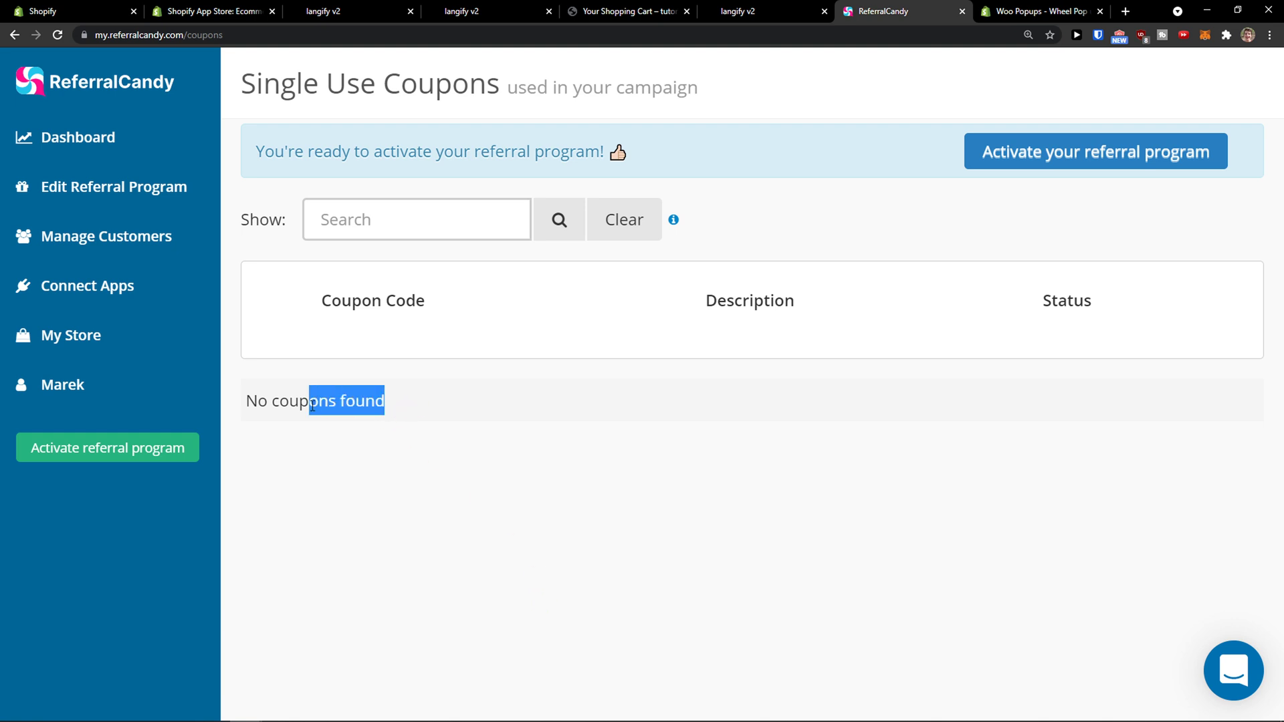
pyautogui.click(47, 175)
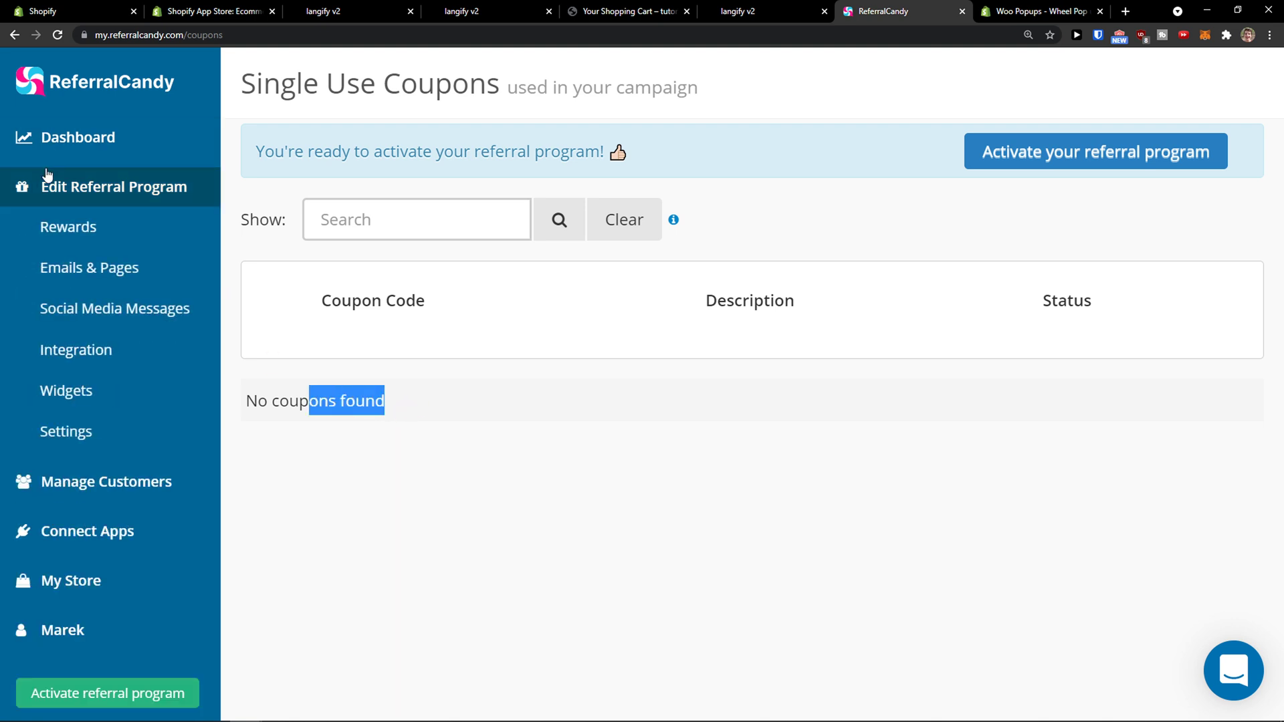
pyautogui.click(64, 228)
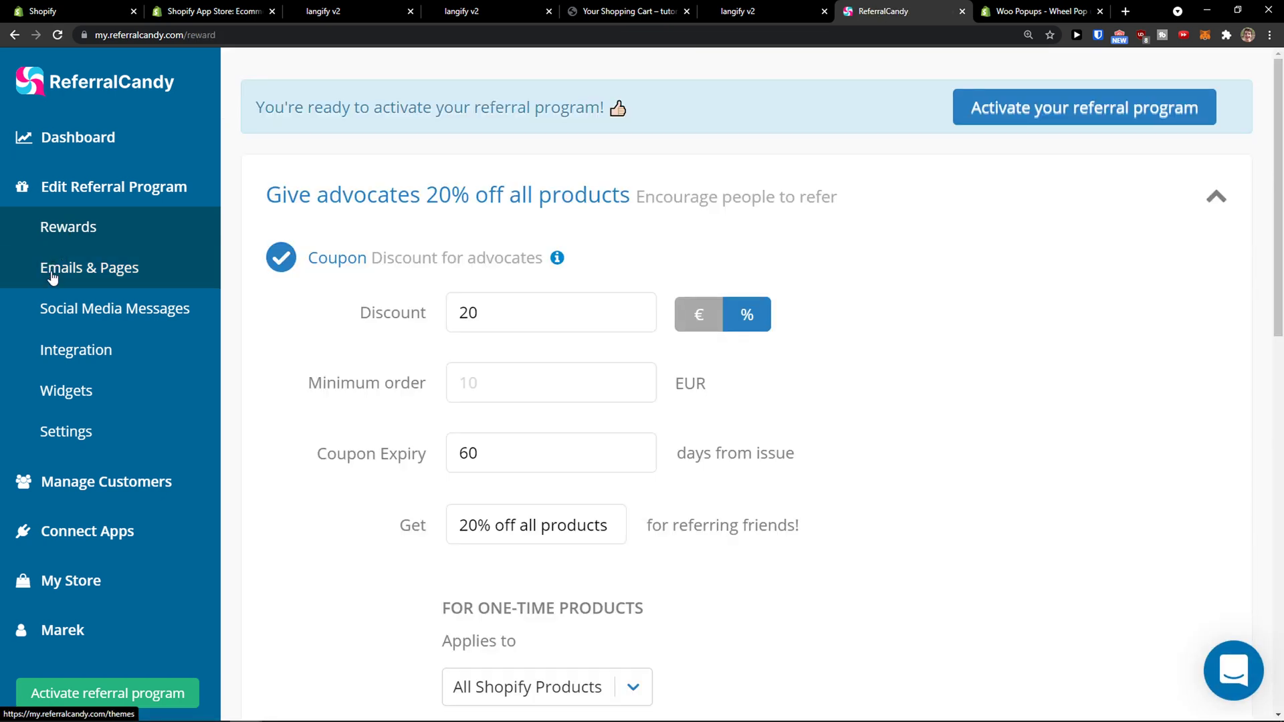
pyautogui.click(64, 274)
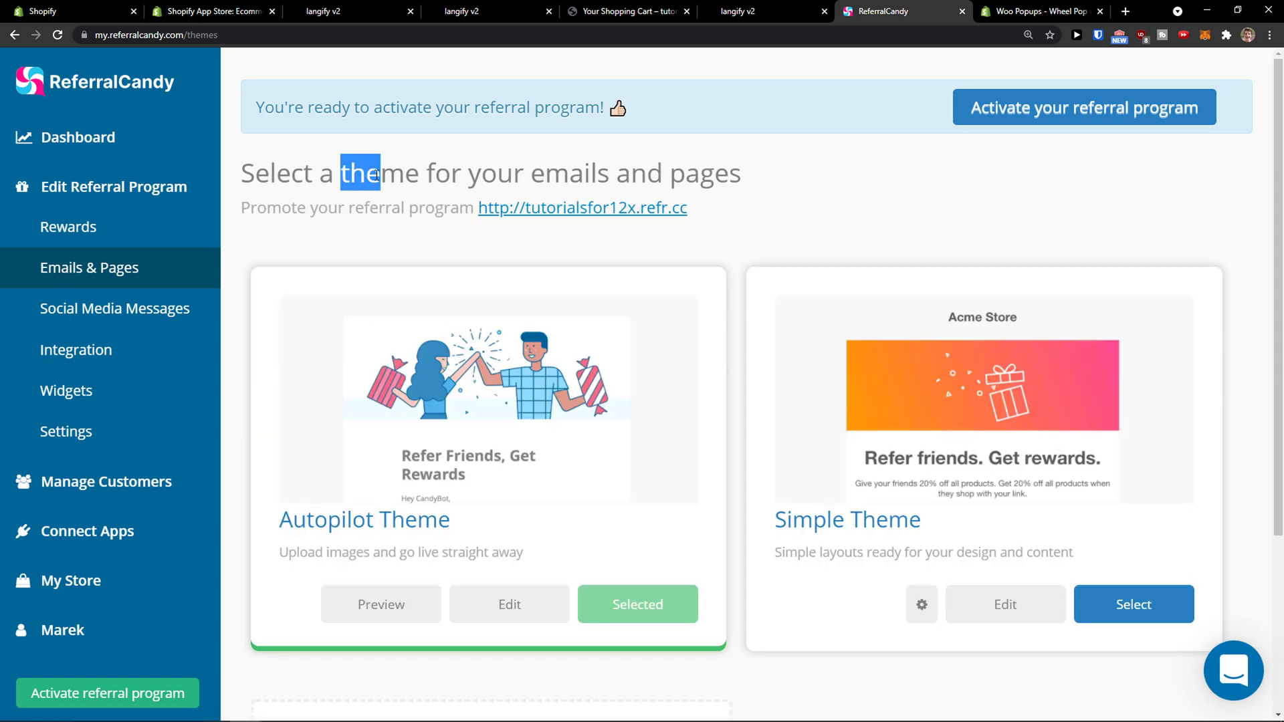
# Open the referral link in a new tab to confirm it loads the tutorialsfor12x storefront.
pyautogui.moveTo(393, 176); pyautogui.dragTo(379, 208)
pyautogui.click(370, 214)
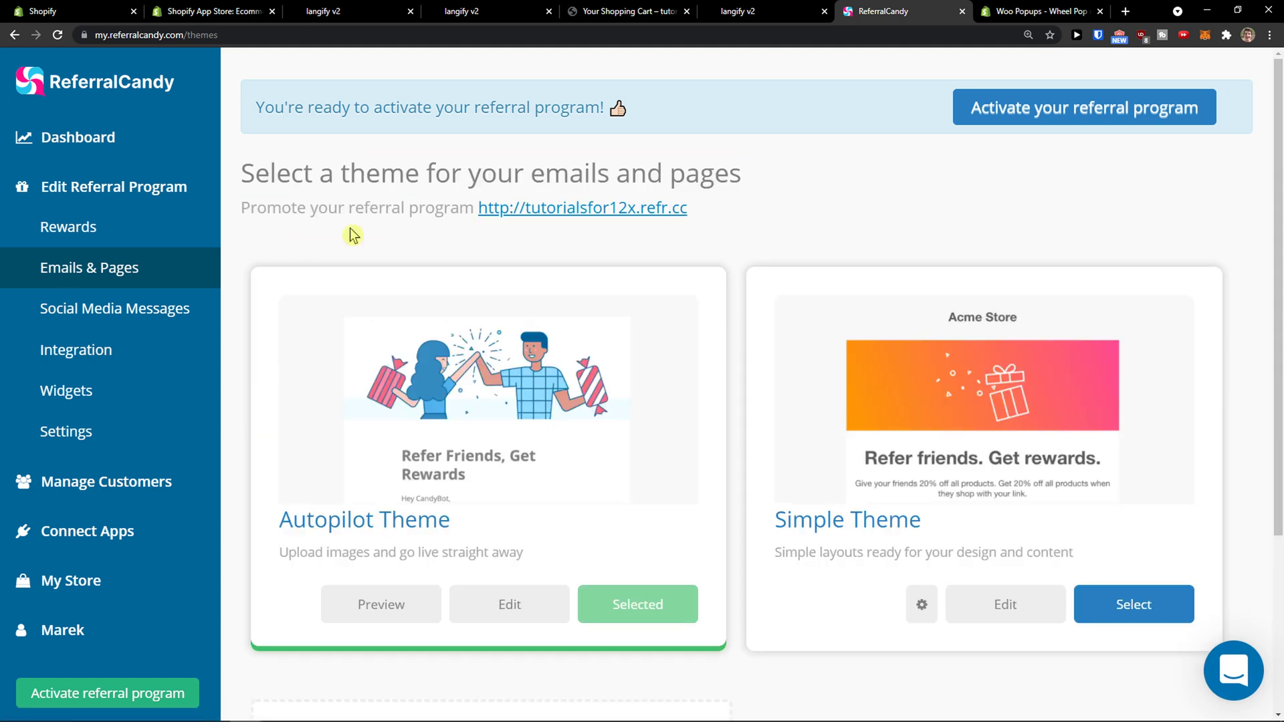
pyautogui.scroll(-2, 354, 236)
pyautogui.scroll(1, 454, 304)
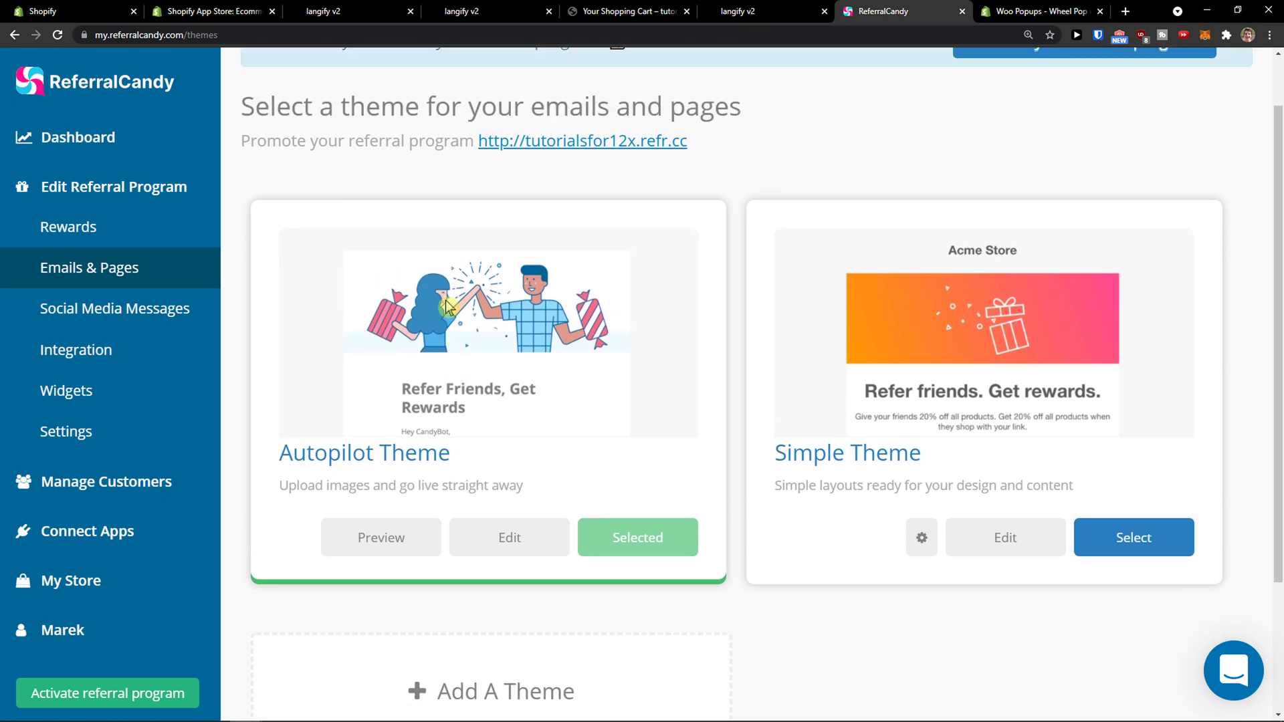
pyautogui.scroll(1, 448, 303)
pyautogui.middleClick(548, 208)
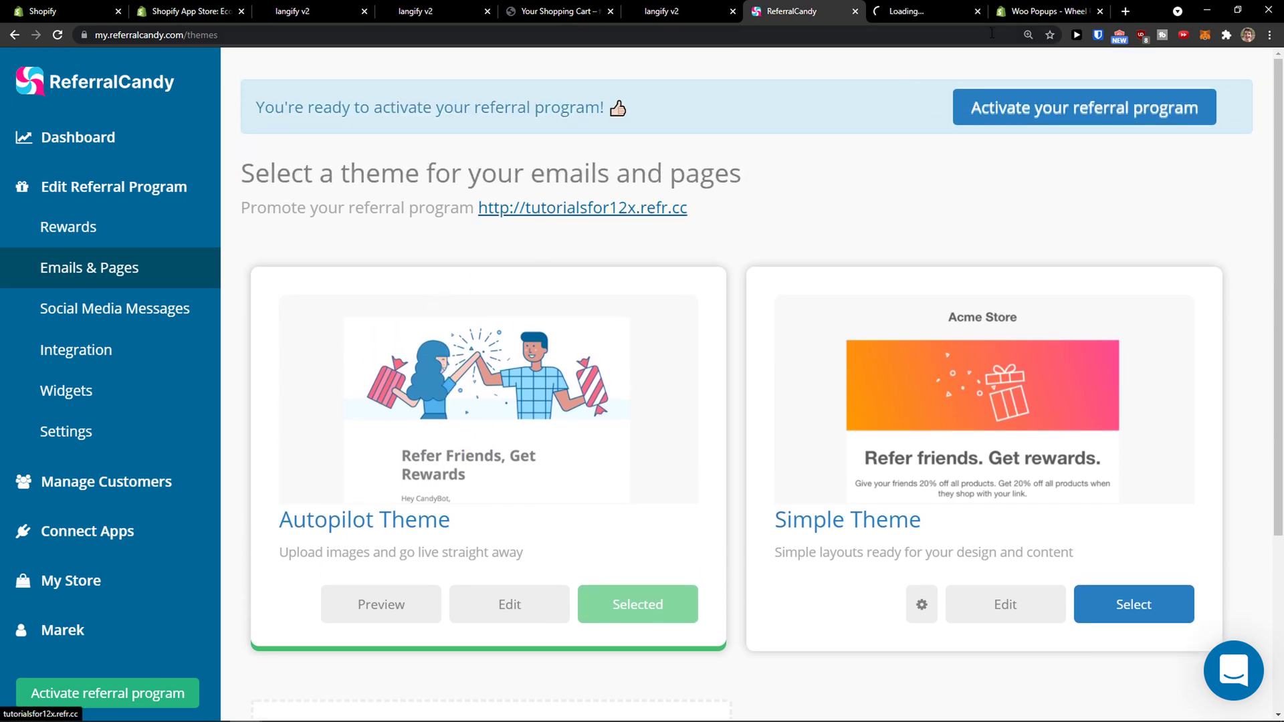
pyautogui.click(956, 8)
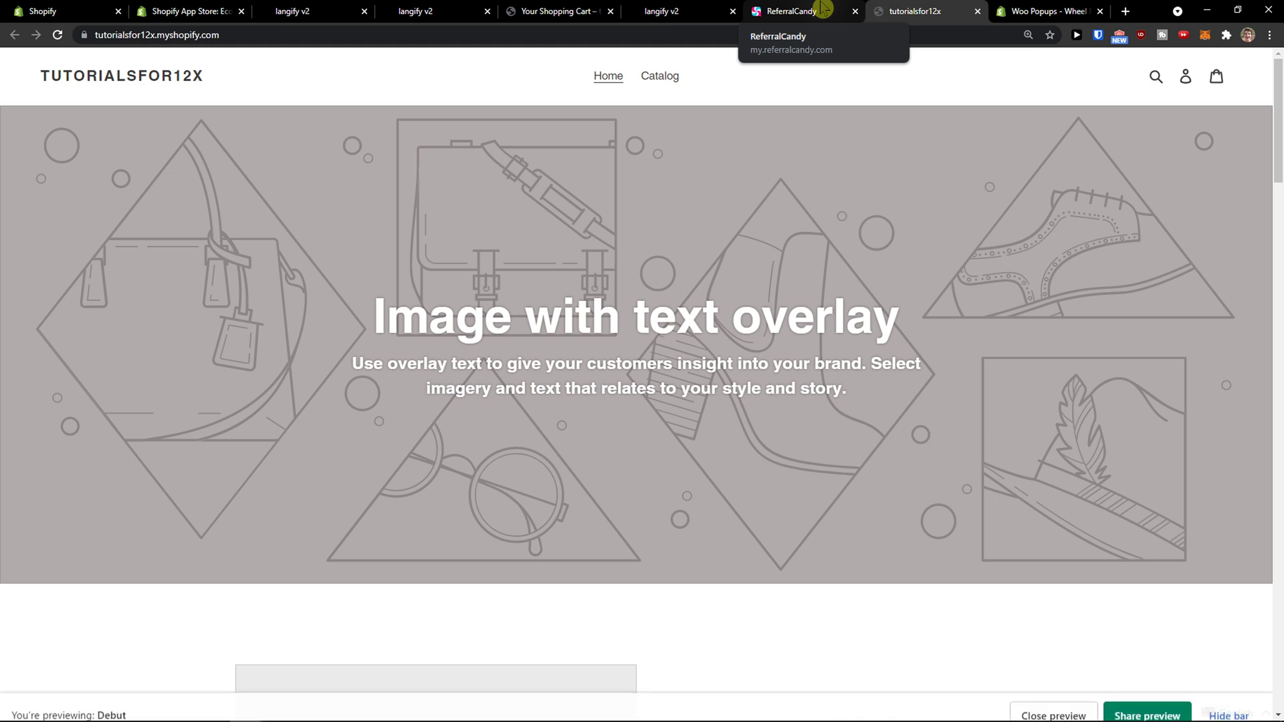
pyautogui.click(822, 10)
pyautogui.scroll(-1, 606, 279)
pyautogui.scroll(-1, 606, 280)
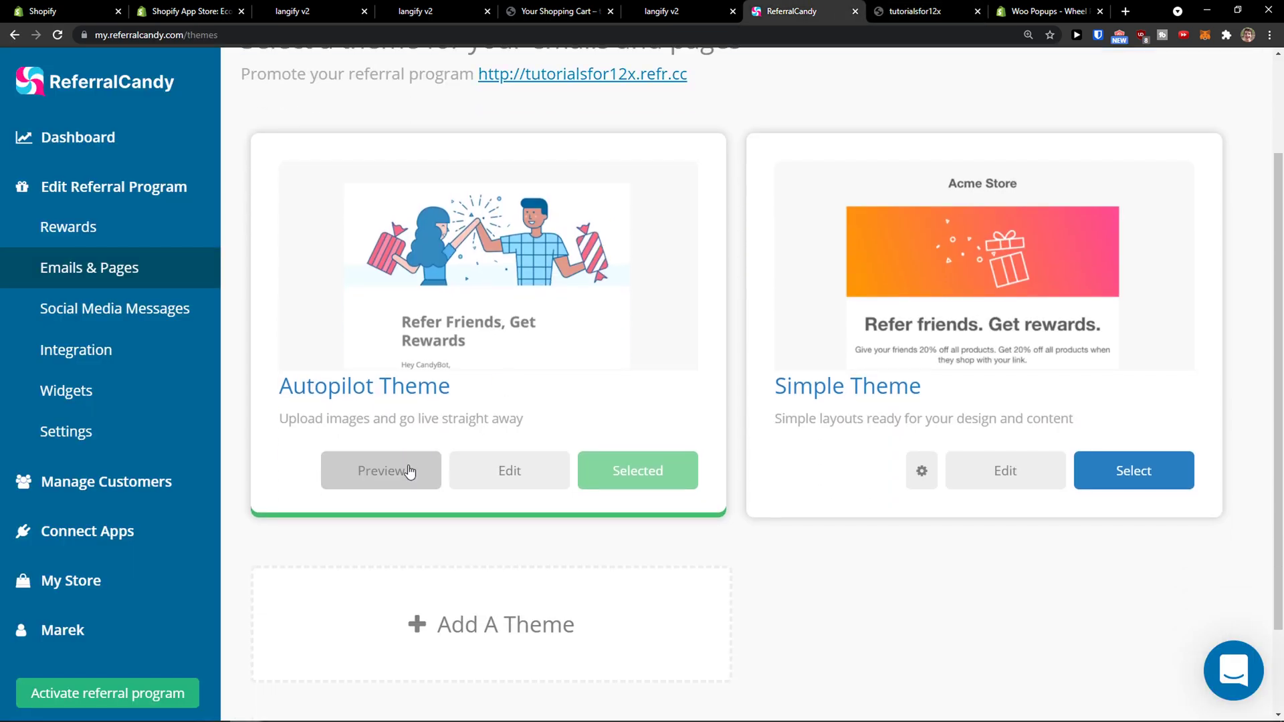
# Preview the Autopilot Theme's Reminder Email, including its web version.
pyautogui.click(410, 471)
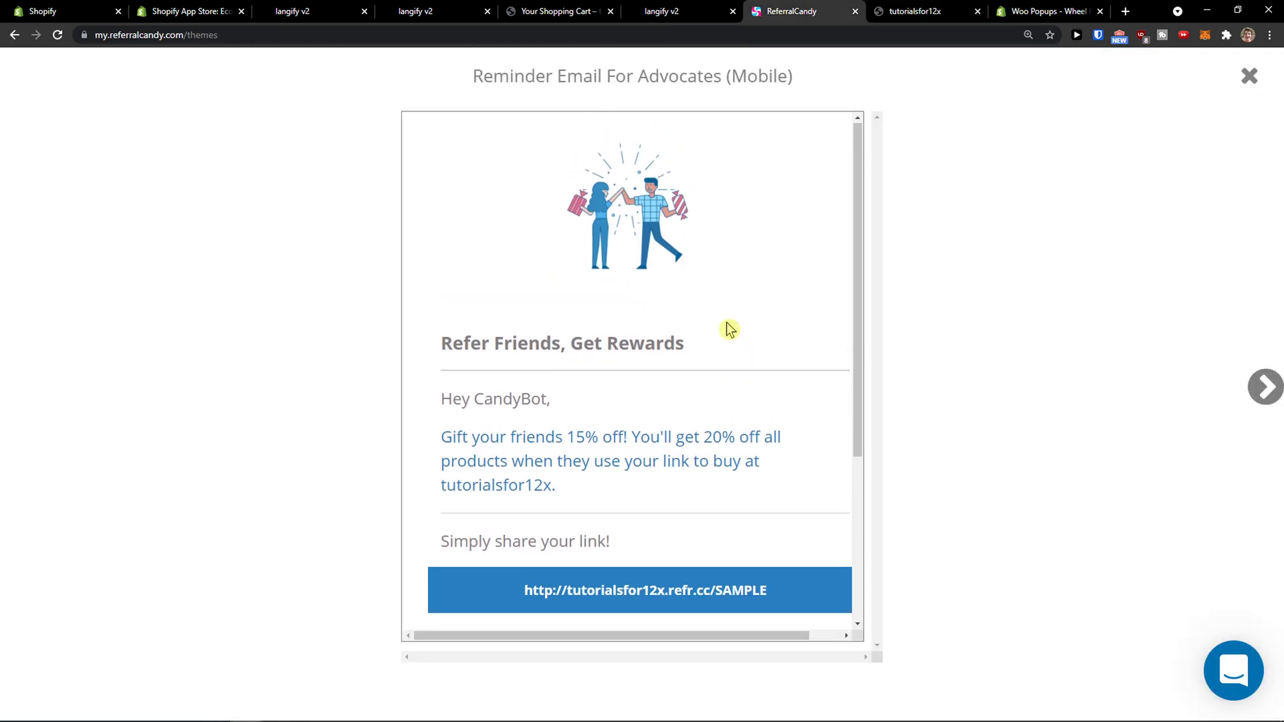
pyautogui.scroll(-2, 726, 329)
pyautogui.scroll(-3, 728, 329)
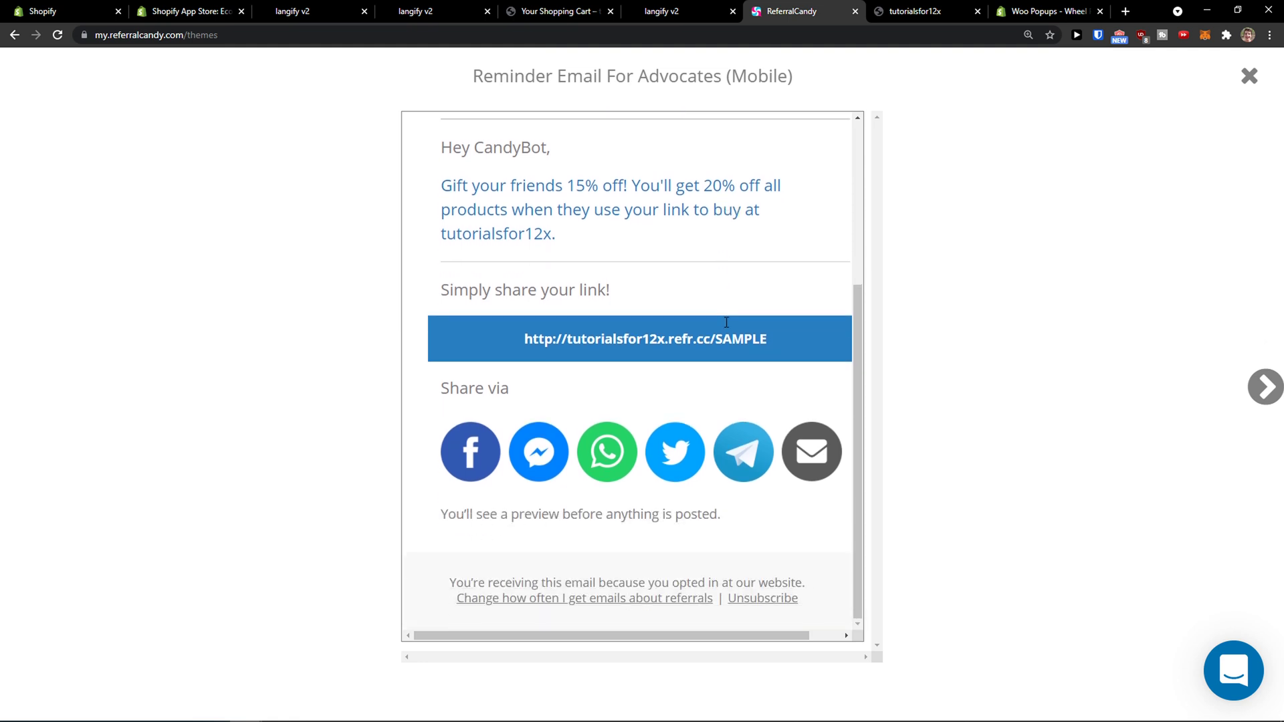
pyautogui.scroll(2, 702, 381)
pyautogui.scroll(3, 666, 412)
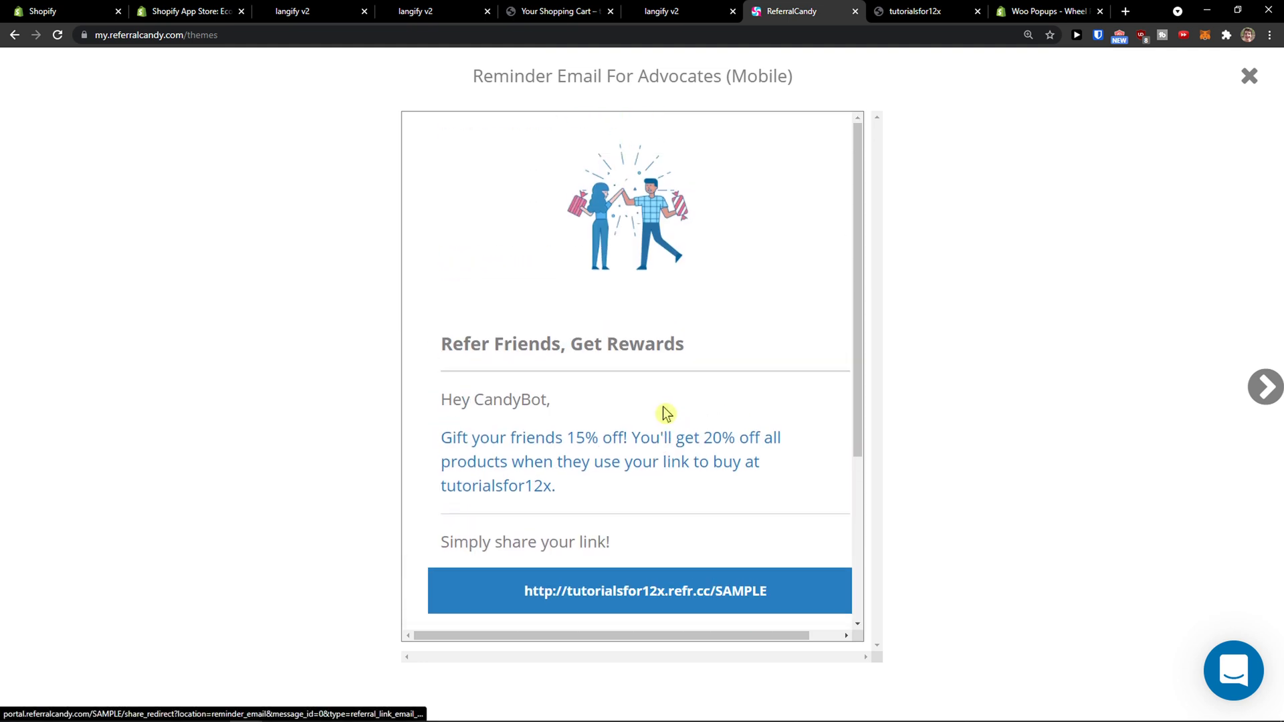
pyautogui.scroll(-2, 648, 401)
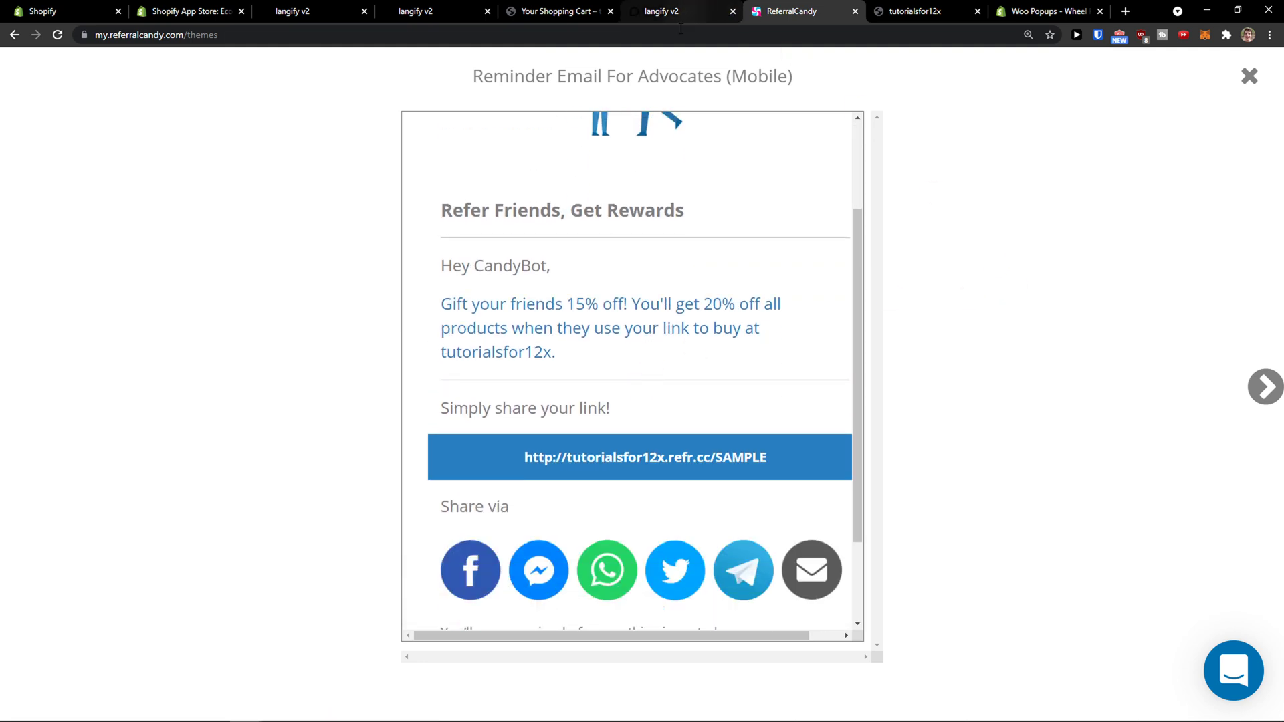
pyautogui.click(690, 9)
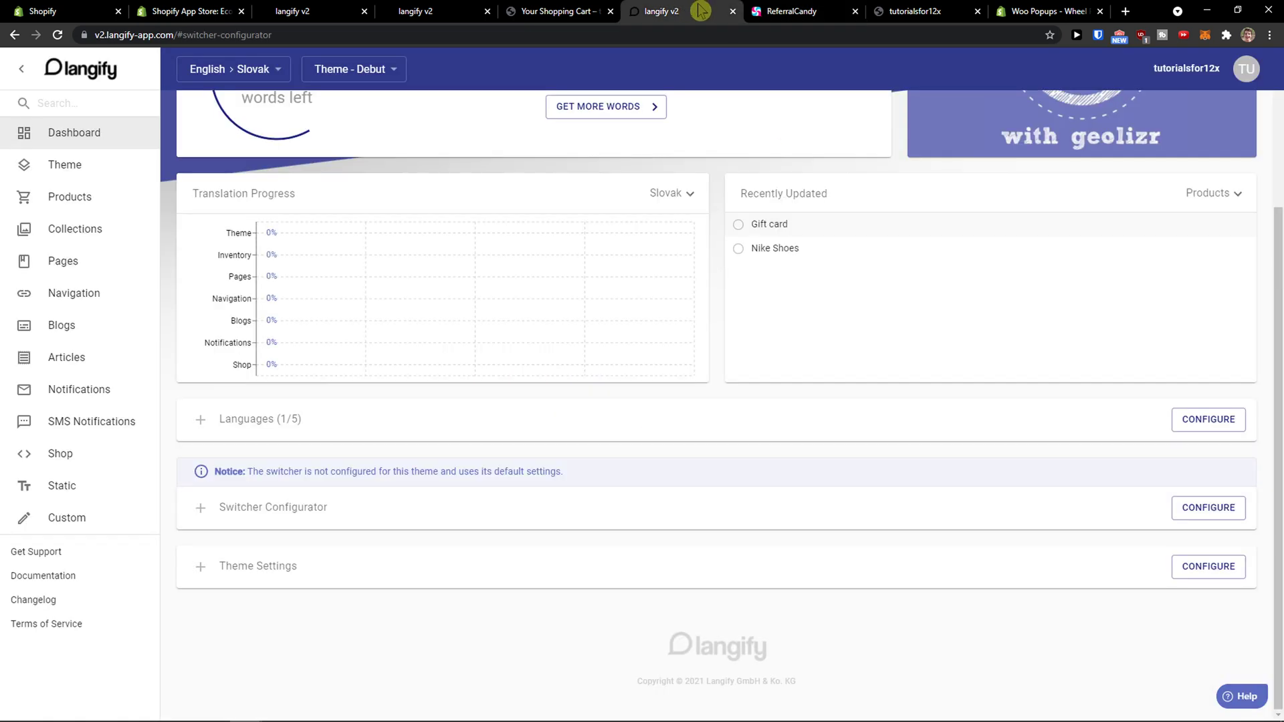
pyautogui.click(796, 11)
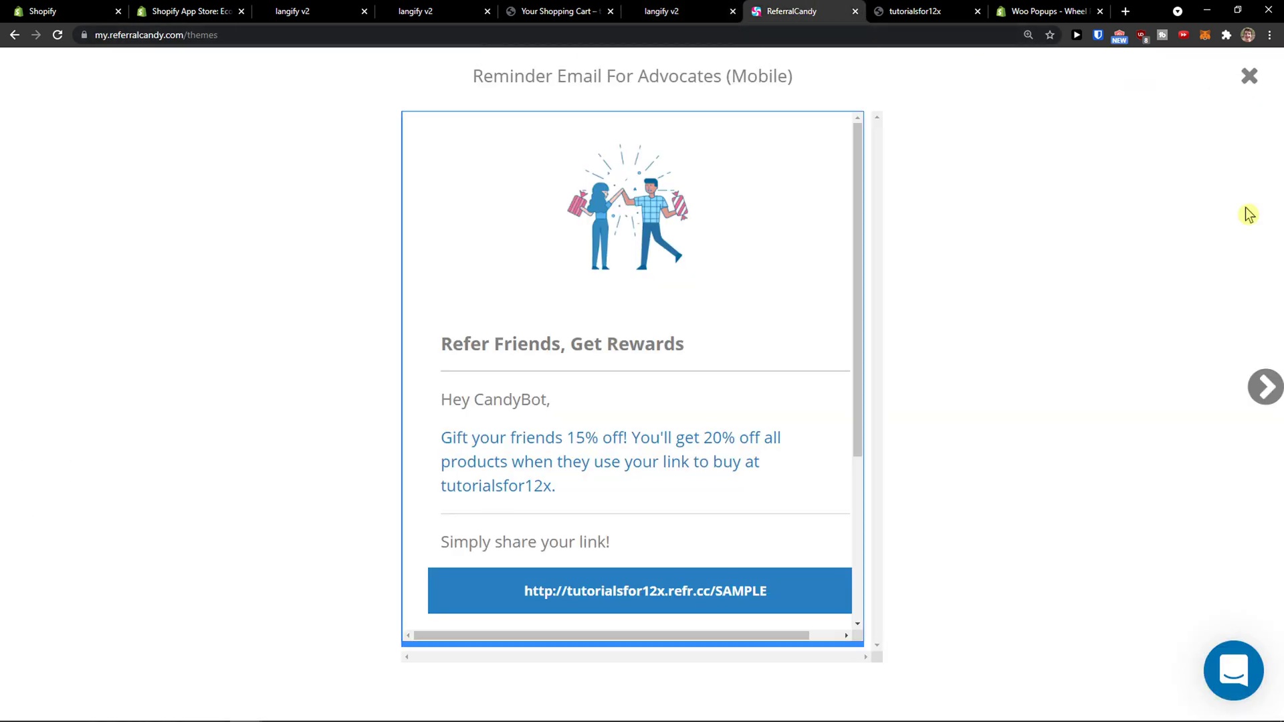
pyautogui.click(1267, 390)
pyautogui.scroll(-8, 1017, 336)
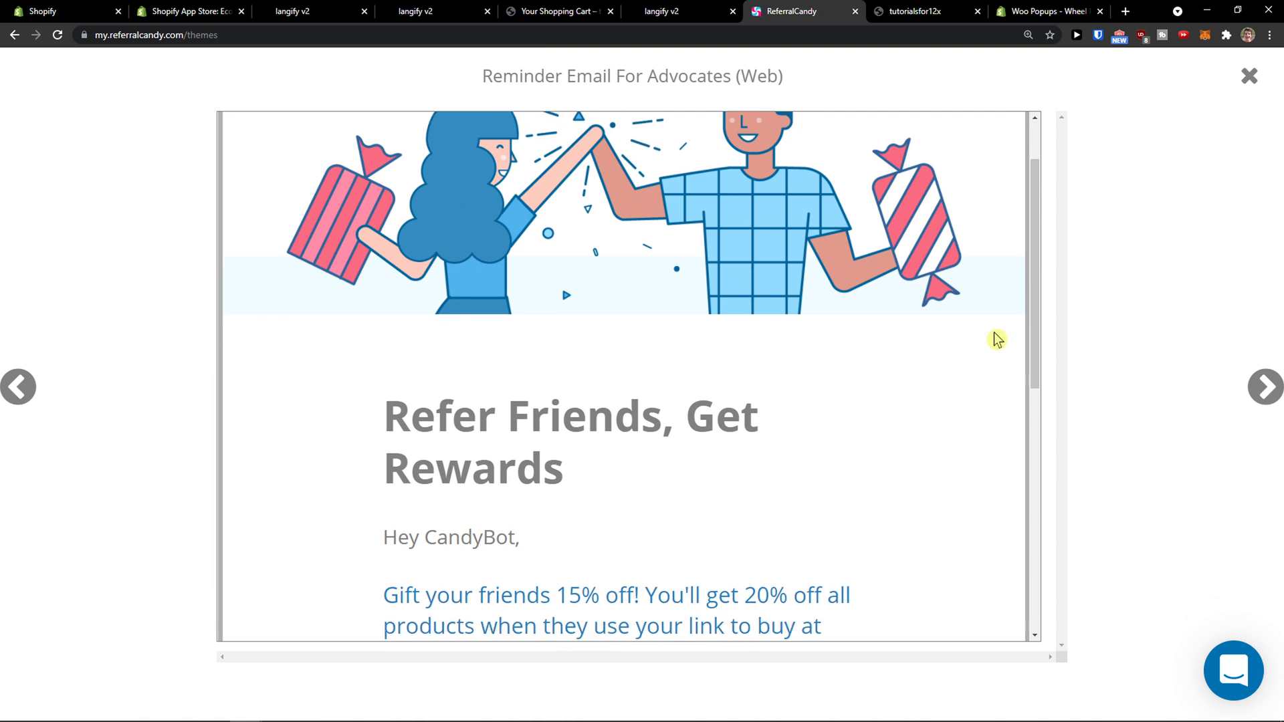
pyautogui.scroll(10, 974, 332)
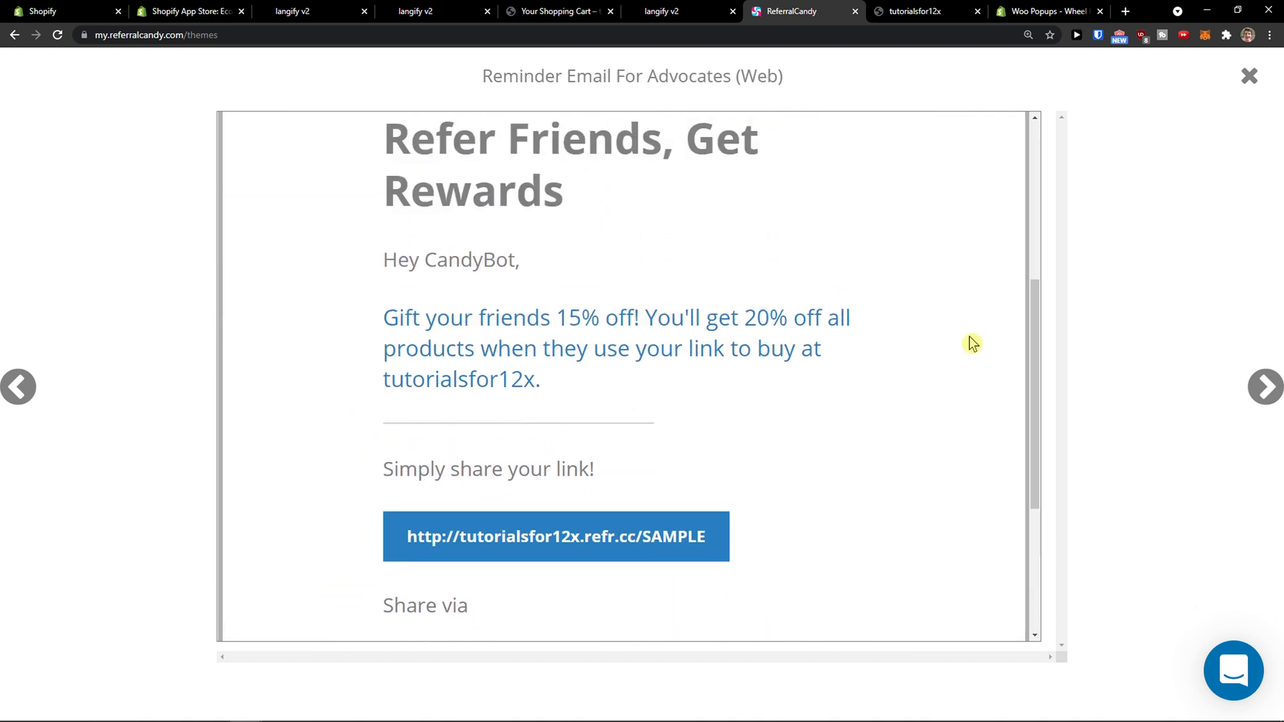
# View the Friend Offer Landing Page offering 15% off, then close the preview.
pyautogui.click(1274, 391)
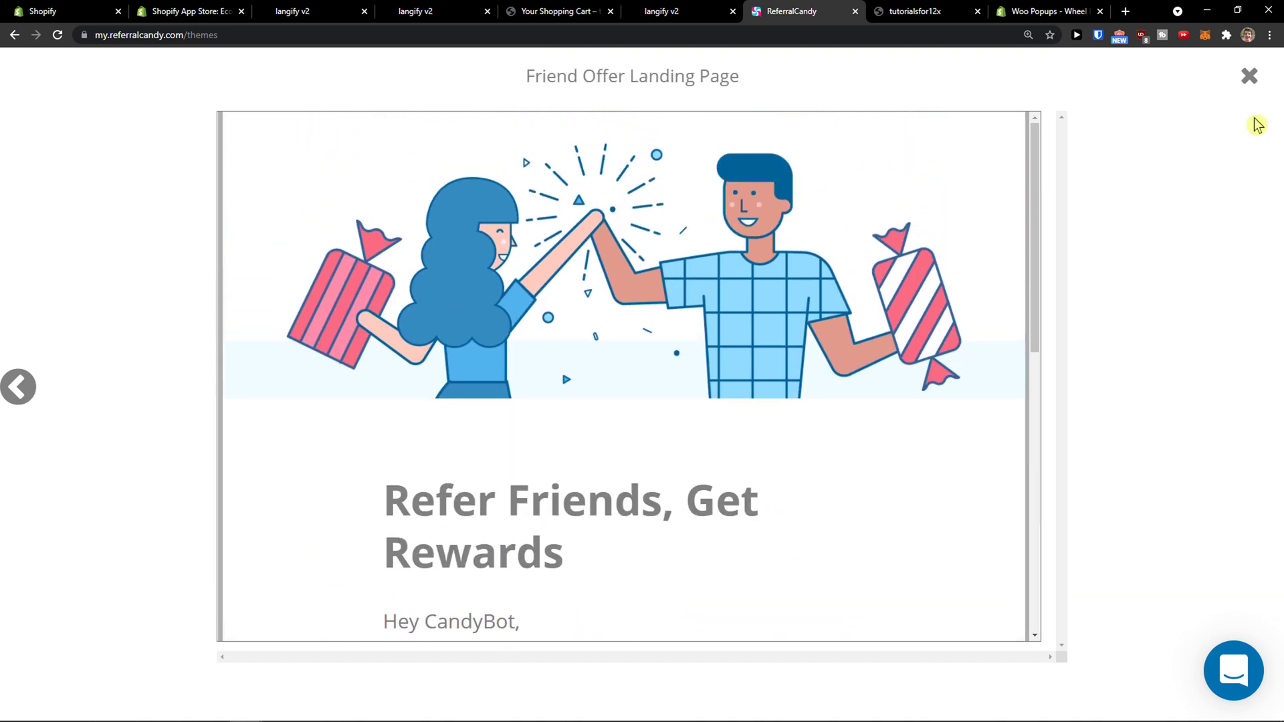
pyautogui.scroll(-1, 983, 235)
pyautogui.scroll(1, 974, 235)
pyautogui.scroll(-1, 972, 236)
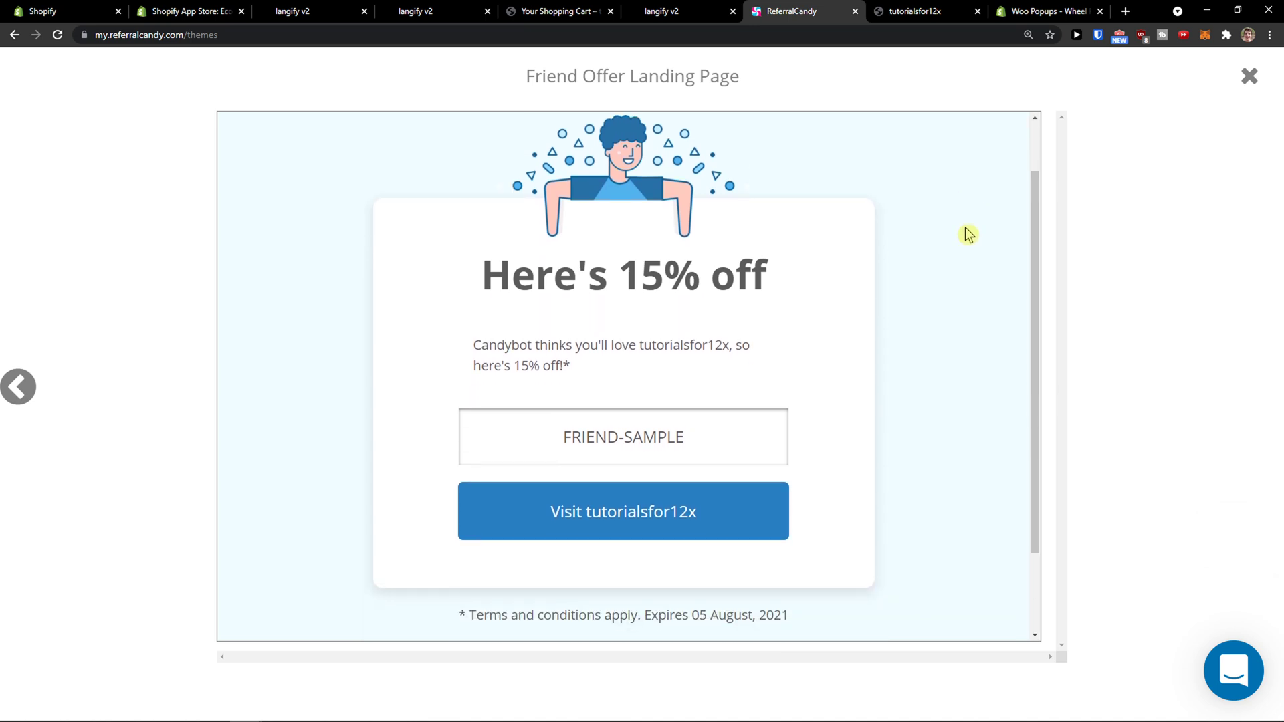
pyautogui.scroll(1, 964, 234)
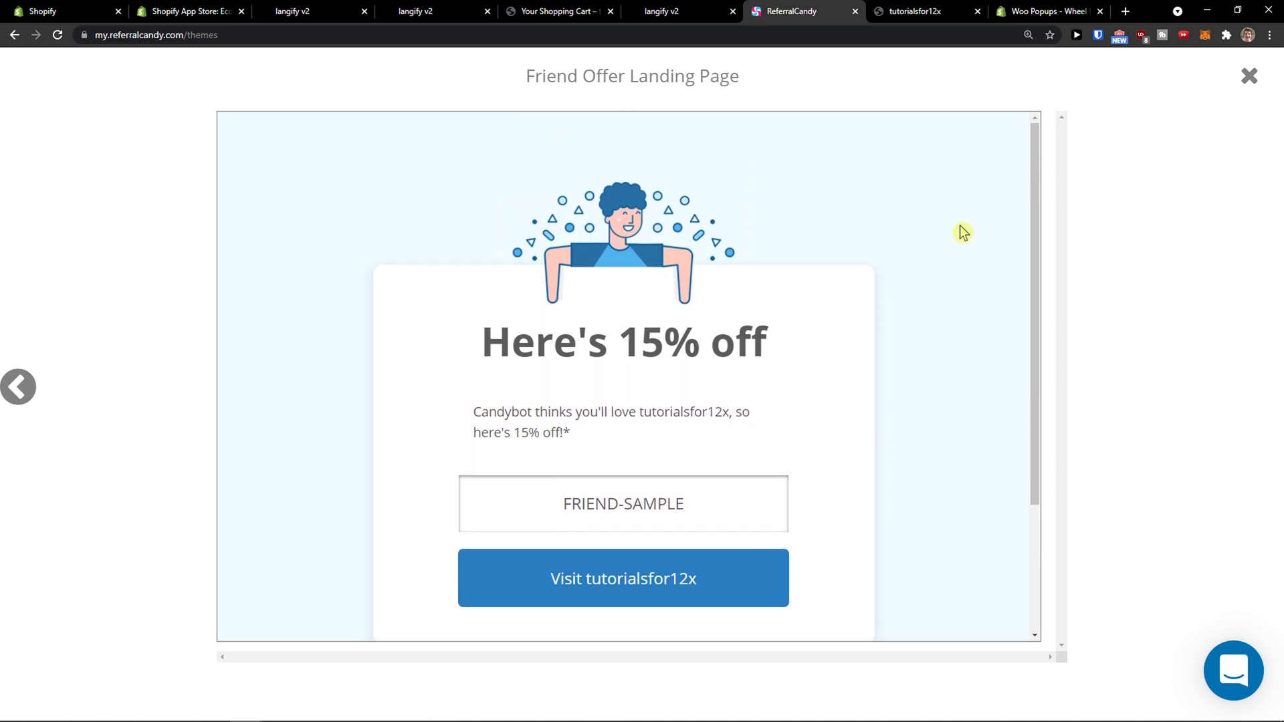
pyautogui.scroll(-3, 961, 231)
pyautogui.scroll(3, 961, 231)
pyautogui.click(1248, 77)
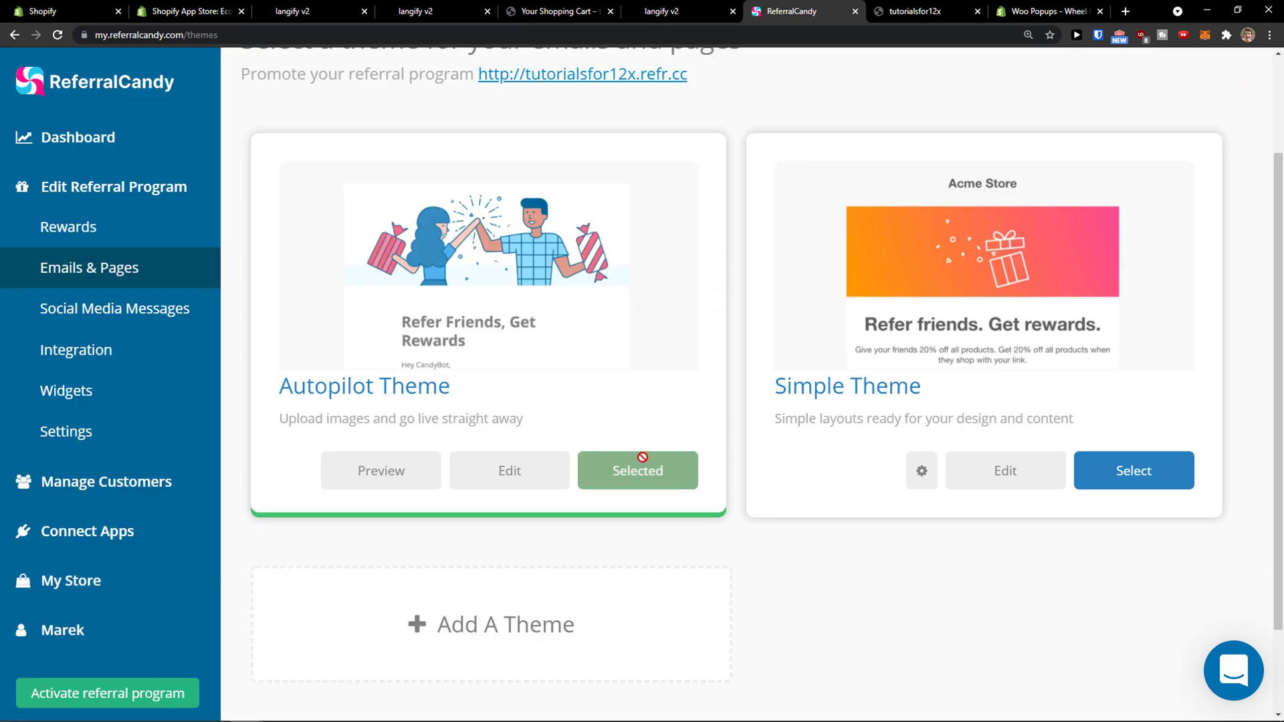
# Open the Autopilot Theme's logo and banner upload and close it without changes.
pyautogui.click(550, 480)
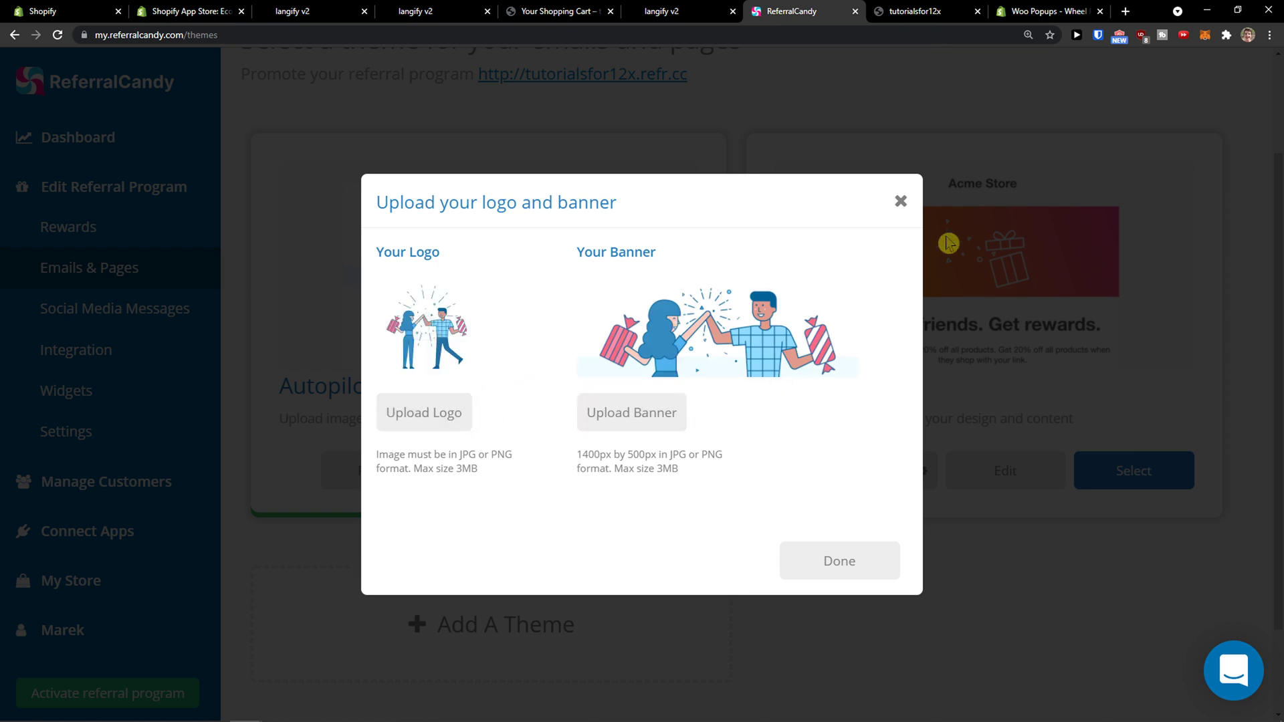
pyautogui.click(901, 200)
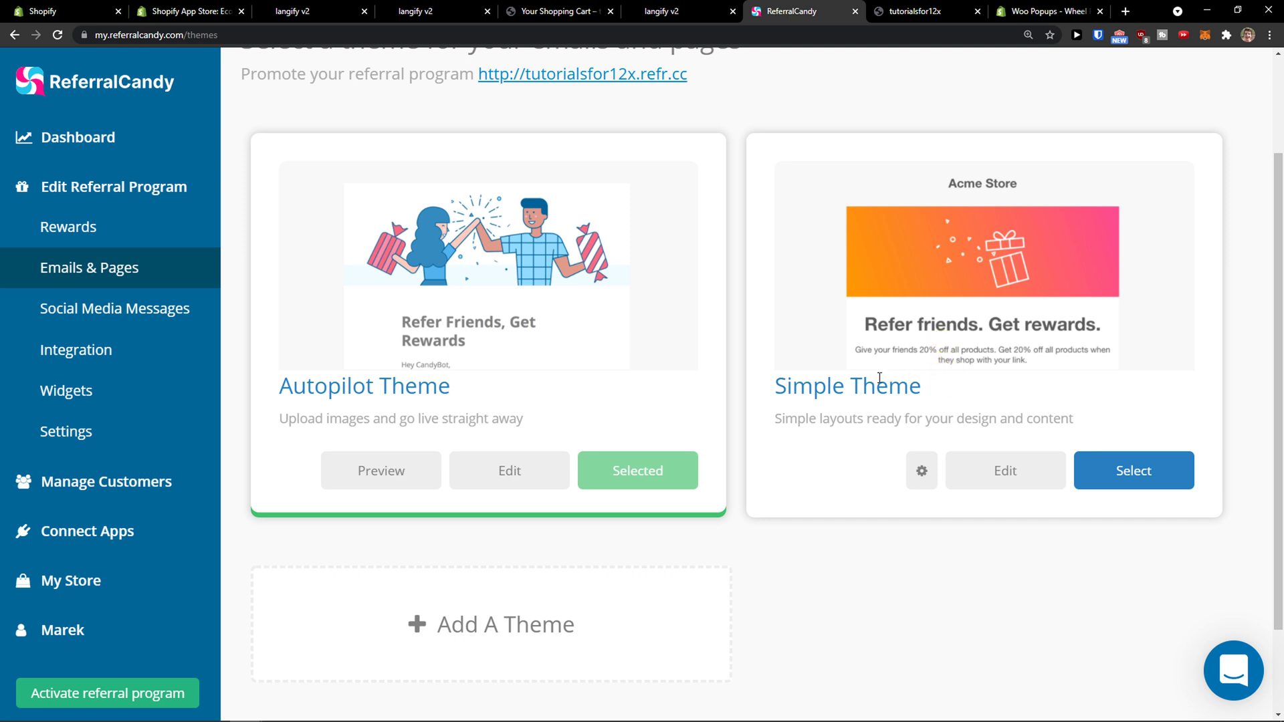
pyautogui.click(920, 469)
pyautogui.click(935, 480)
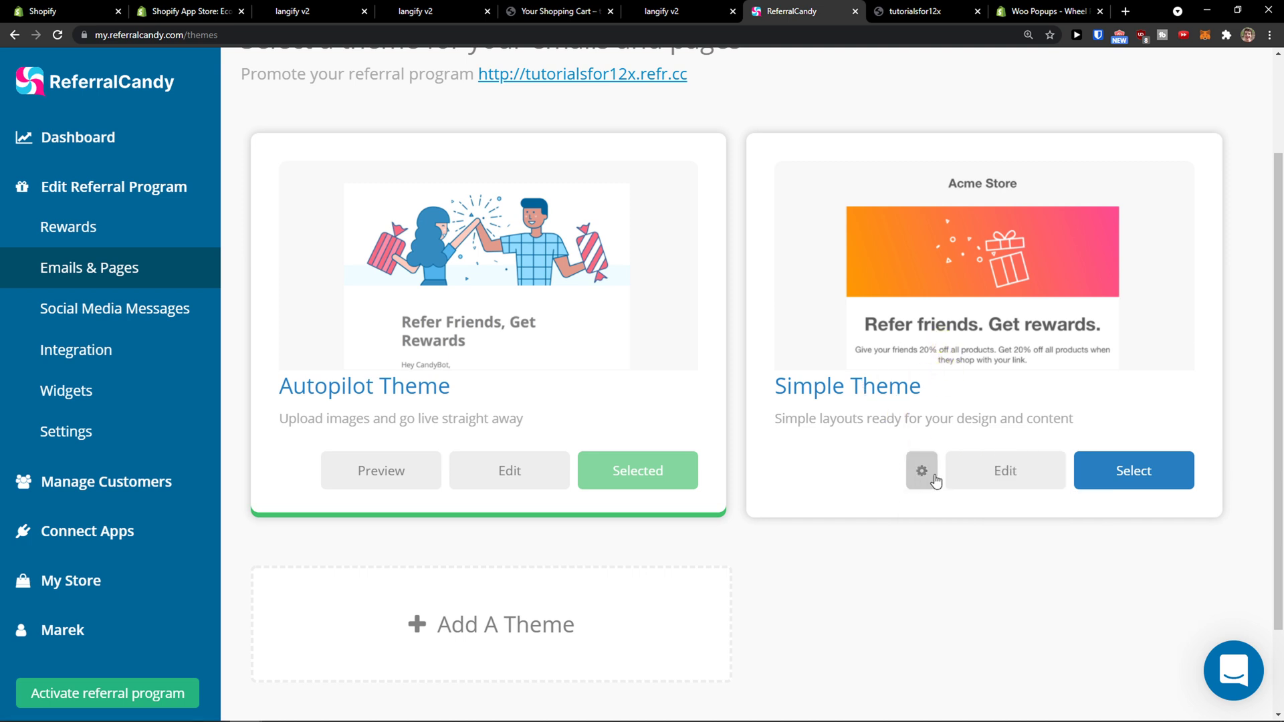
pyautogui.click(980, 479)
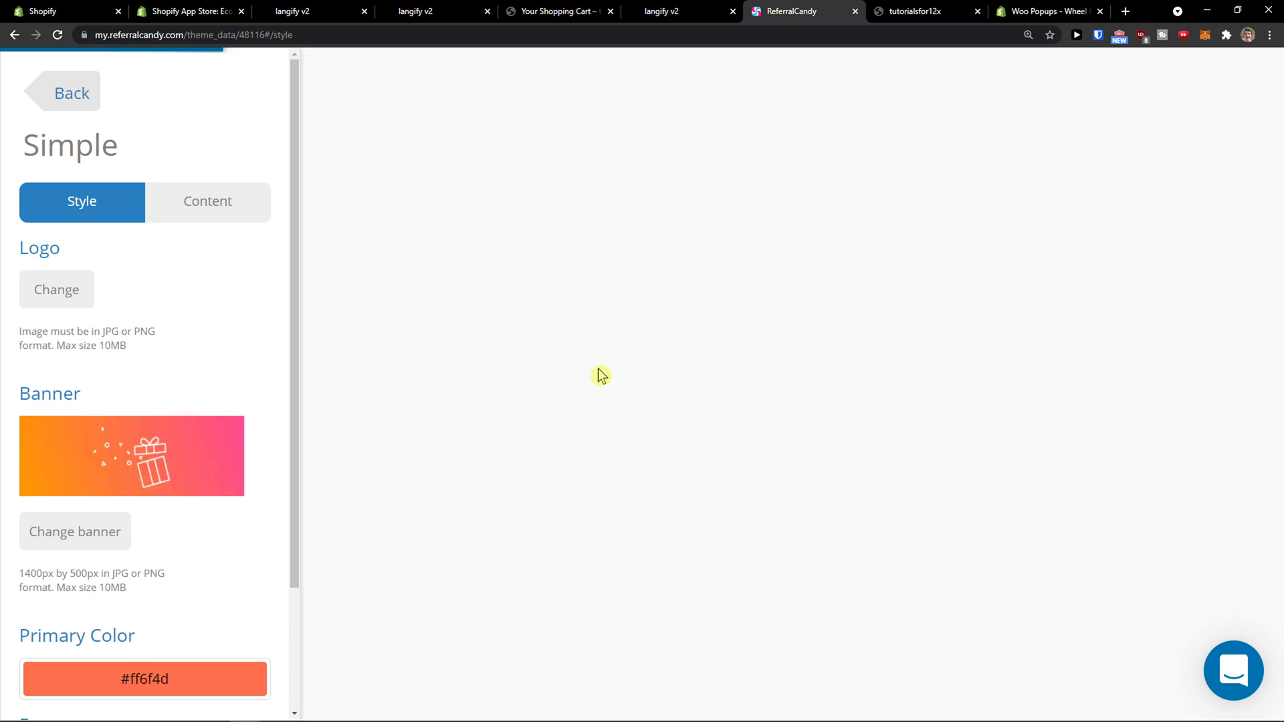
pyautogui.scroll(-8, 596, 376)
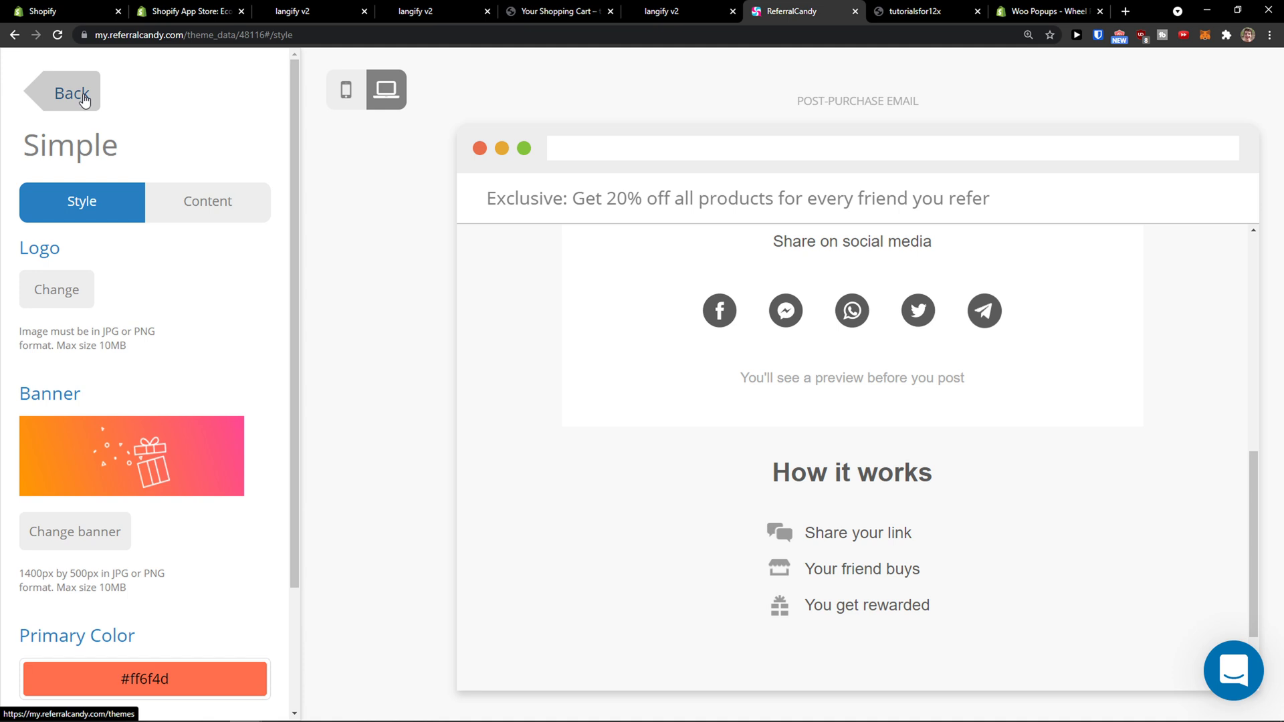
pyautogui.scroll(-1, 146, 292)
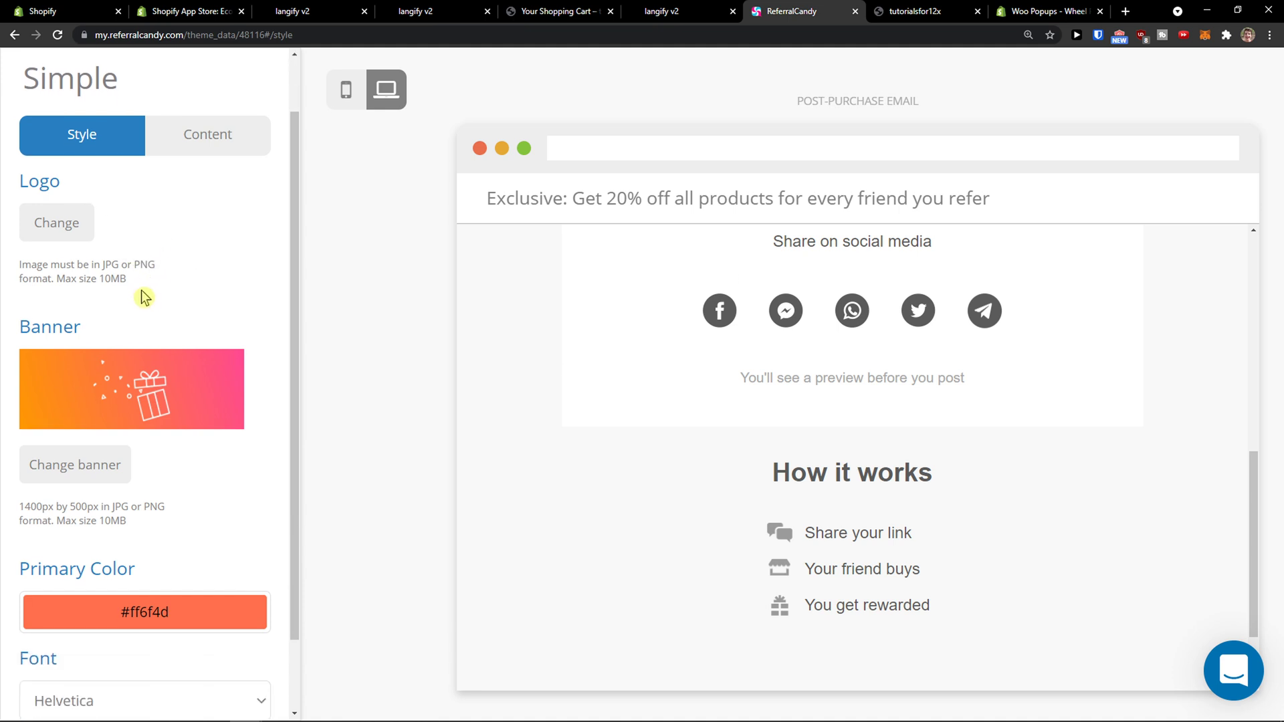
pyautogui.scroll(-1, 143, 296)
pyautogui.scroll(2, 160, 295)
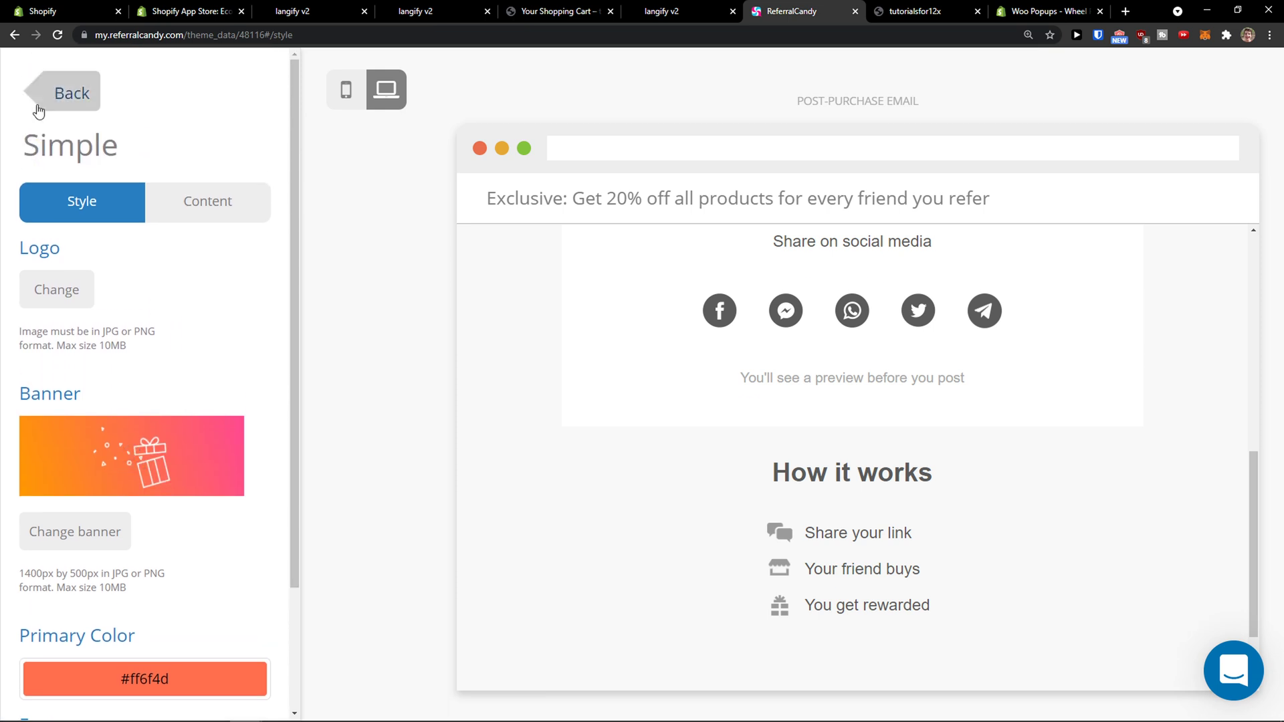
pyautogui.click(42, 91)
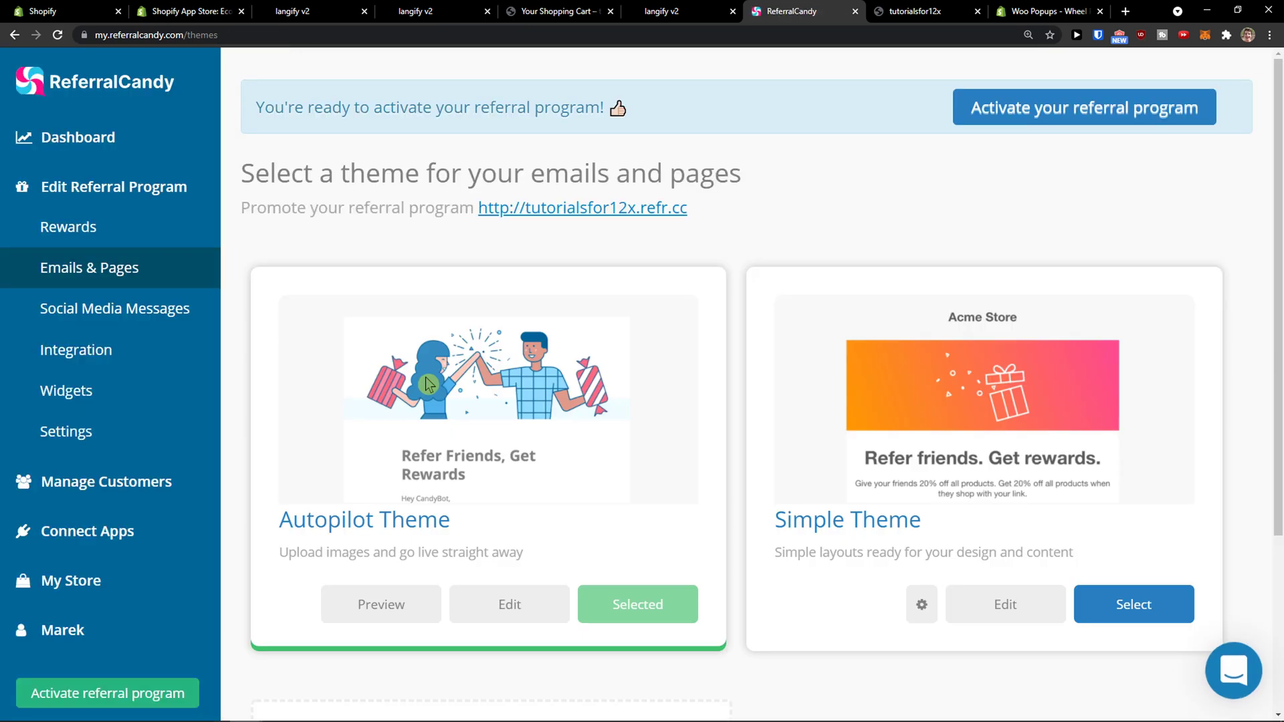
# Add a new theme named 'New Simple' to the emails and pages themes.
pyautogui.scroll(-4, 428, 385)
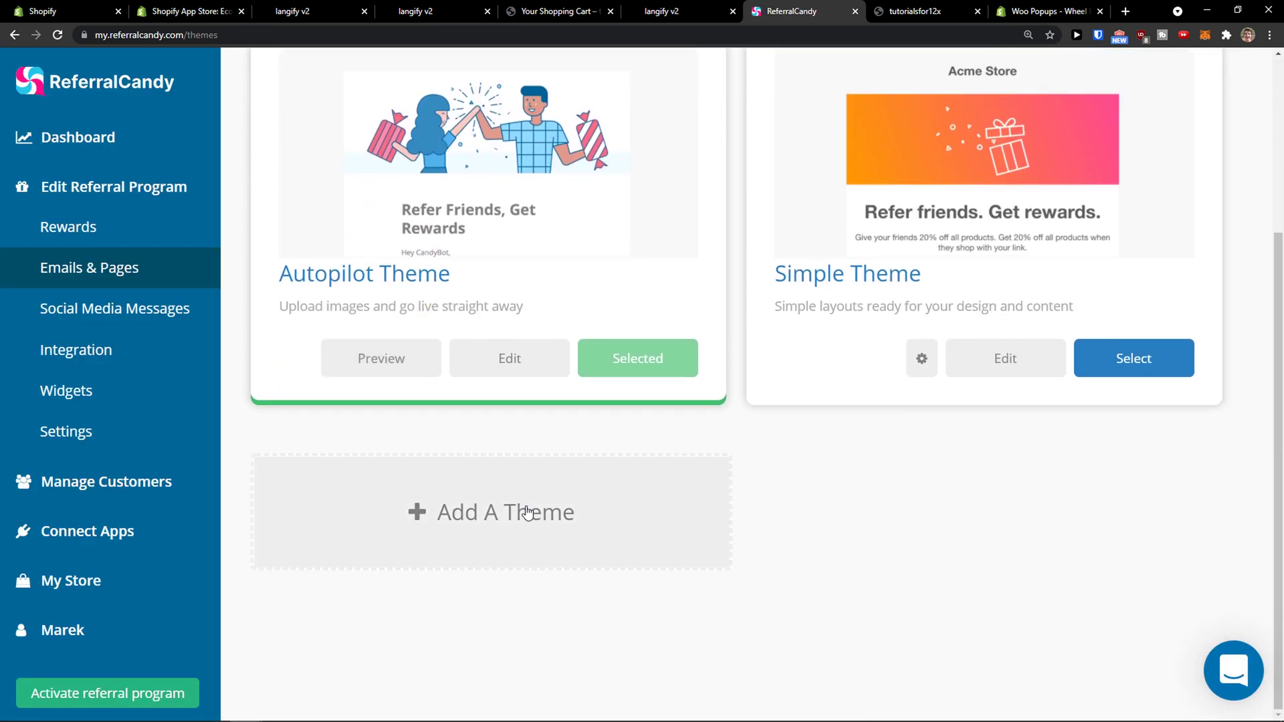
pyautogui.click(528, 513)
pyautogui.click(496, 393)
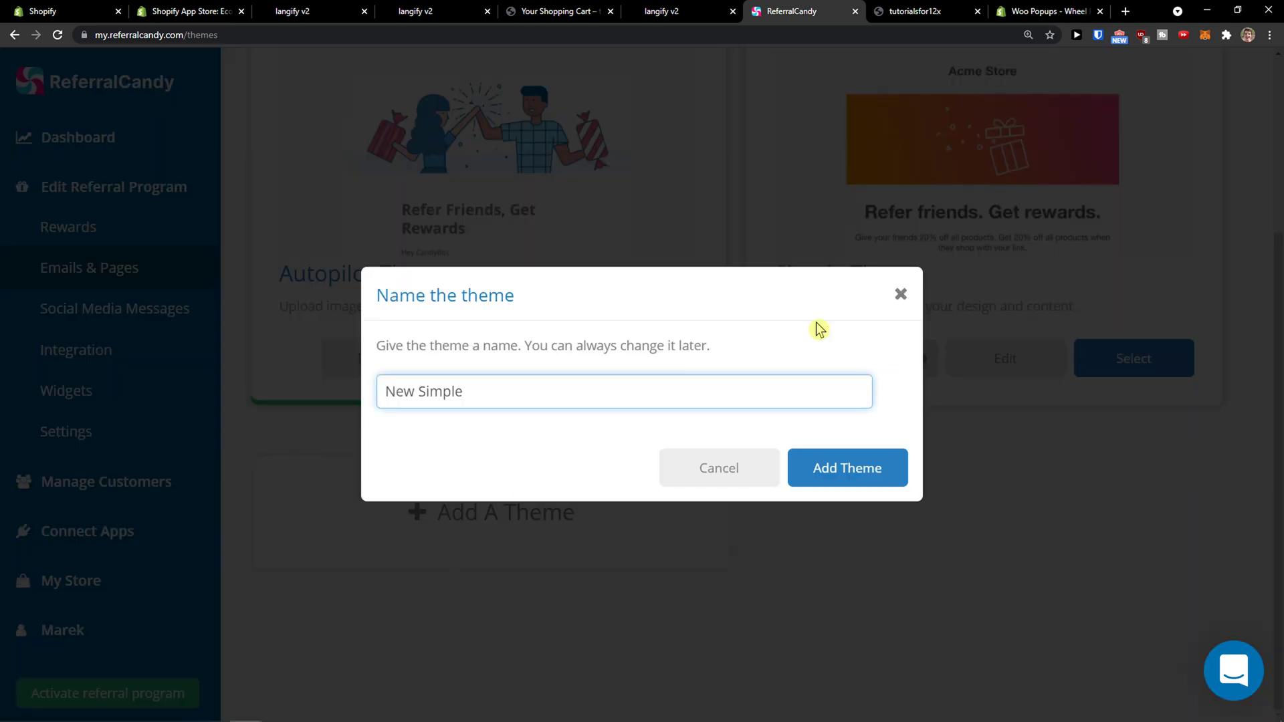
pyautogui.click(834, 474)
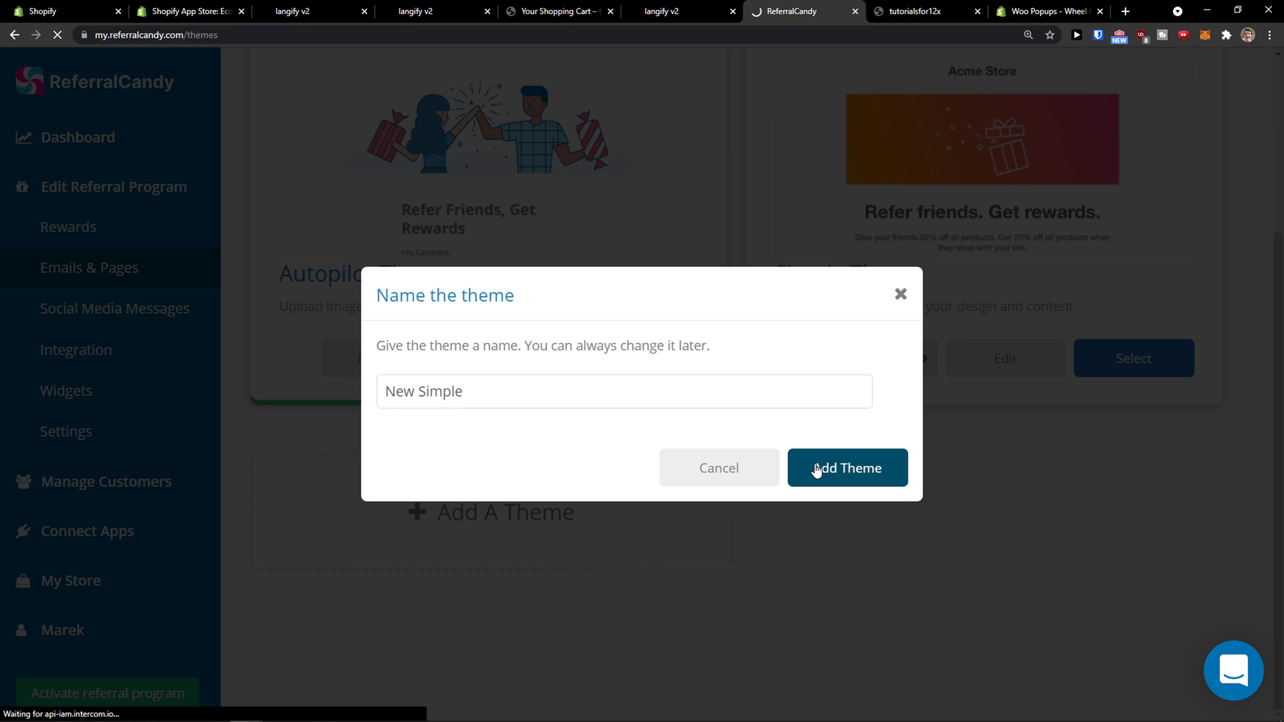
# Go to the Social Media Messages settings.
pyautogui.scroll(-6, 762, 450)
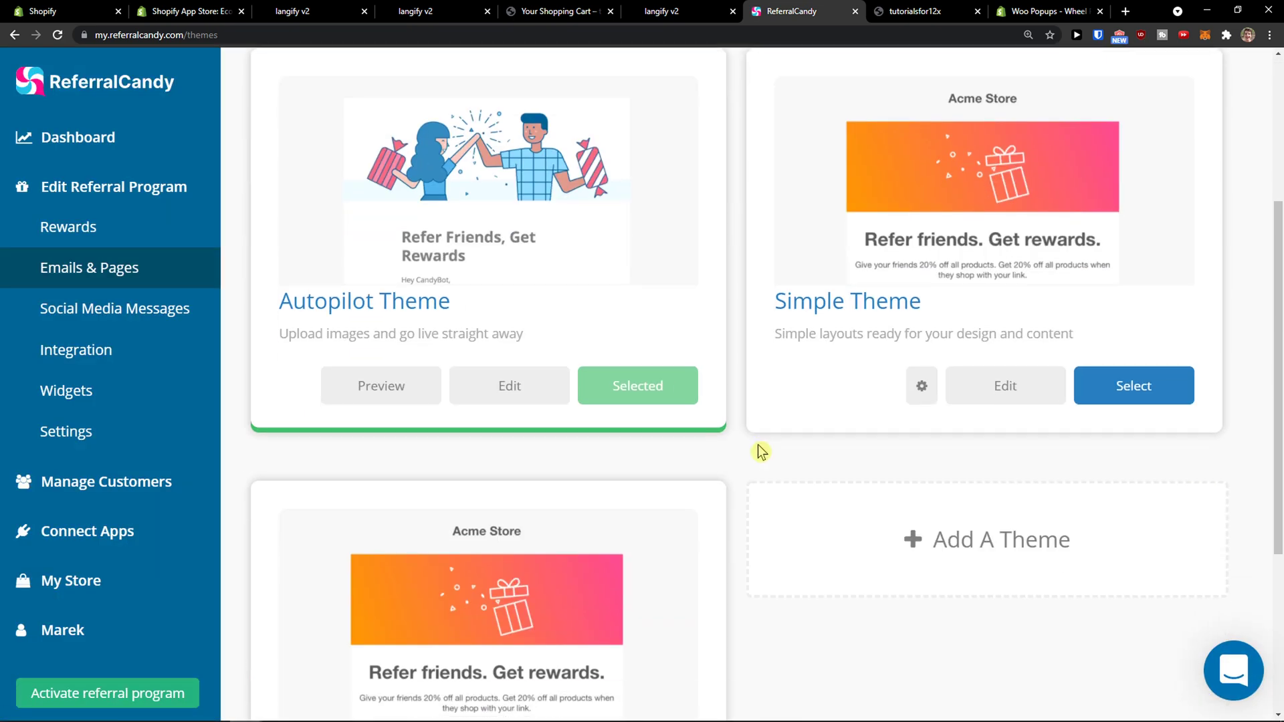
pyautogui.scroll(7, 588, 478)
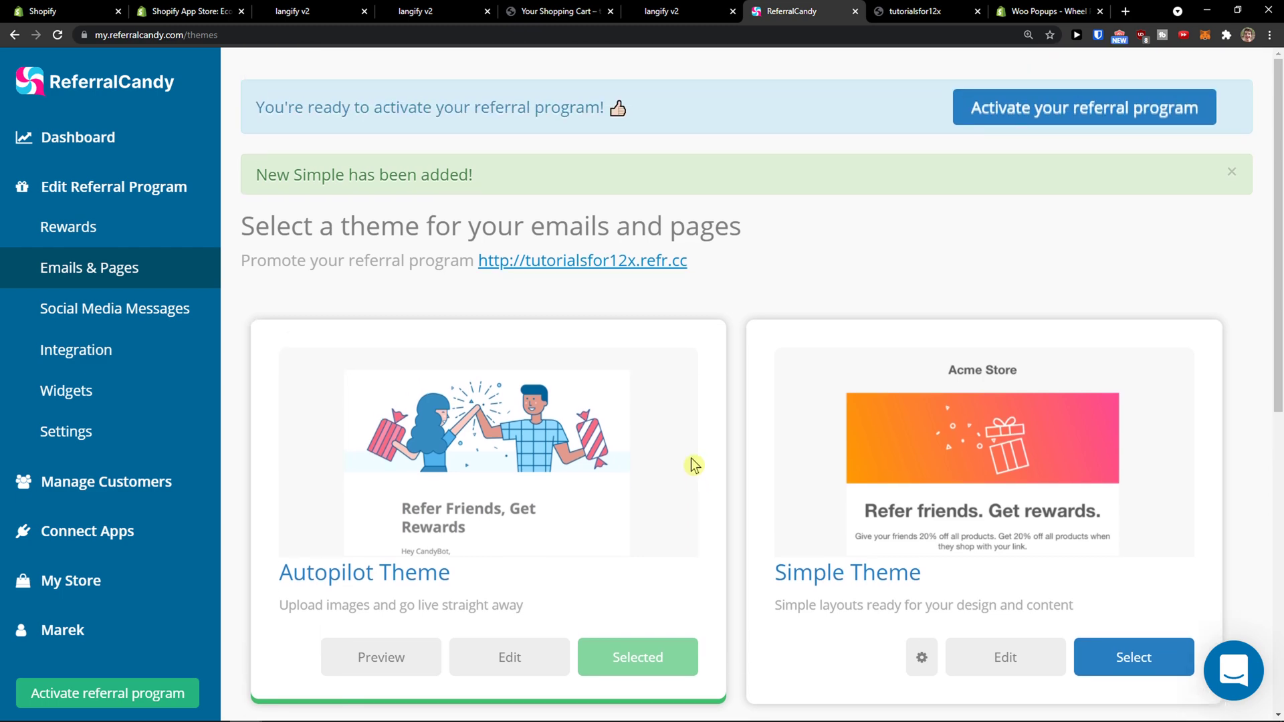
pyautogui.click(138, 322)
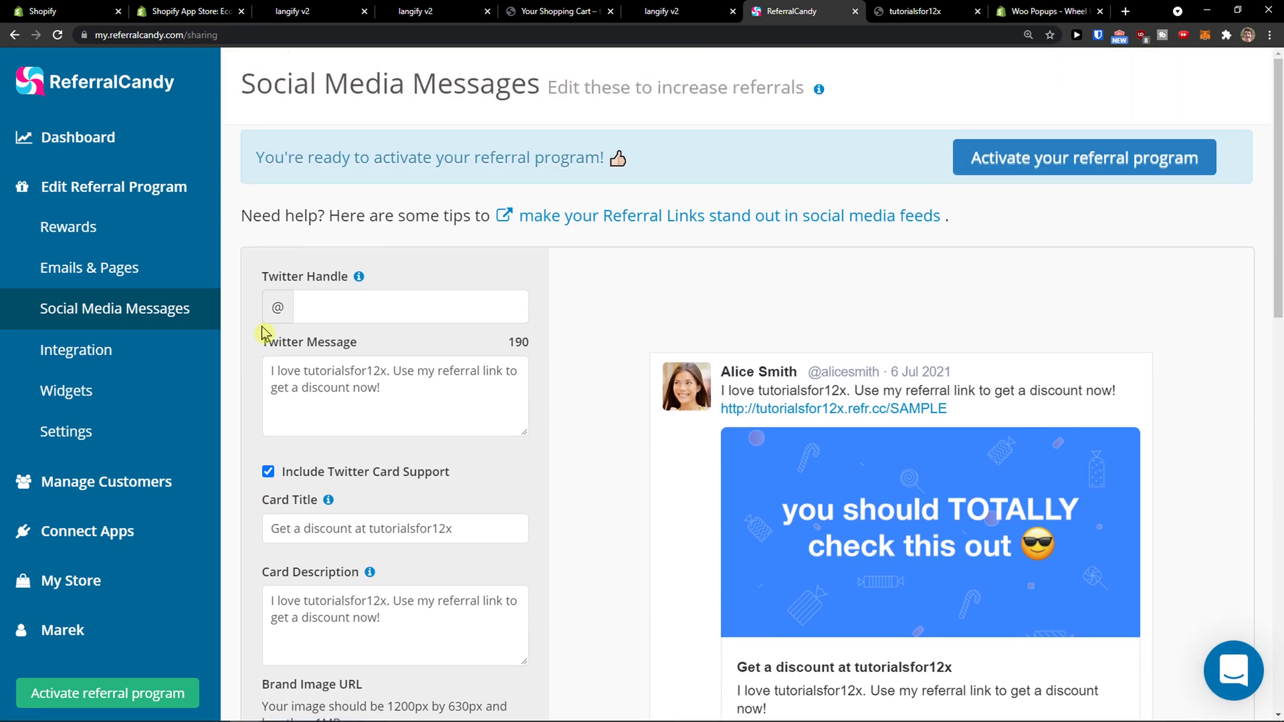
# Review the Twitter, Facebook and WhatsApp referral messages, then go to the Integration page.
pyautogui.scroll(-2, 282, 301)
pyautogui.scroll(-1, 282, 288)
pyautogui.scroll(-1, 282, 295)
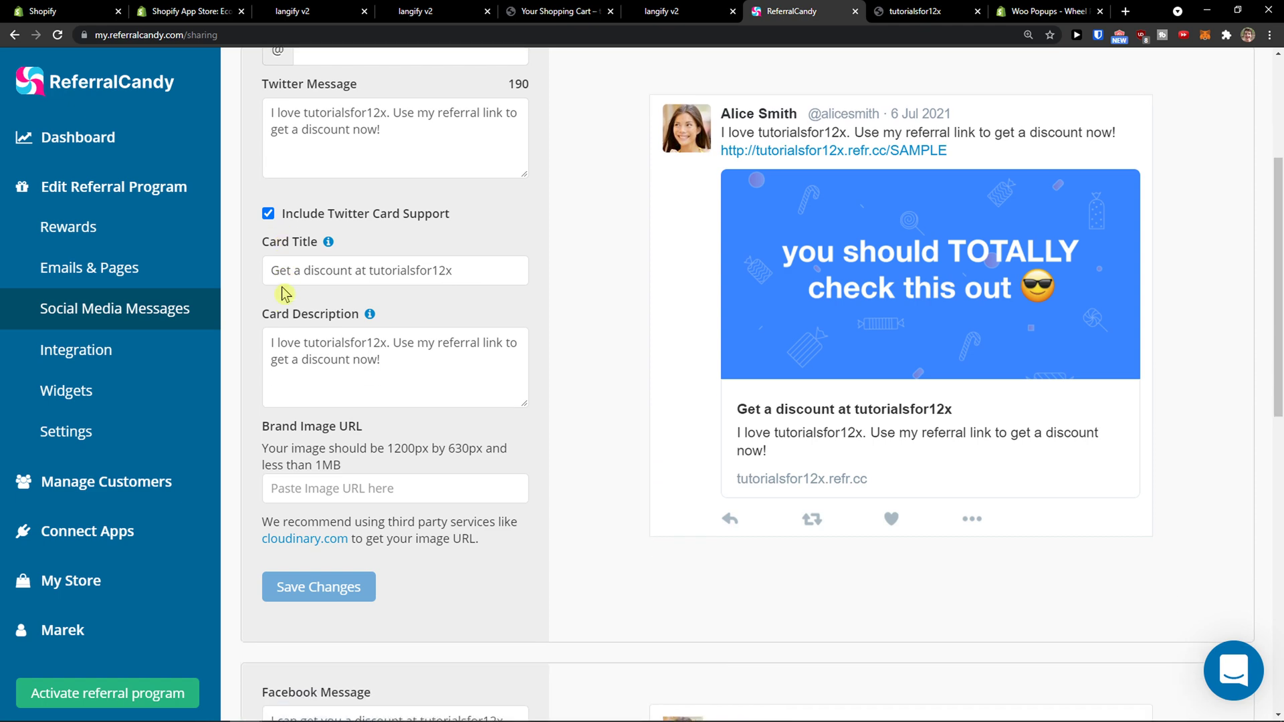
pyautogui.scroll(-6, 555, 401)
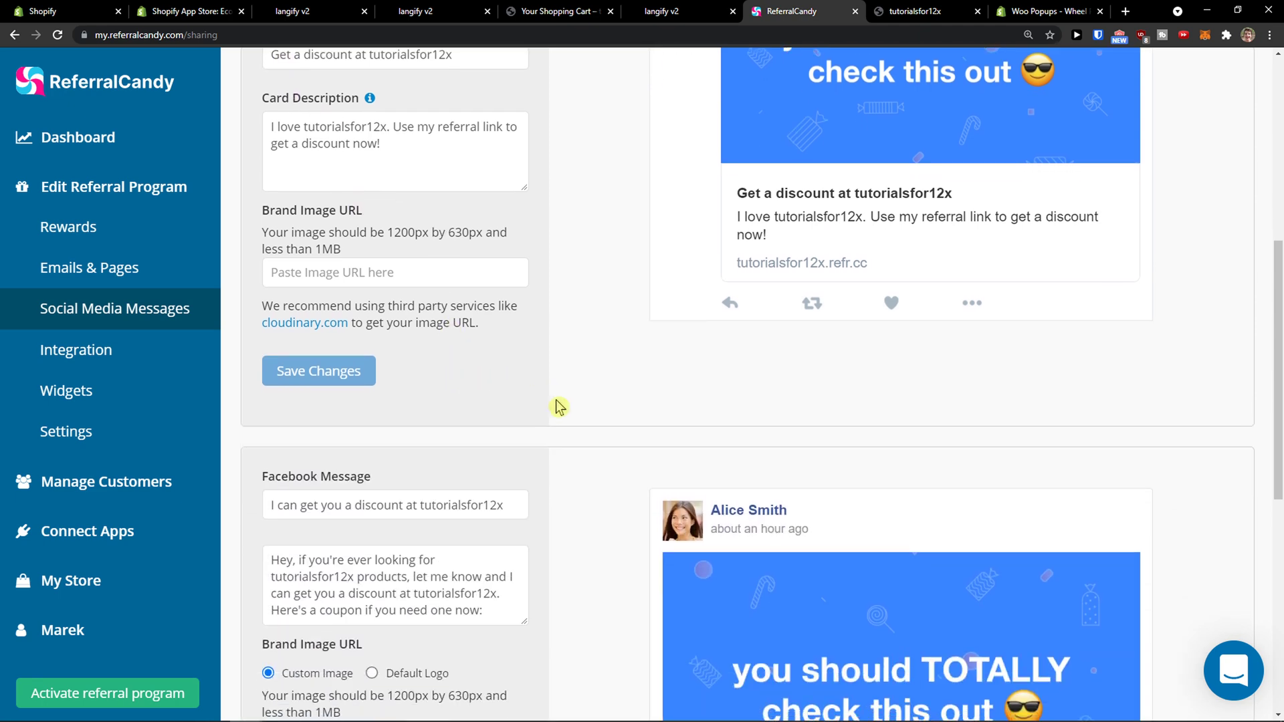
pyautogui.scroll(5, 563, 407)
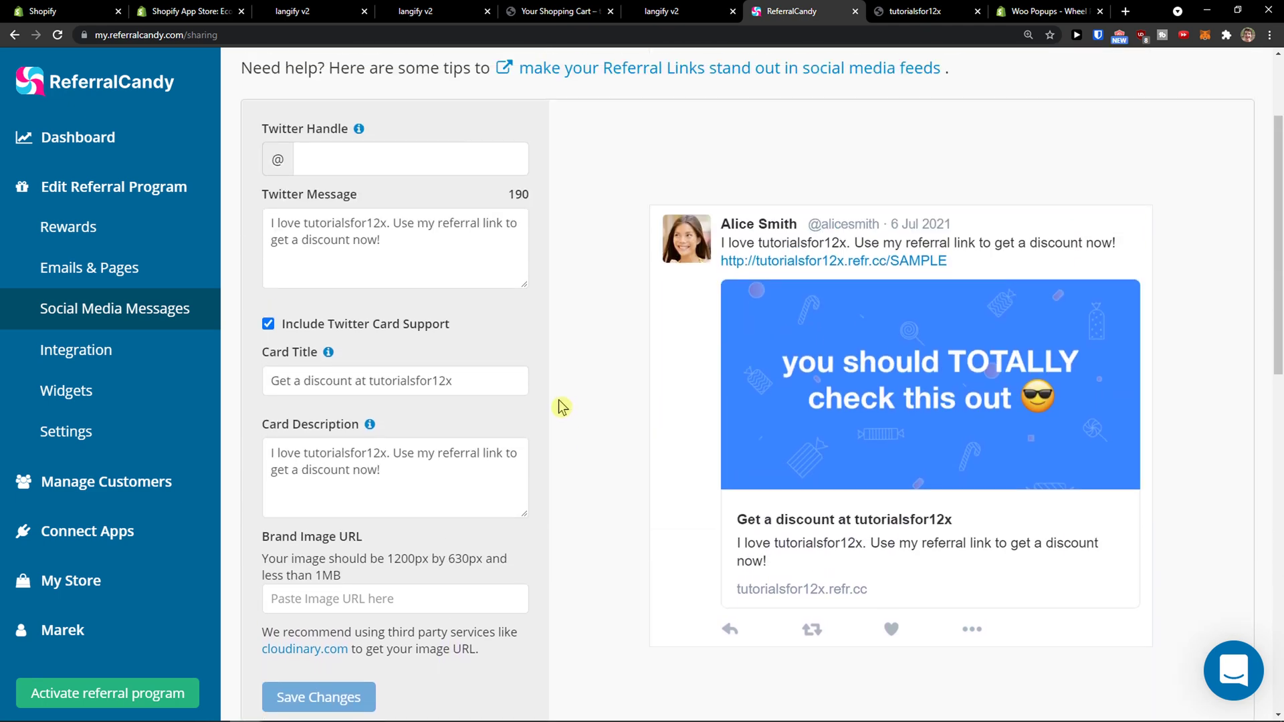
pyautogui.scroll(-4, 566, 401)
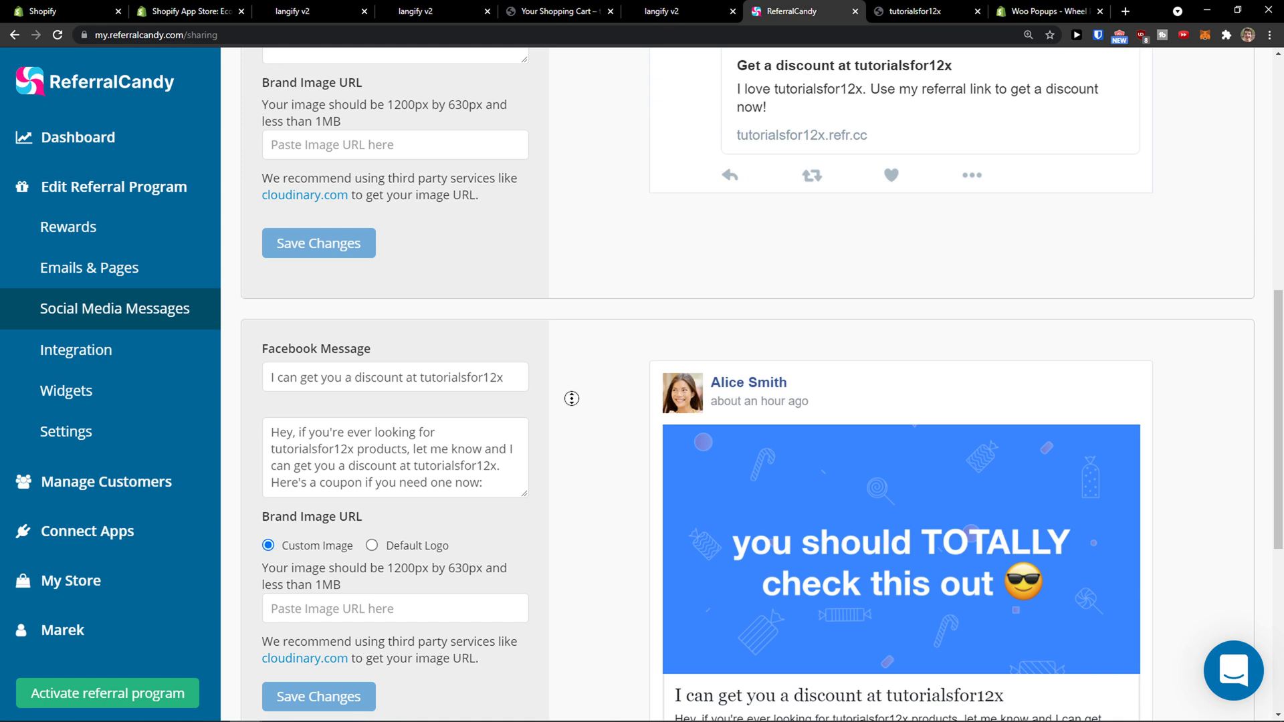
pyautogui.scroll(-3, 571, 397)
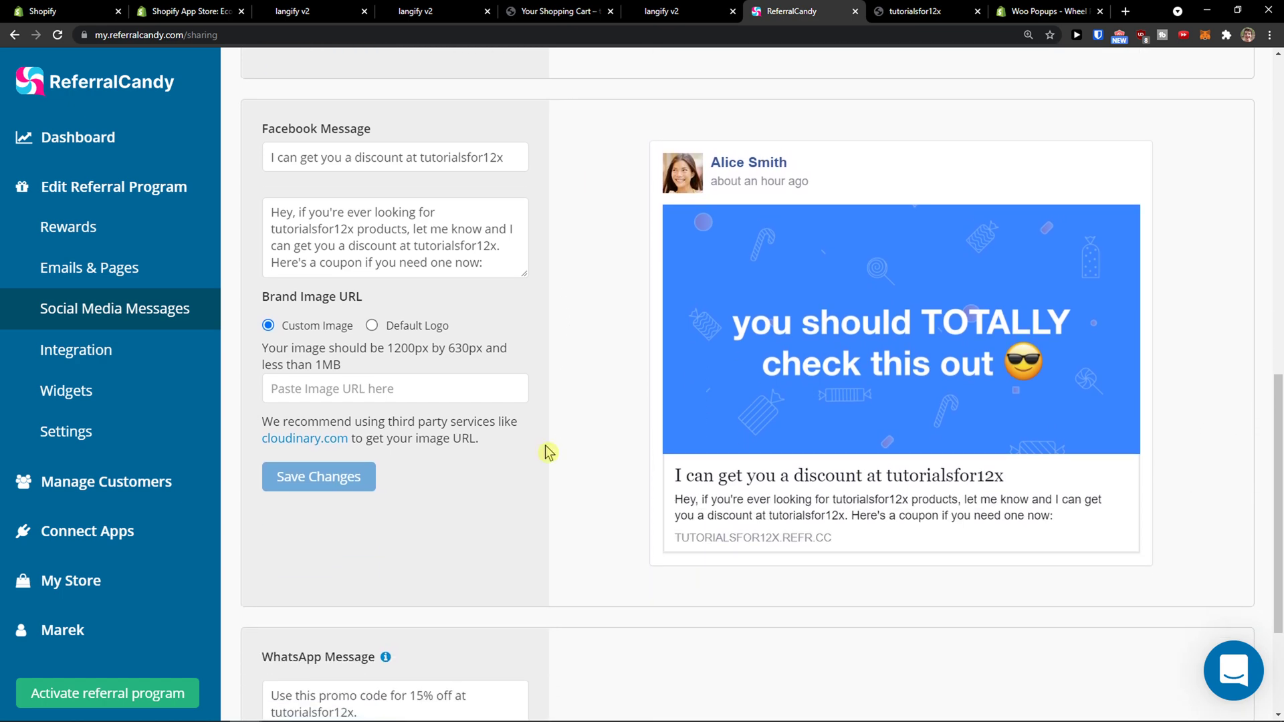
pyautogui.scroll(-3, 453, 434)
pyautogui.scroll(10, 453, 433)
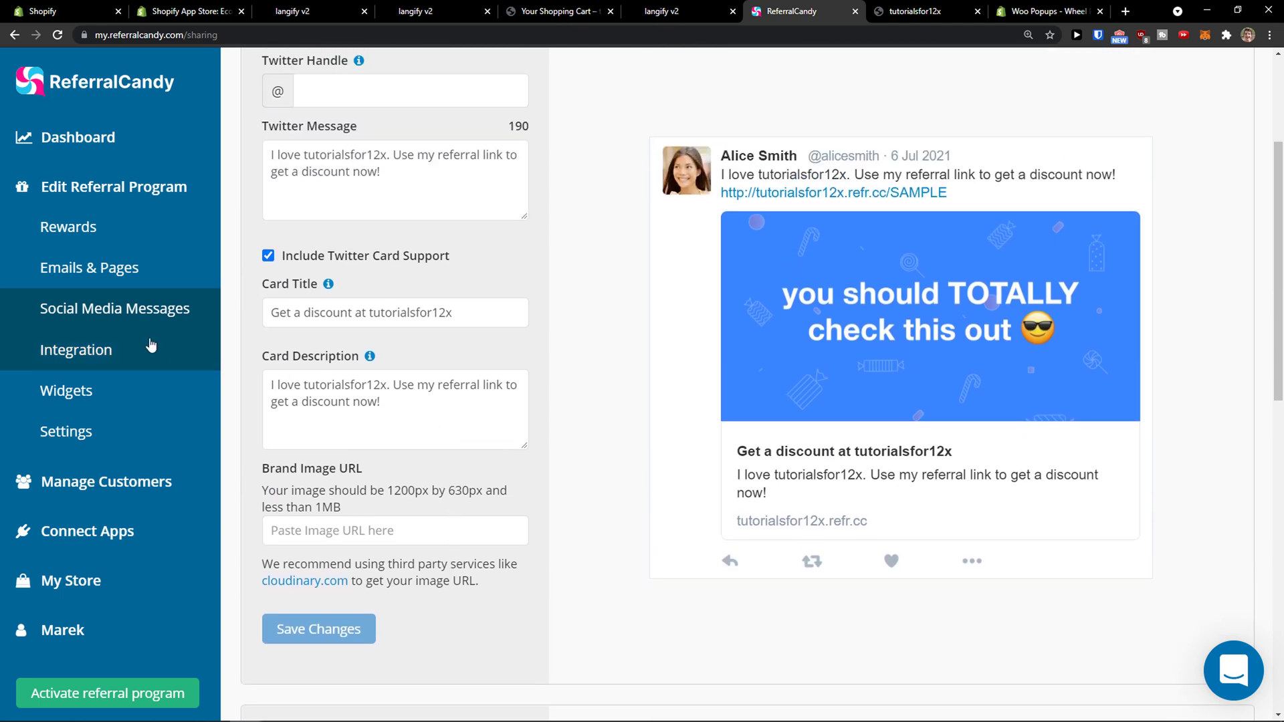
pyautogui.scroll(2, 151, 344)
pyautogui.click(142, 344)
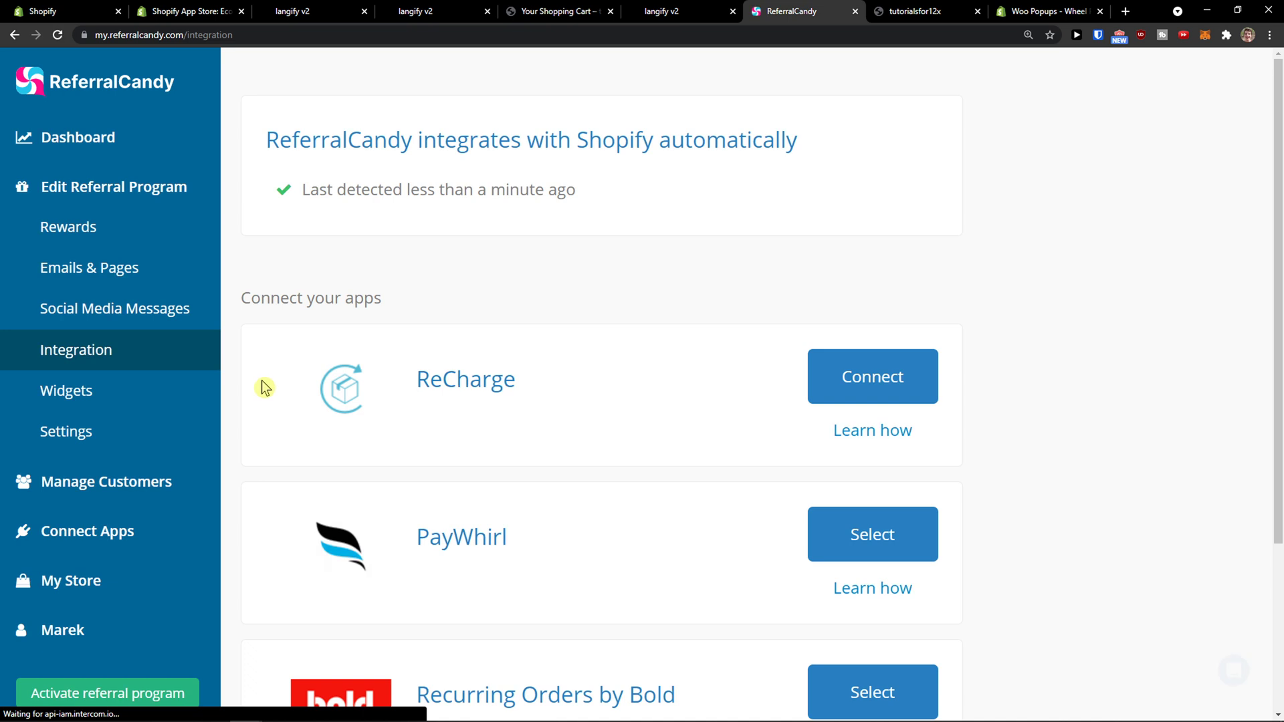
# Look over the Integration page and browse the Widgets settings.
pyautogui.scroll(-3, 264, 388)
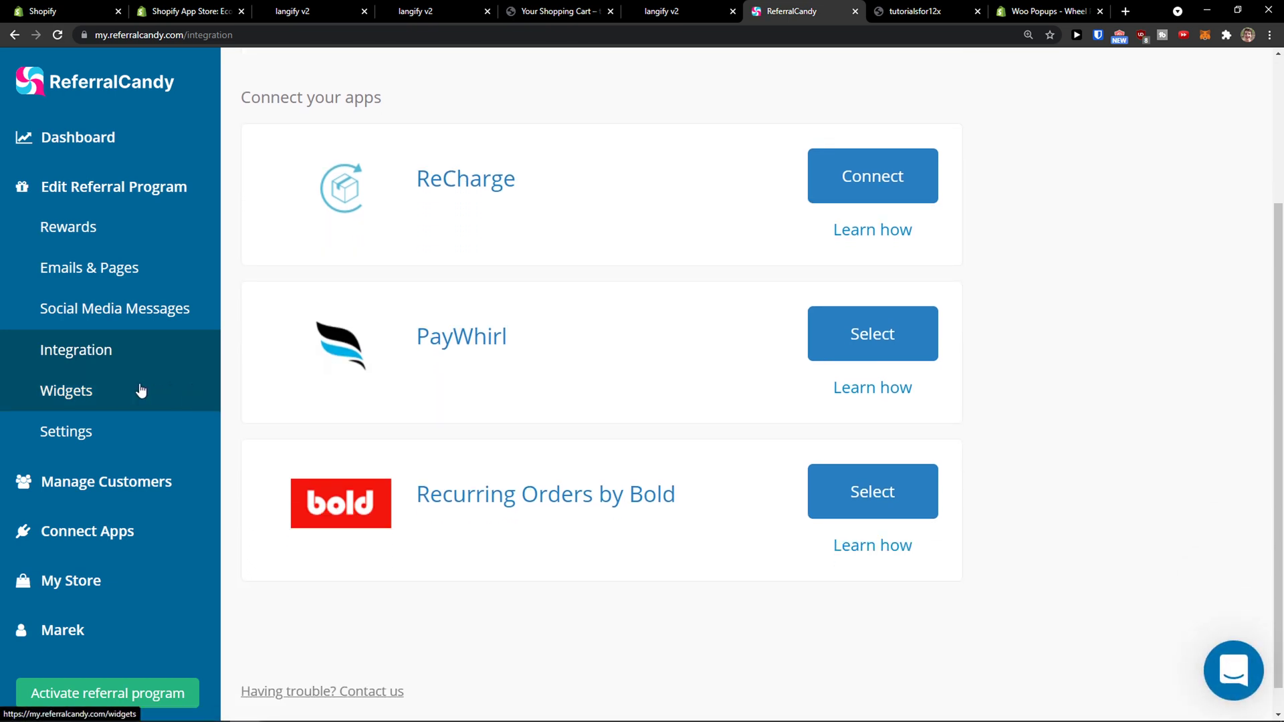
pyautogui.click(141, 390)
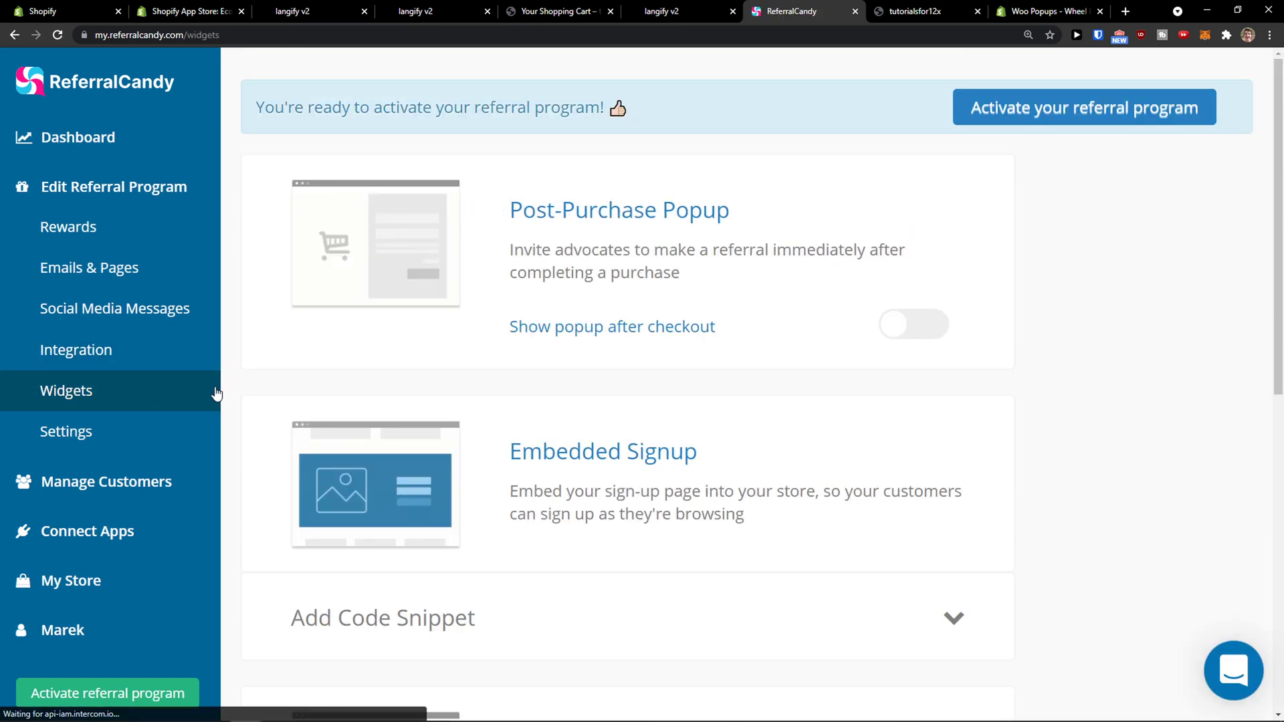
pyautogui.scroll(-4, 253, 397)
pyautogui.scroll(-2, 253, 398)
pyautogui.scroll(6, 253, 397)
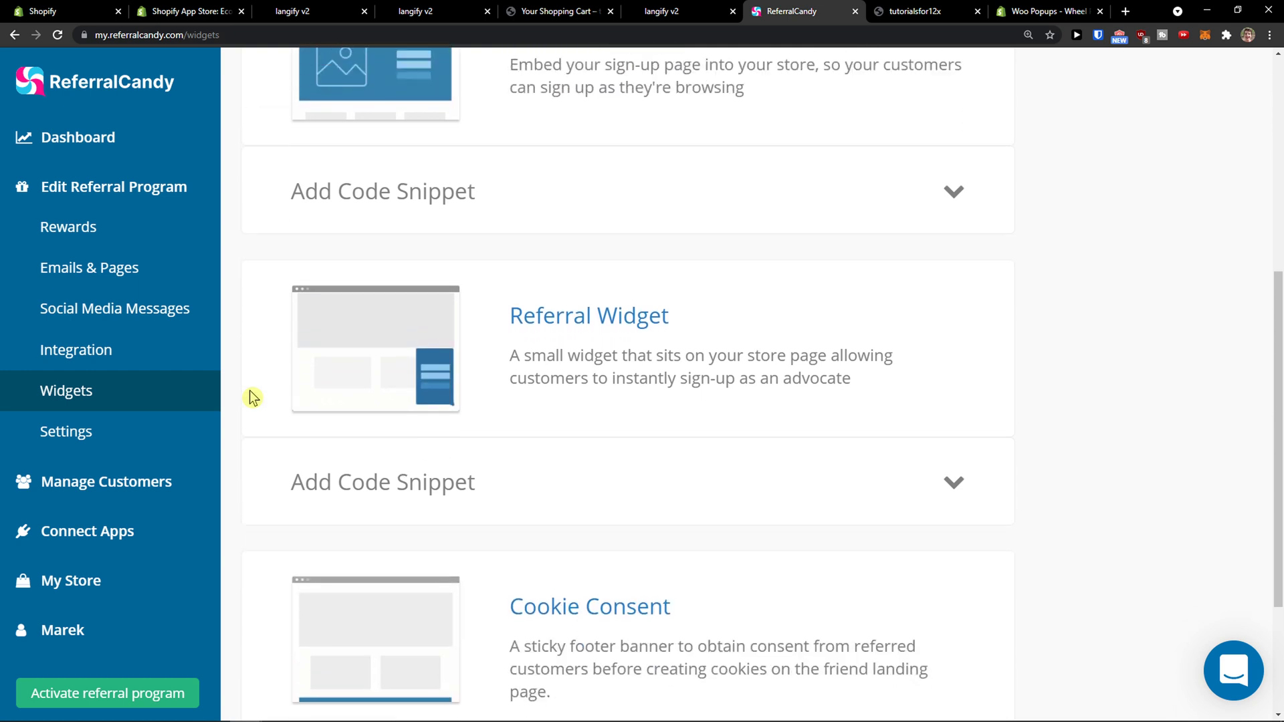
pyautogui.scroll(-9, 253, 397)
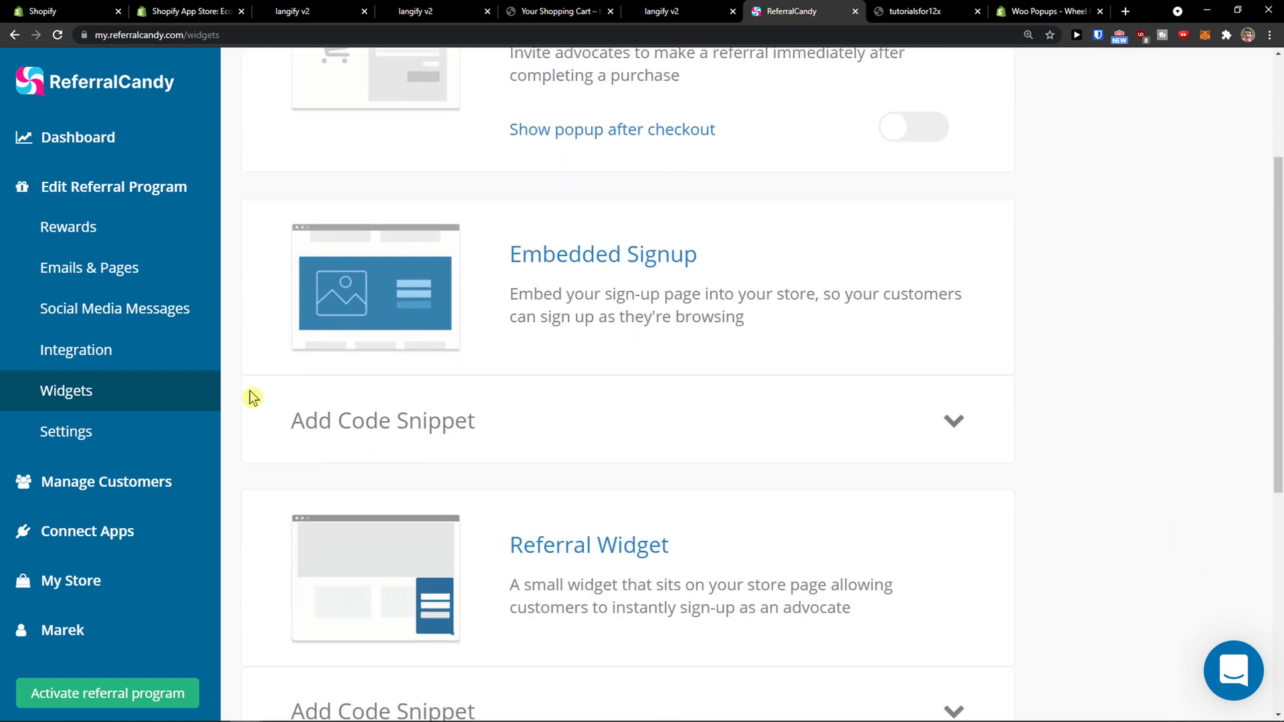
# Review which post-purchase, reminder and reward emails are enabled in Settings, then view Existing Customers.
pyautogui.click(178, 423)
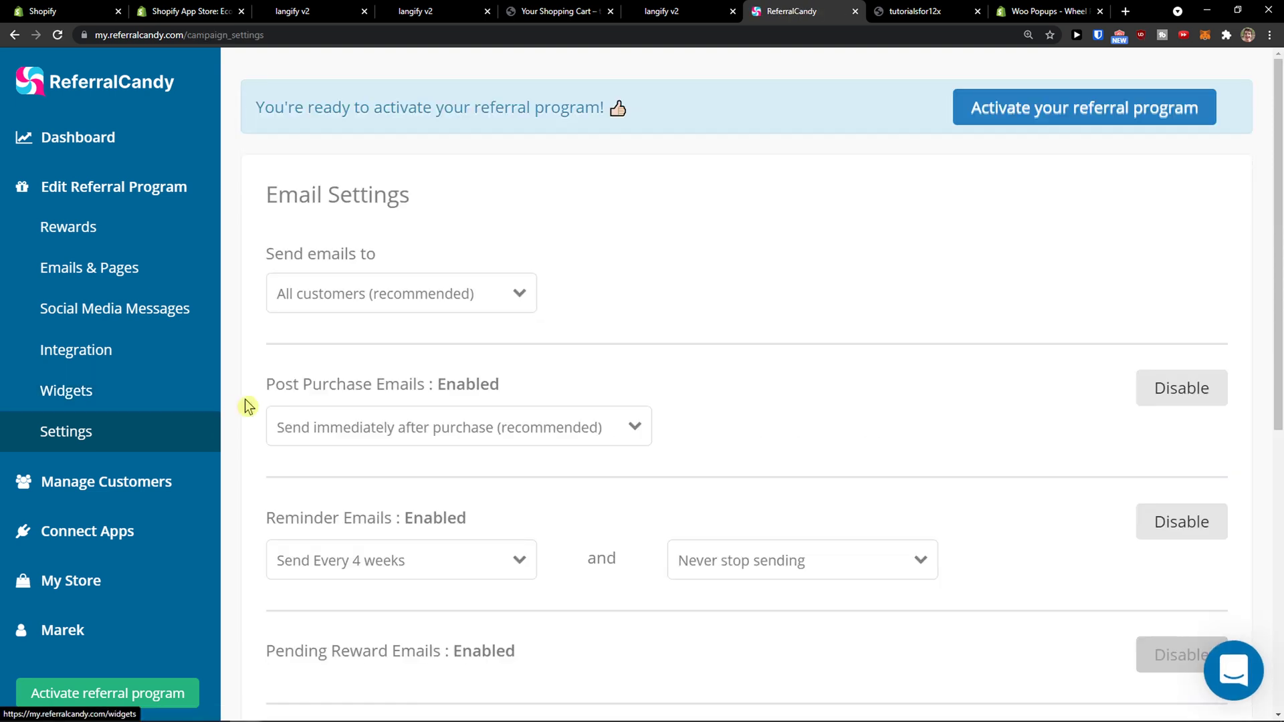
pyautogui.scroll(-1, 234, 398)
pyautogui.scroll(-1, 229, 419)
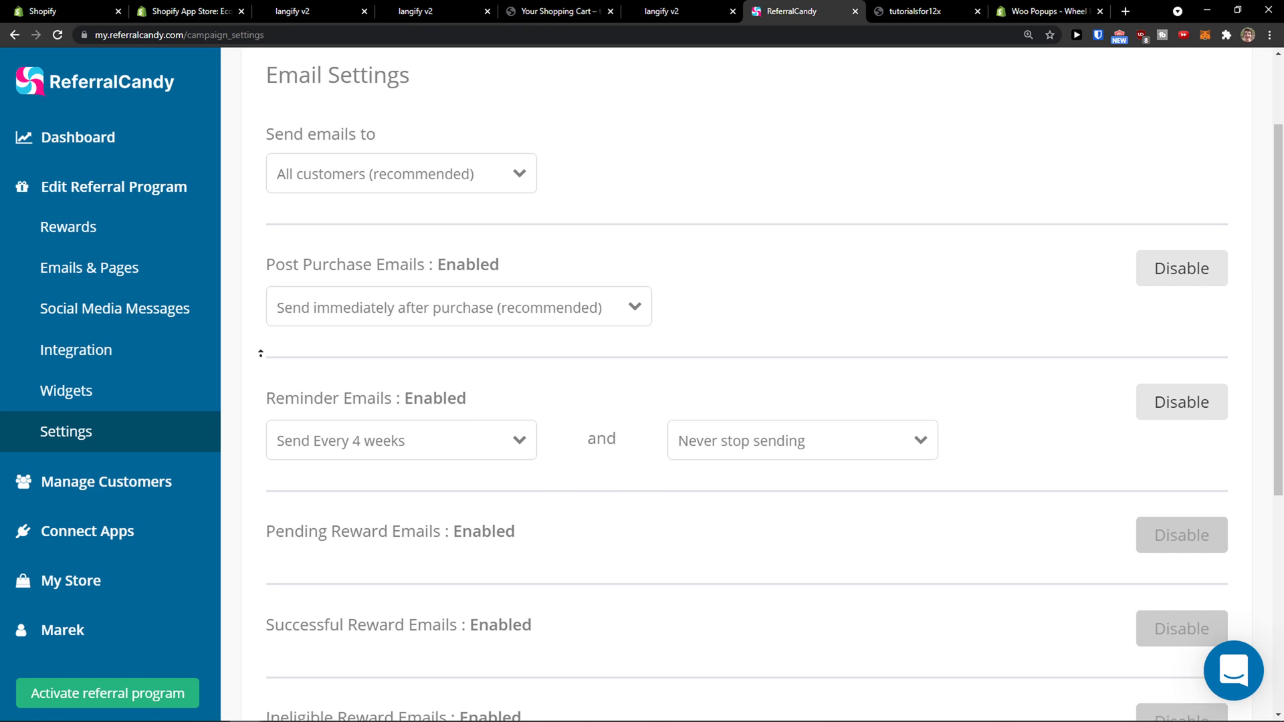
pyautogui.scroll(2, 258, 351)
pyautogui.scroll(1, 260, 353)
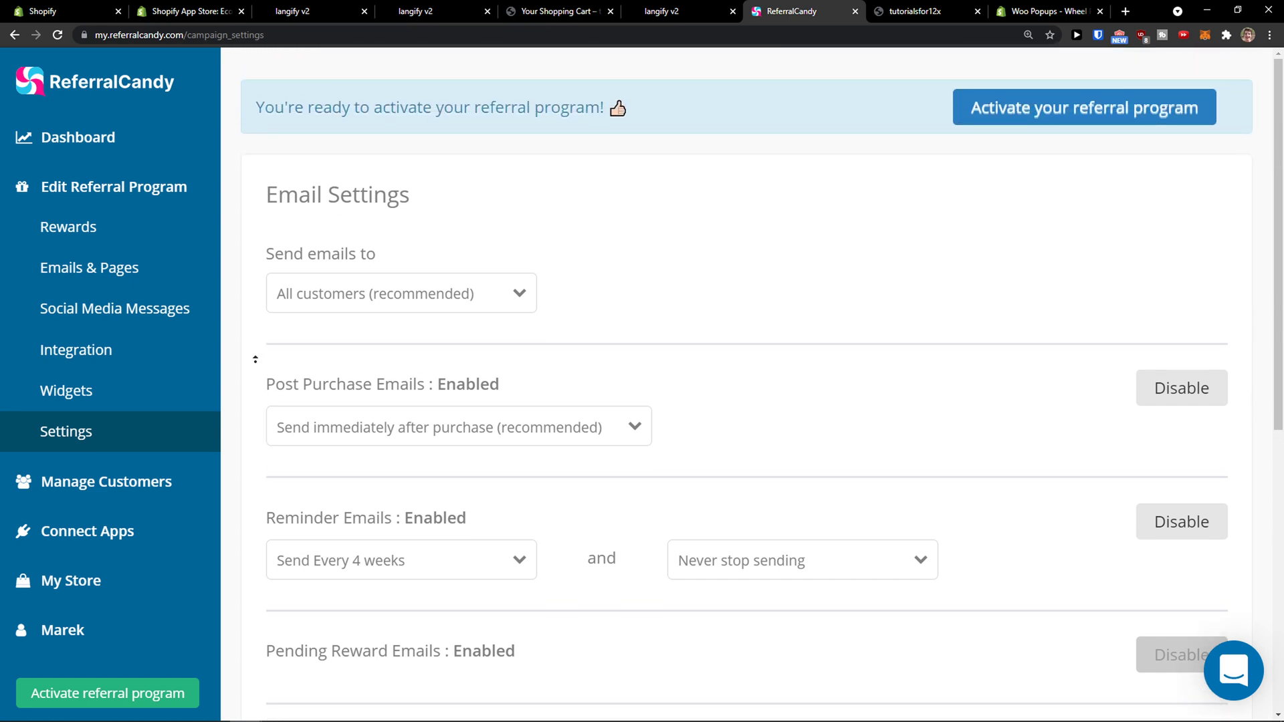
pyautogui.scroll(-3, 259, 356)
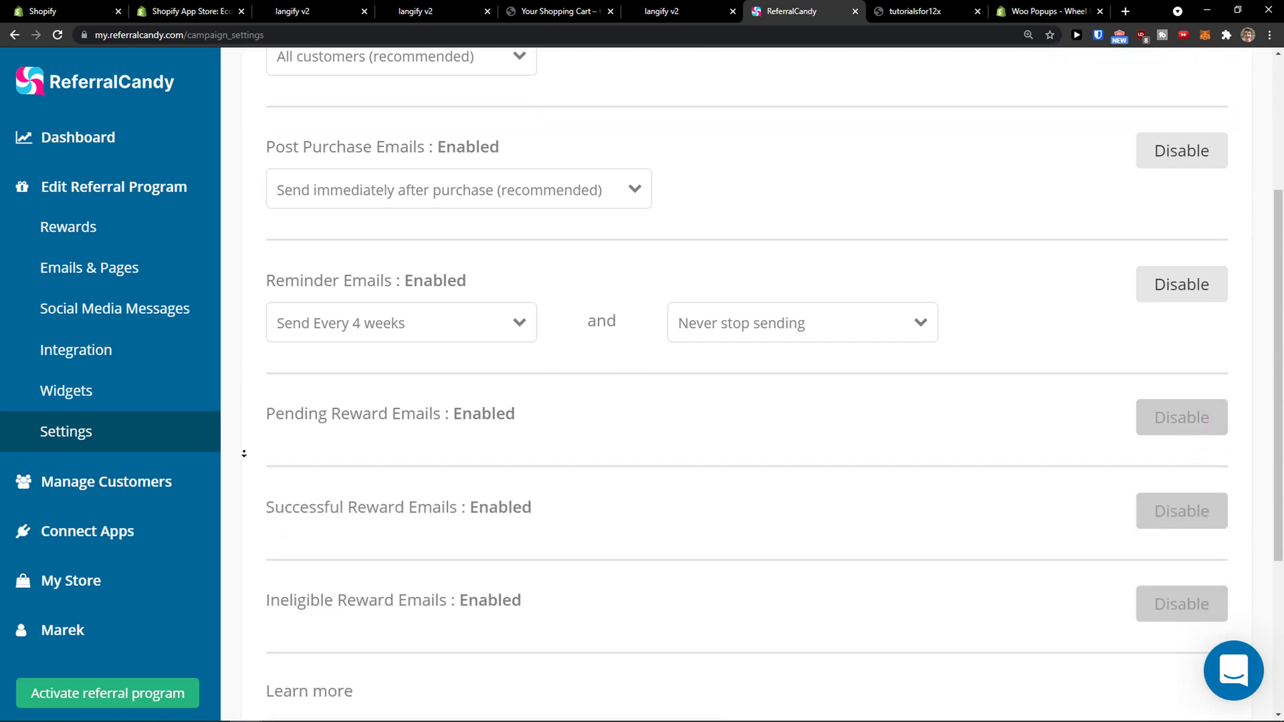
pyautogui.scroll(-4, 245, 453)
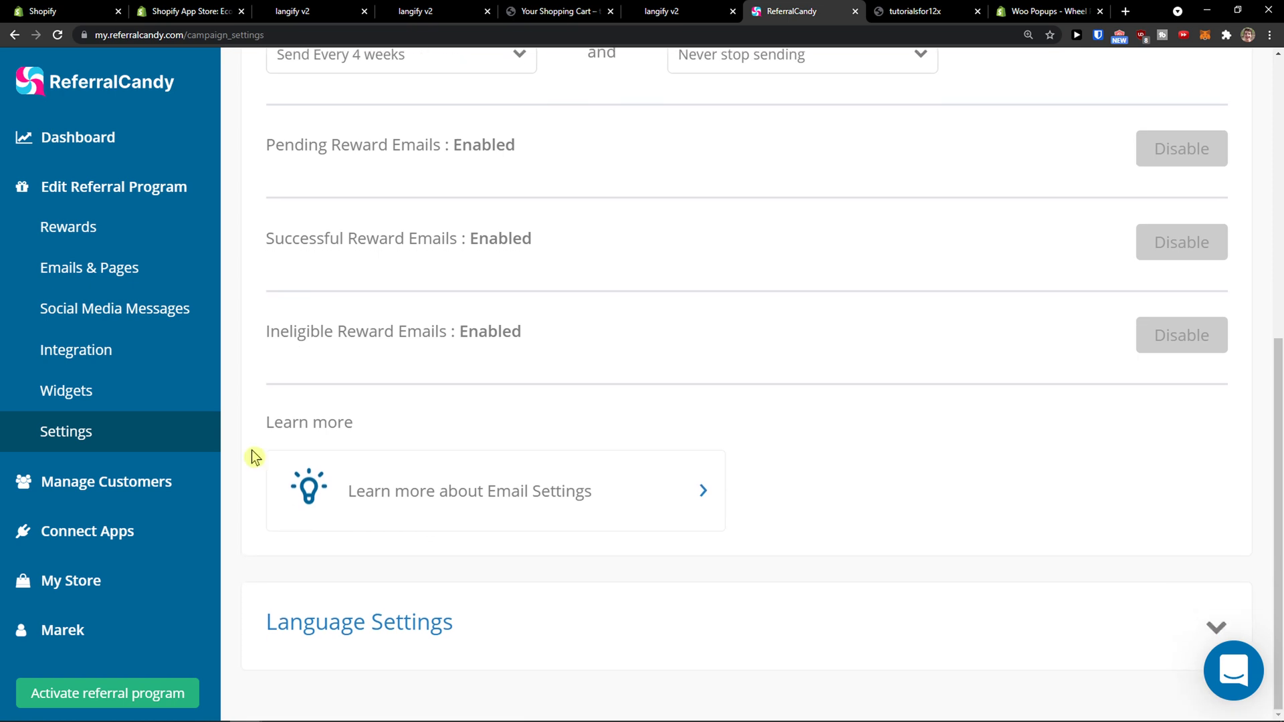
pyautogui.scroll(8, 254, 452)
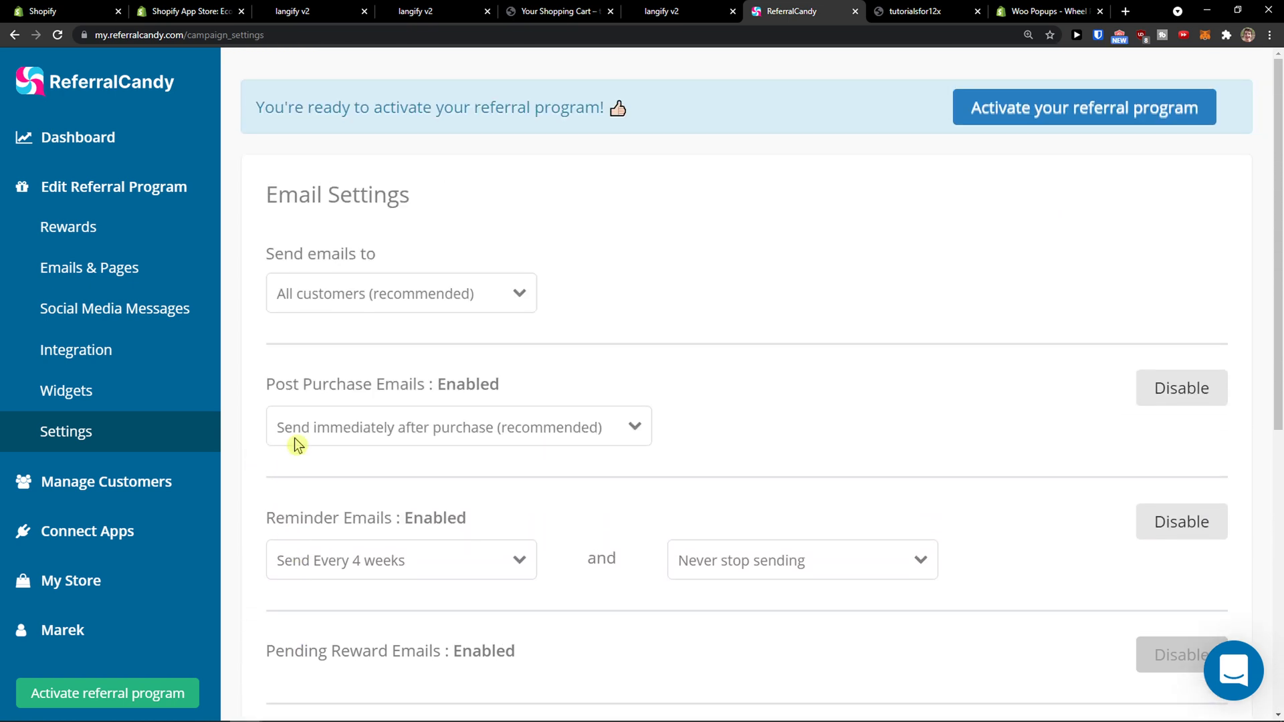
pyautogui.click(168, 468)
pyautogui.click(155, 519)
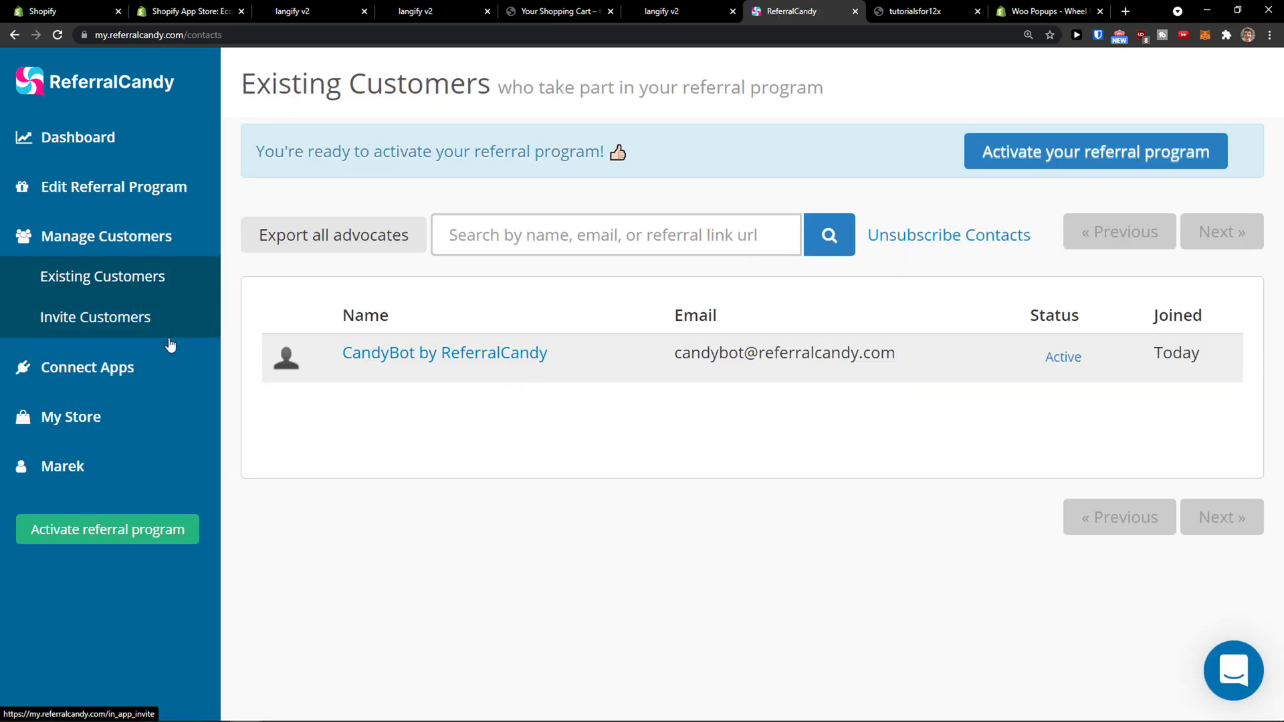
pyautogui.click(149, 364)
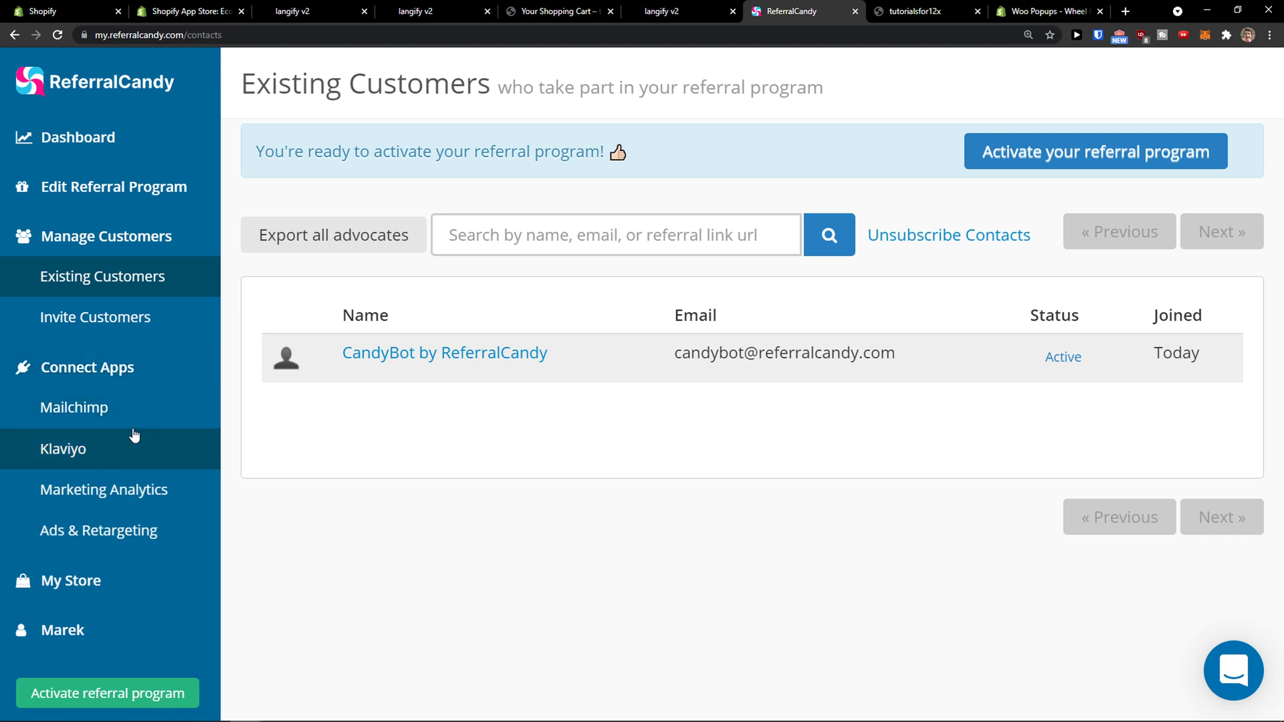
pyautogui.click(149, 234)
pyautogui.click(158, 186)
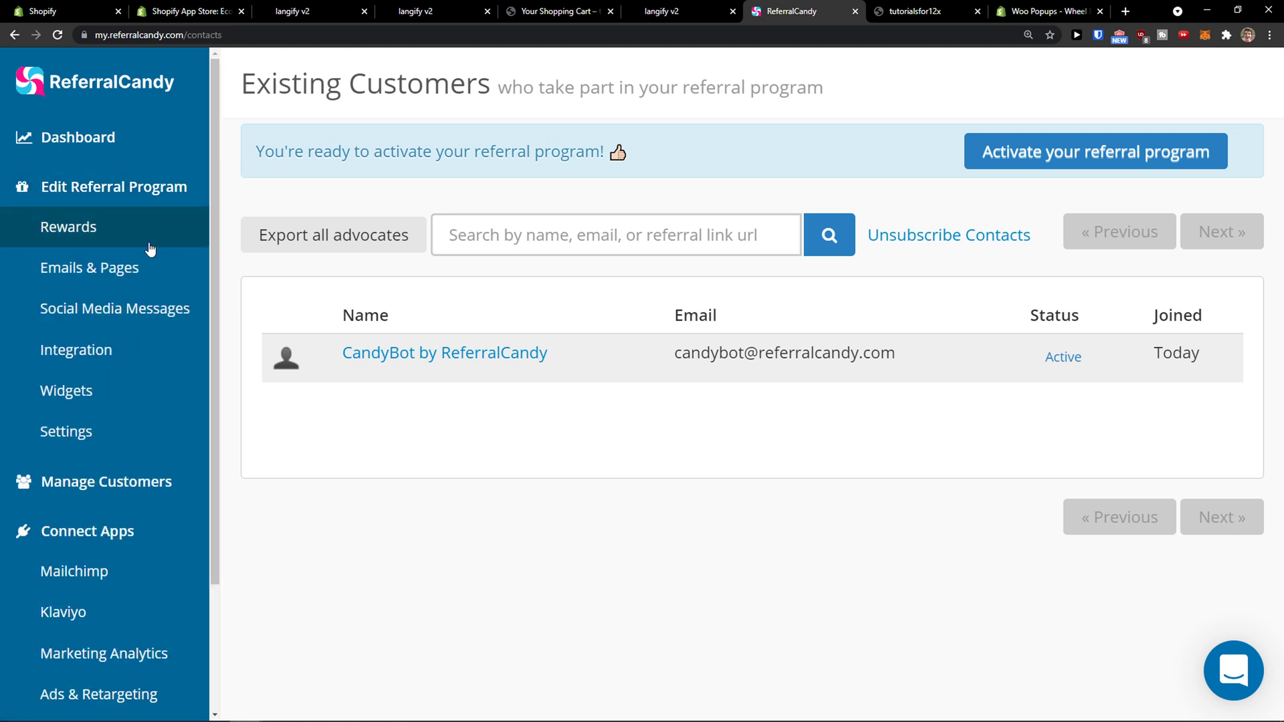
pyautogui.click(115, 428)
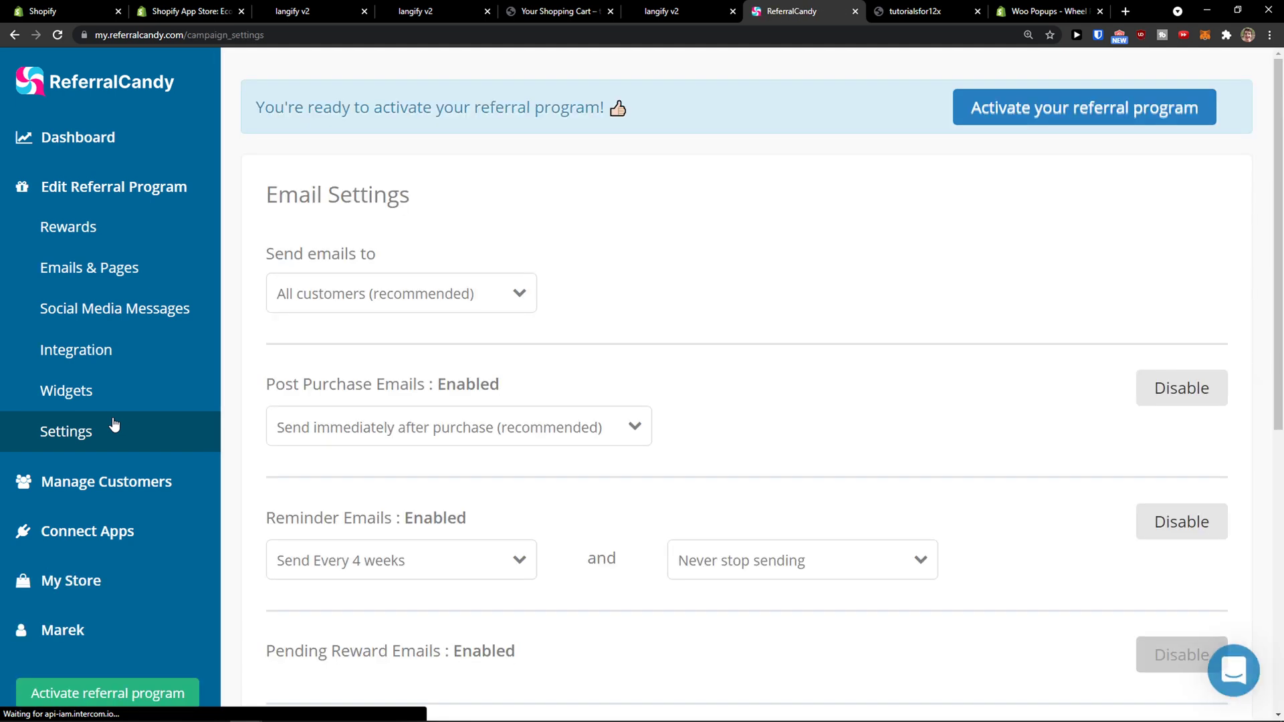
pyautogui.scroll(-3, 258, 383)
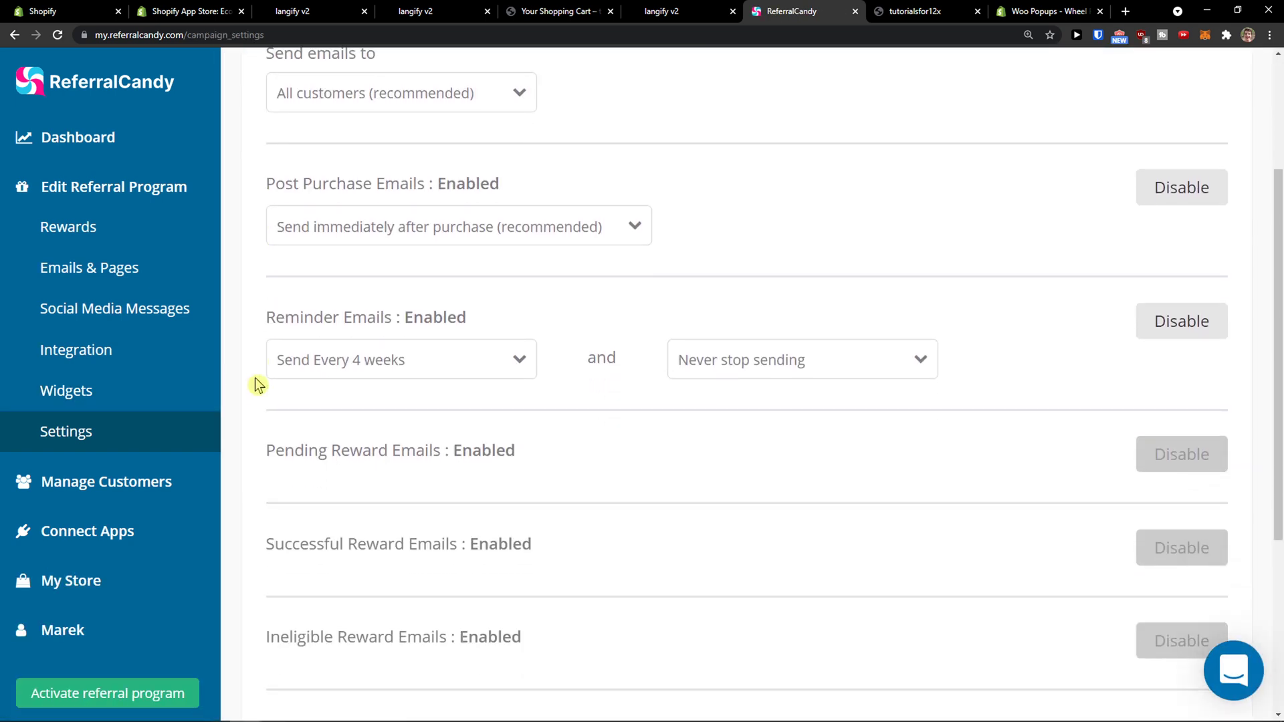
pyautogui.scroll(3, 258, 385)
pyautogui.scroll(-5, 259, 384)
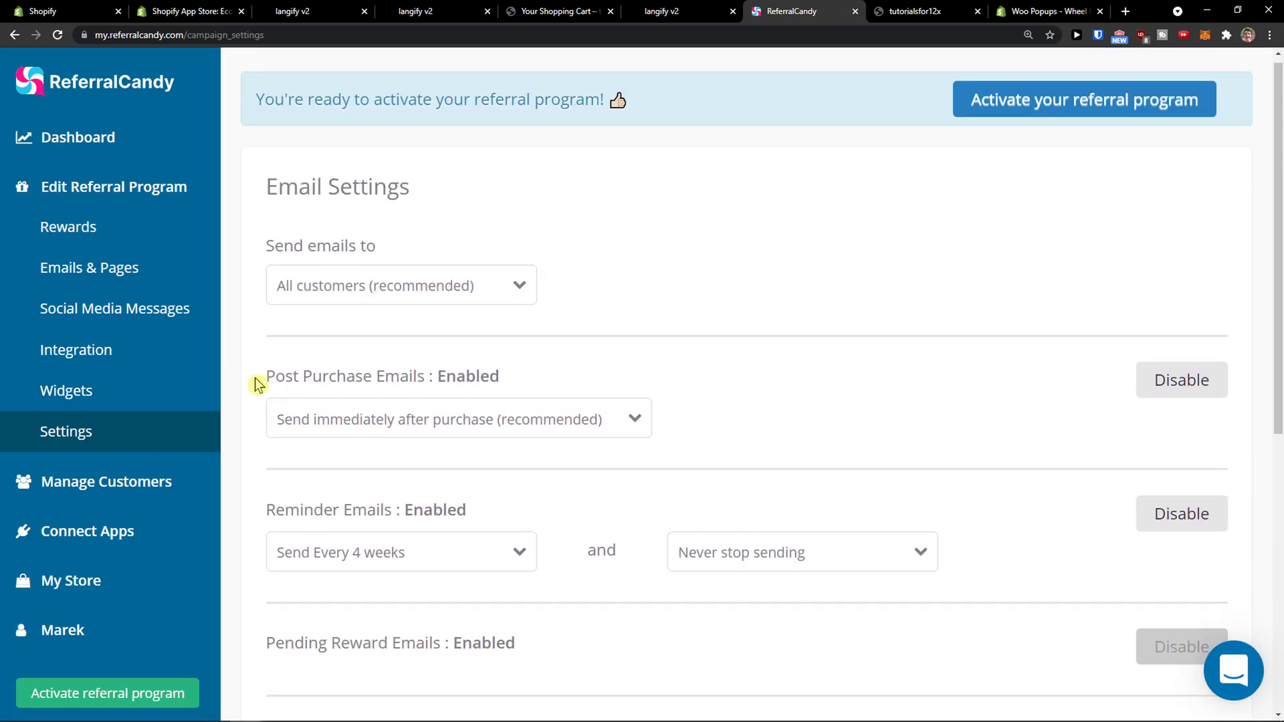
pyautogui.scroll(5, 260, 384)
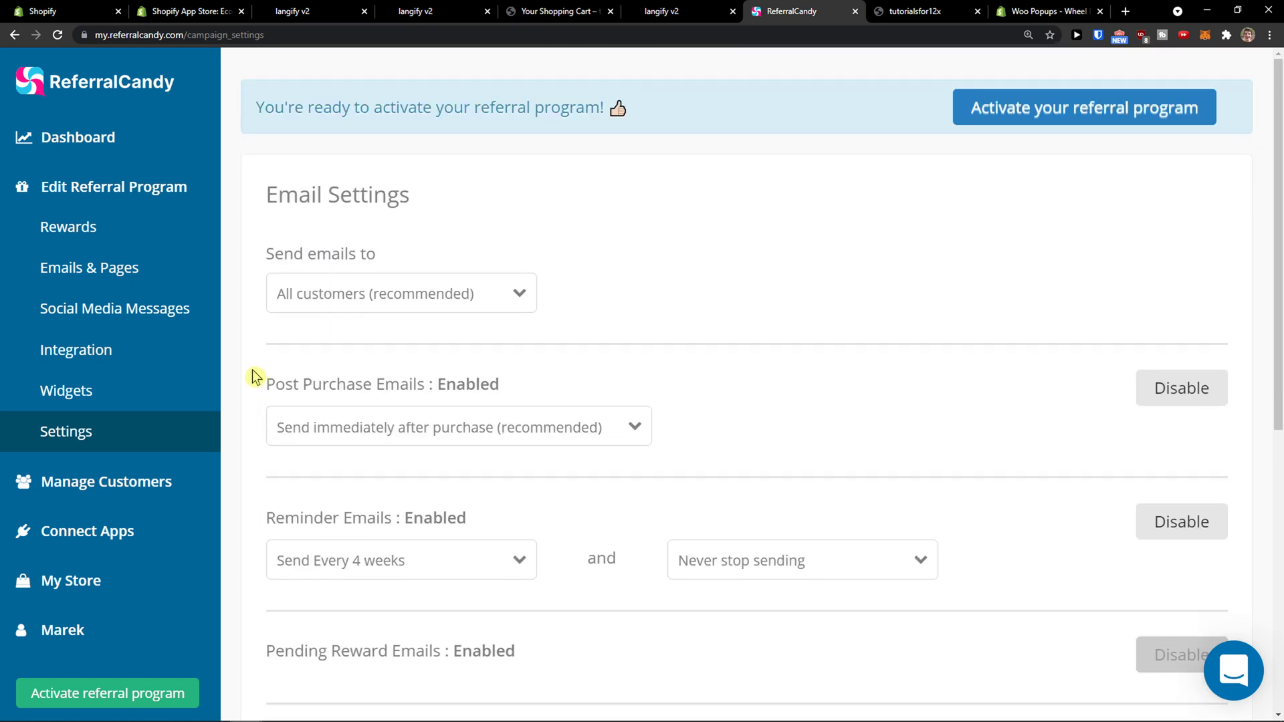
pyautogui.click(149, 156)
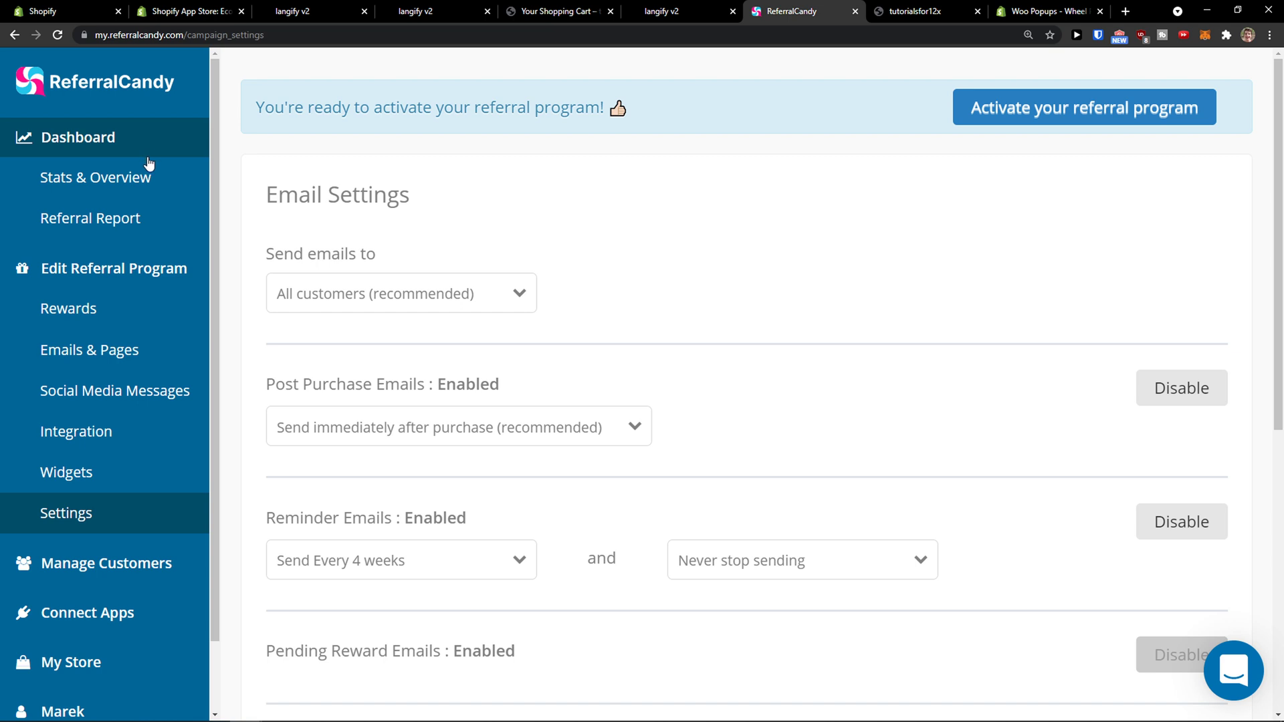
# Activate the referral program from the Stats & Overview dashboard.
pyautogui.click(150, 176)
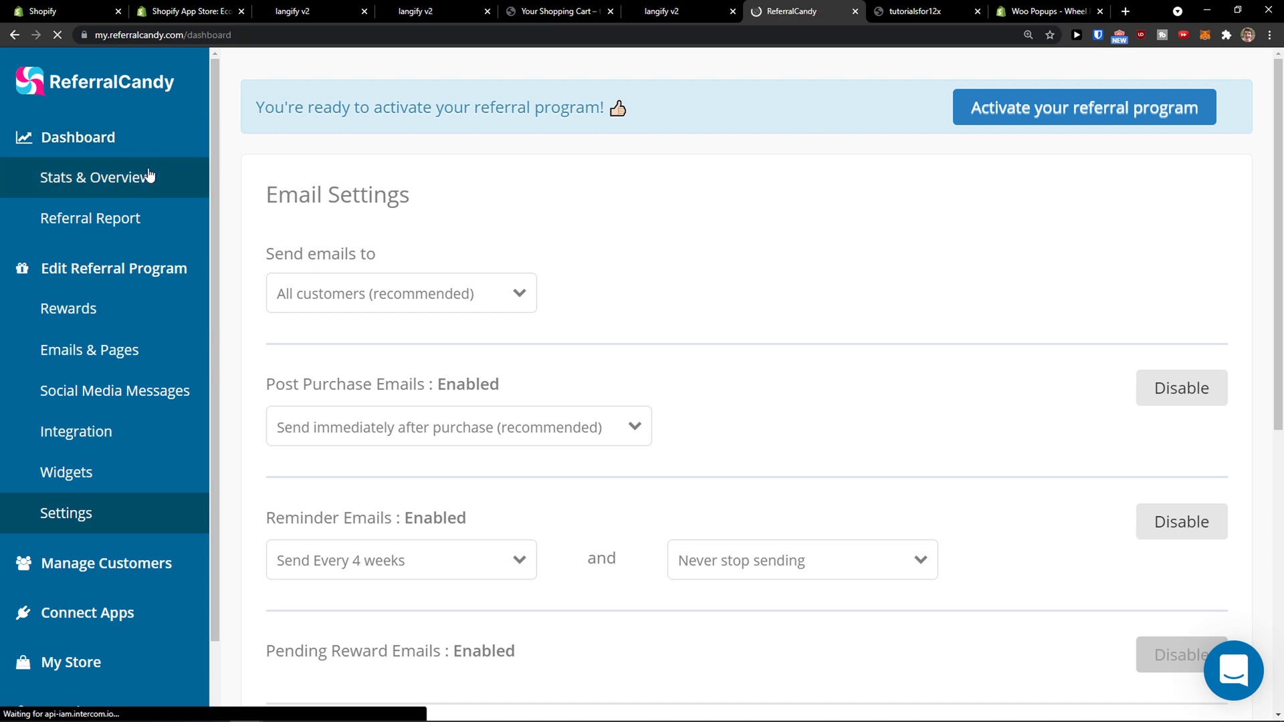
pyautogui.scroll(-6, 261, 294)
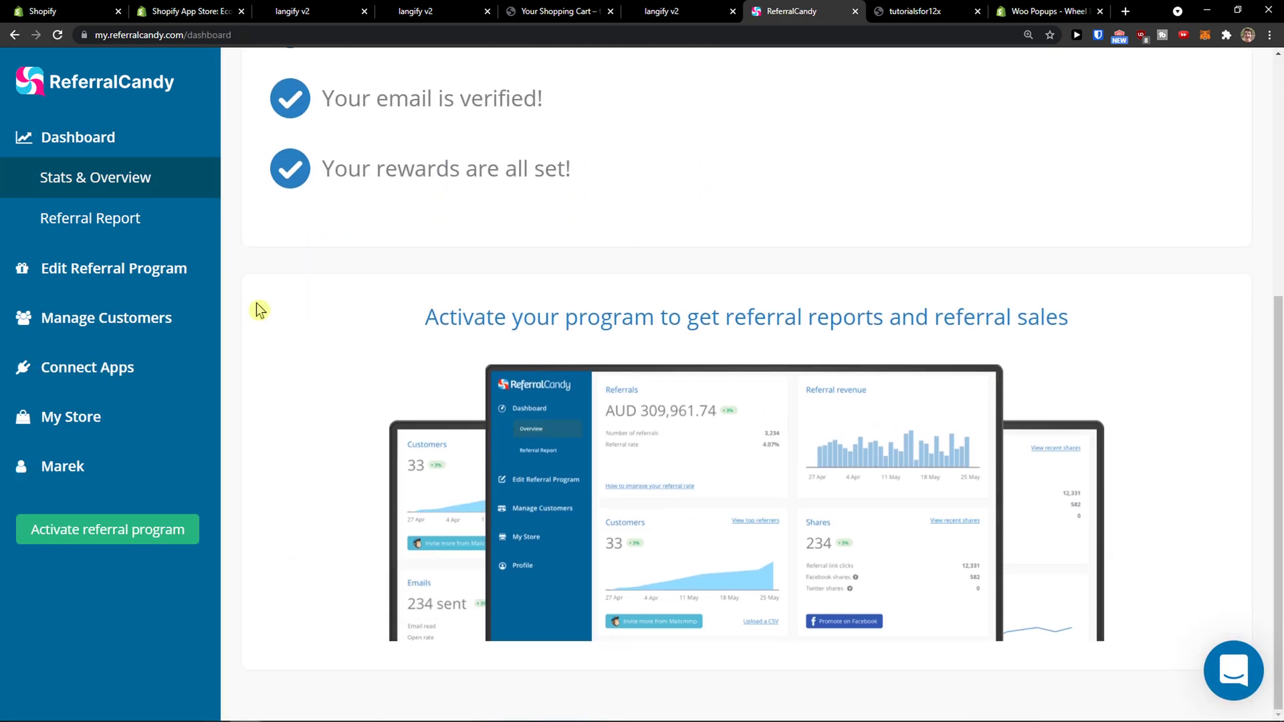
pyautogui.click(163, 223)
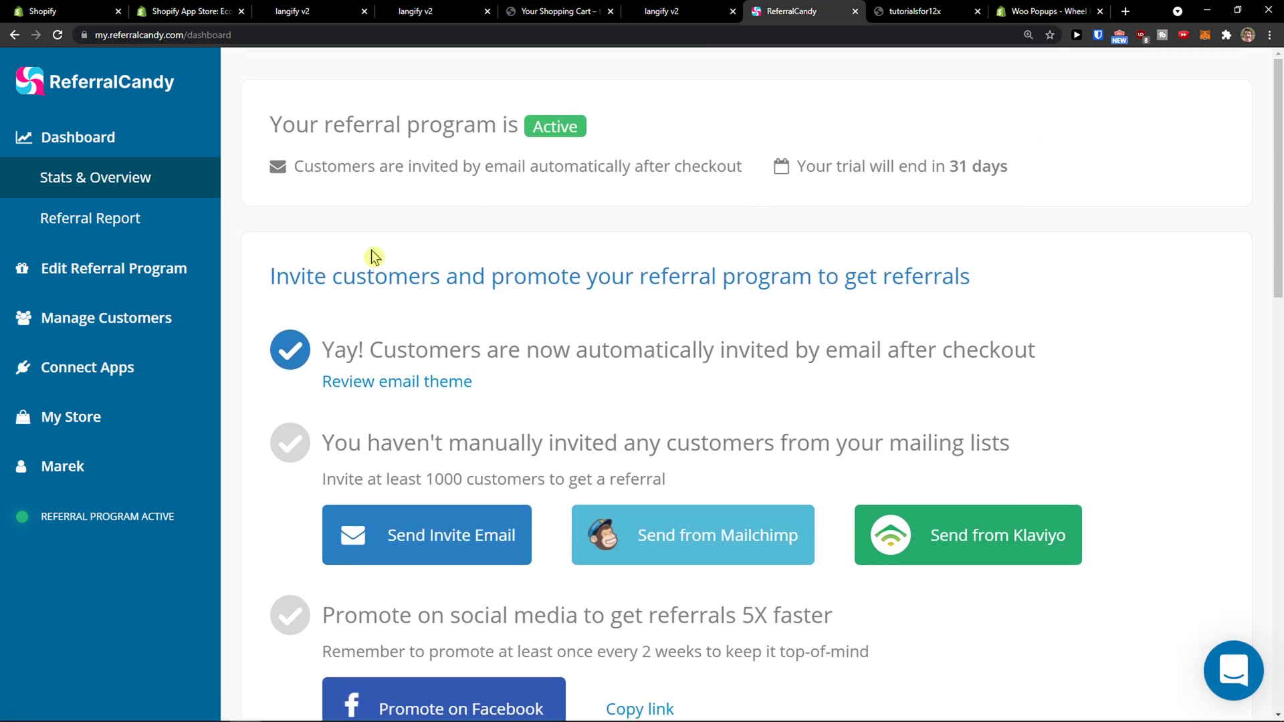
# Open the referral email theme review in a new browser tab and look through it.
pyautogui.scroll(-1, 376, 255)
pyautogui.moveTo(397, 278); pyautogui.dragTo(736, 270)
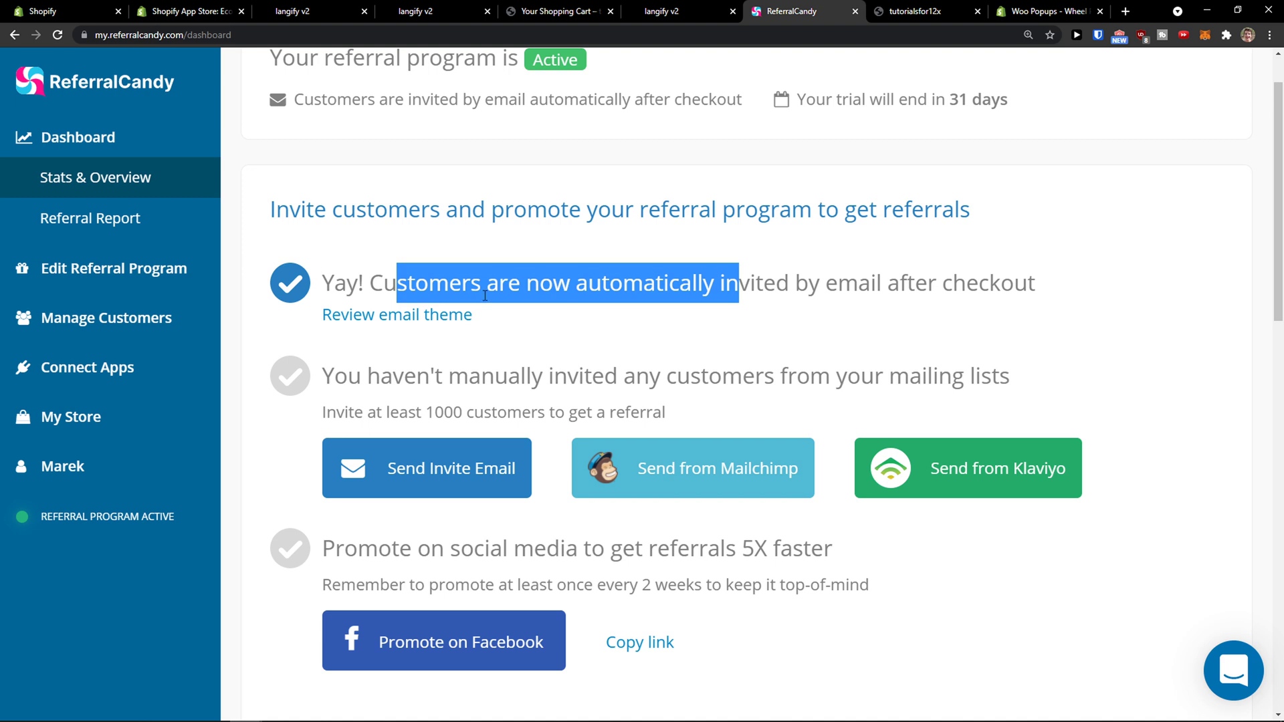
pyautogui.middleClick(421, 325)
pyautogui.middleClick(430, 324)
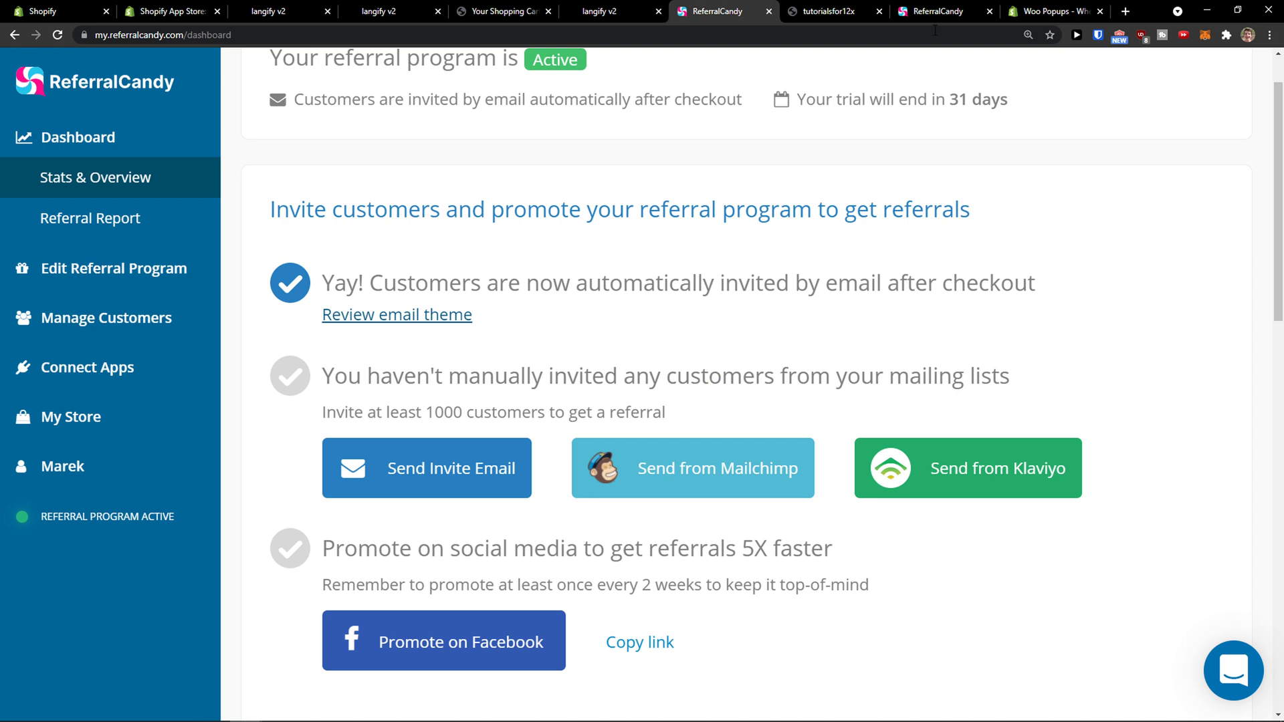
pyautogui.moveTo(935, 13); pyautogui.dragTo(830, 13)
pyautogui.scroll(-1, 679, 256)
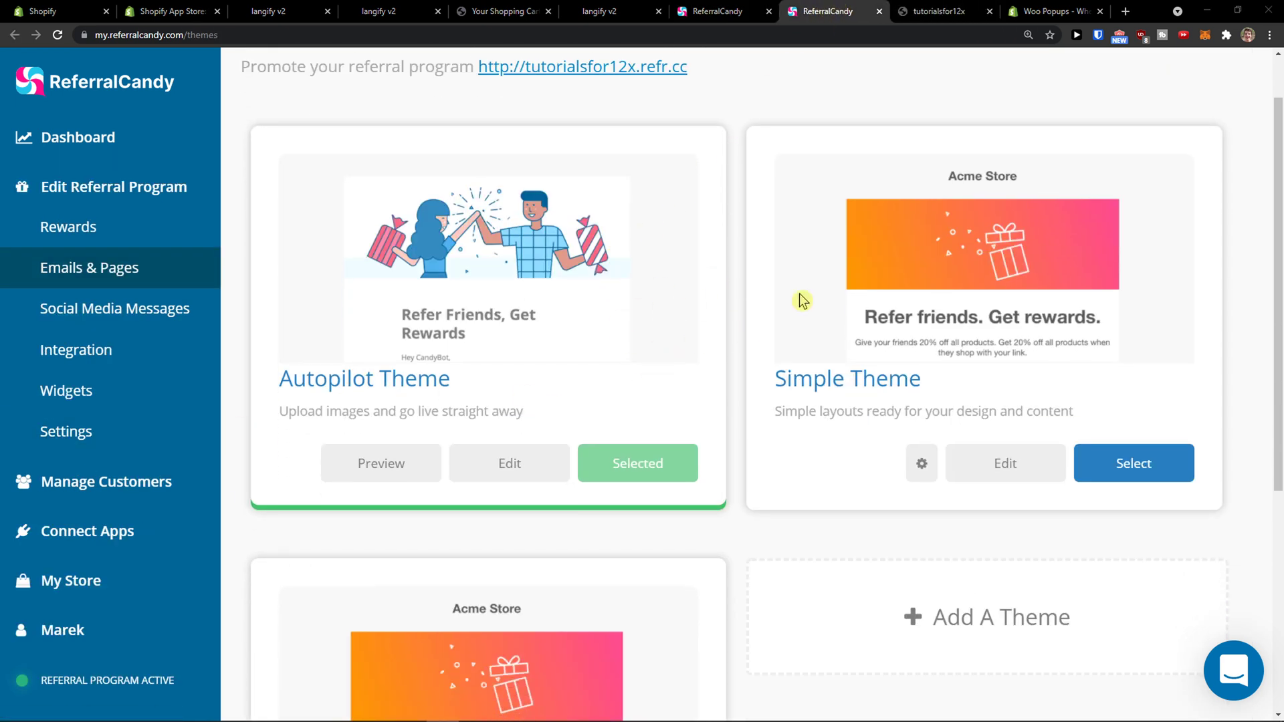
# Back on the dashboard, read the tips to invite 1000 customers and promote on social media.
pyautogui.hotkey('ctrl', 'shift', 'Tab')
pyautogui.scroll(-1, 478, 194)
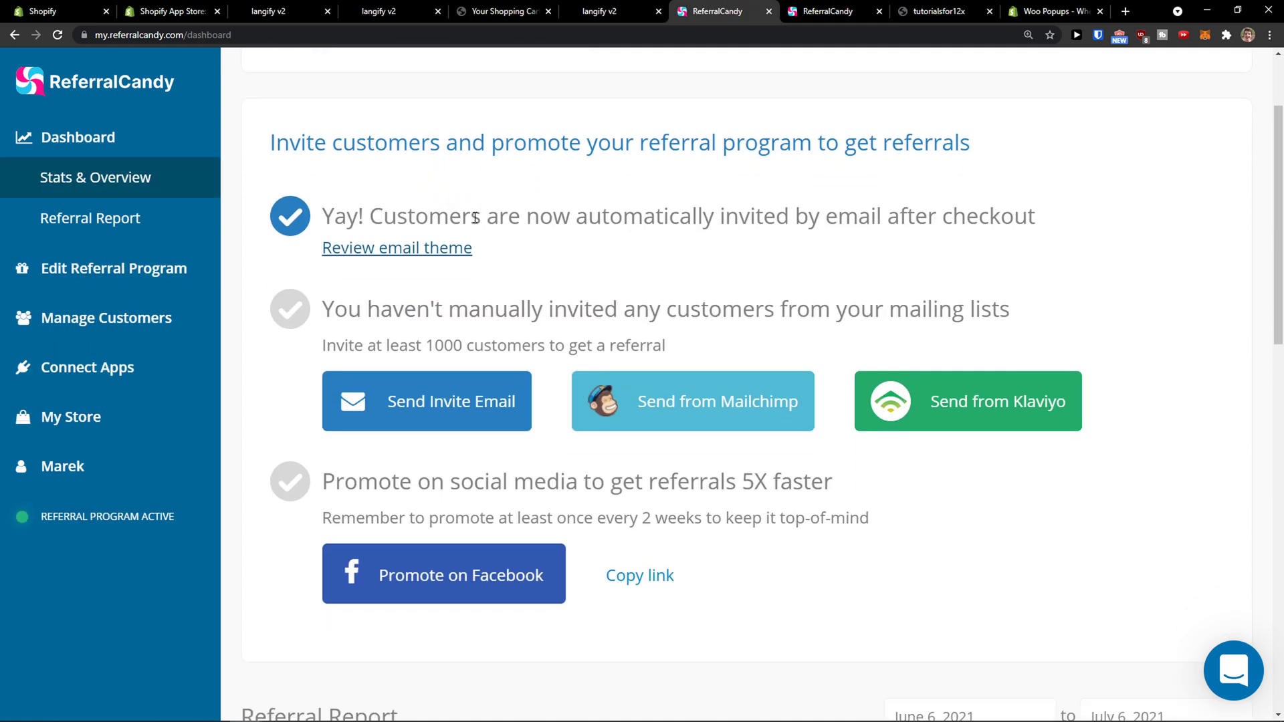
pyautogui.scroll(-1, 476, 227)
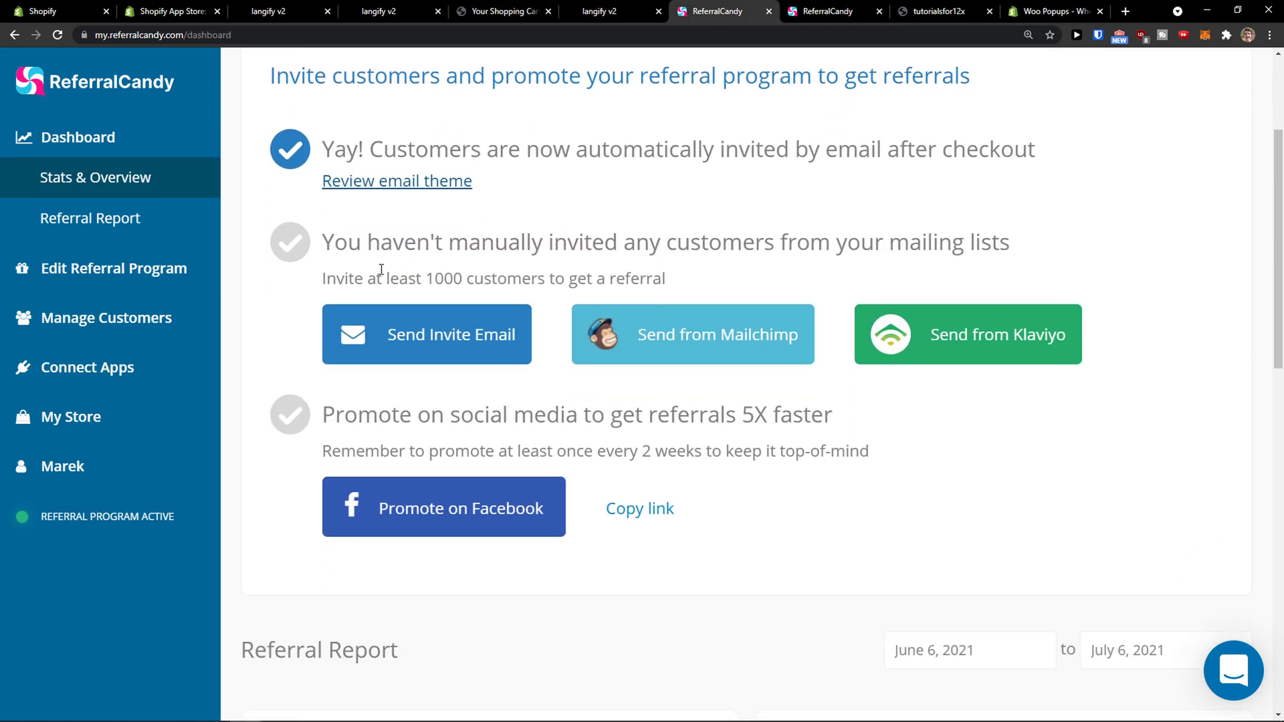
pyautogui.moveTo(365, 278); pyautogui.dragTo(620, 275)
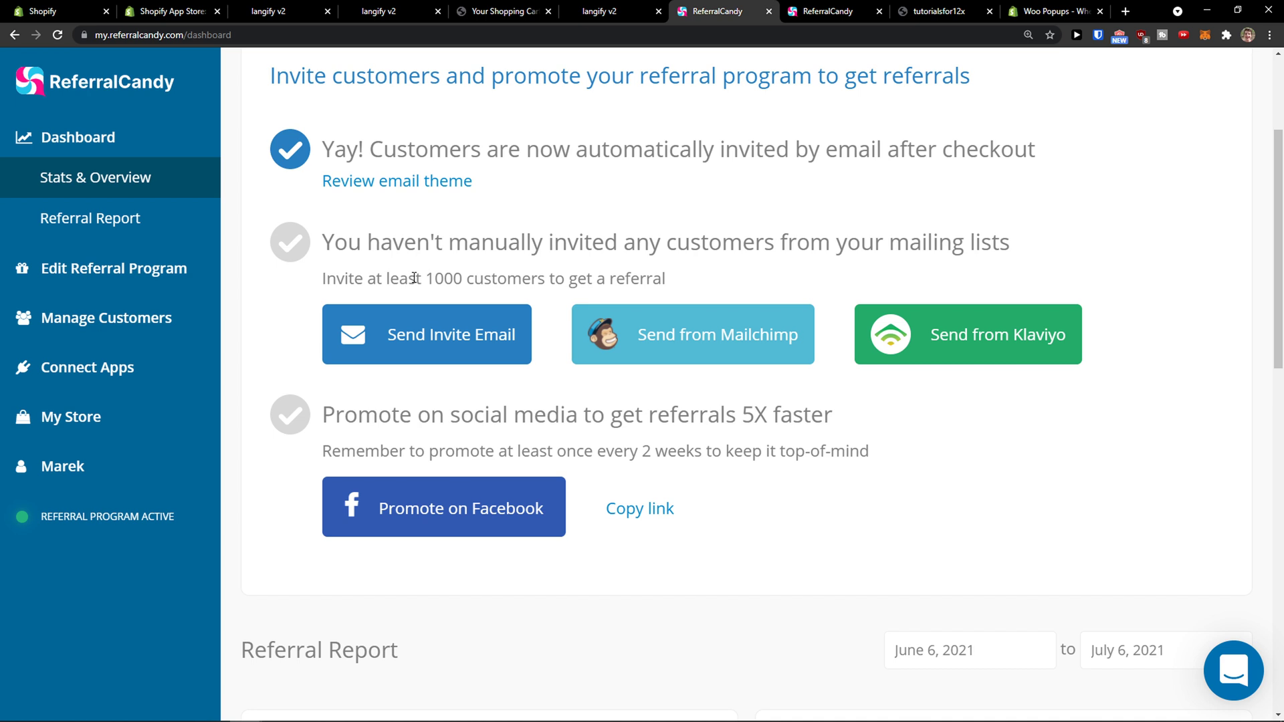
pyautogui.scroll(-1, 415, 278)
pyautogui.scroll(-1, 411, 285)
pyautogui.moveTo(370, 281); pyautogui.dragTo(573, 292)
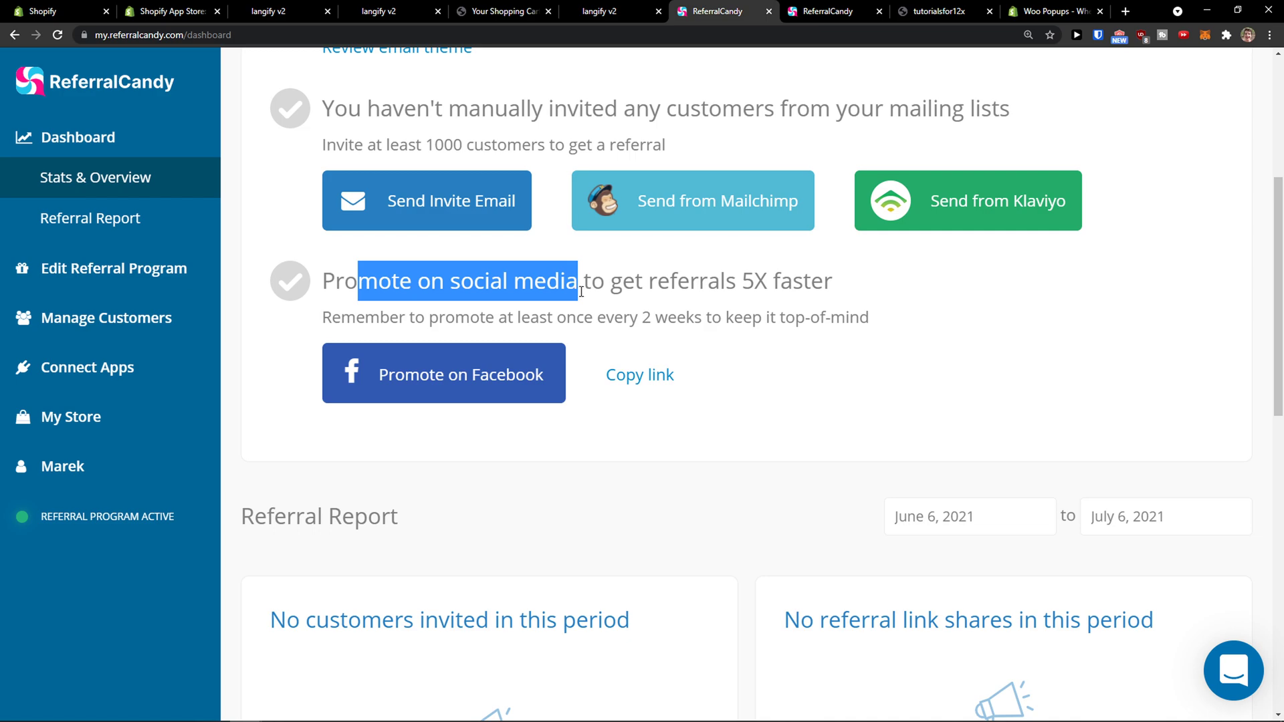
pyautogui.moveTo(423, 713)
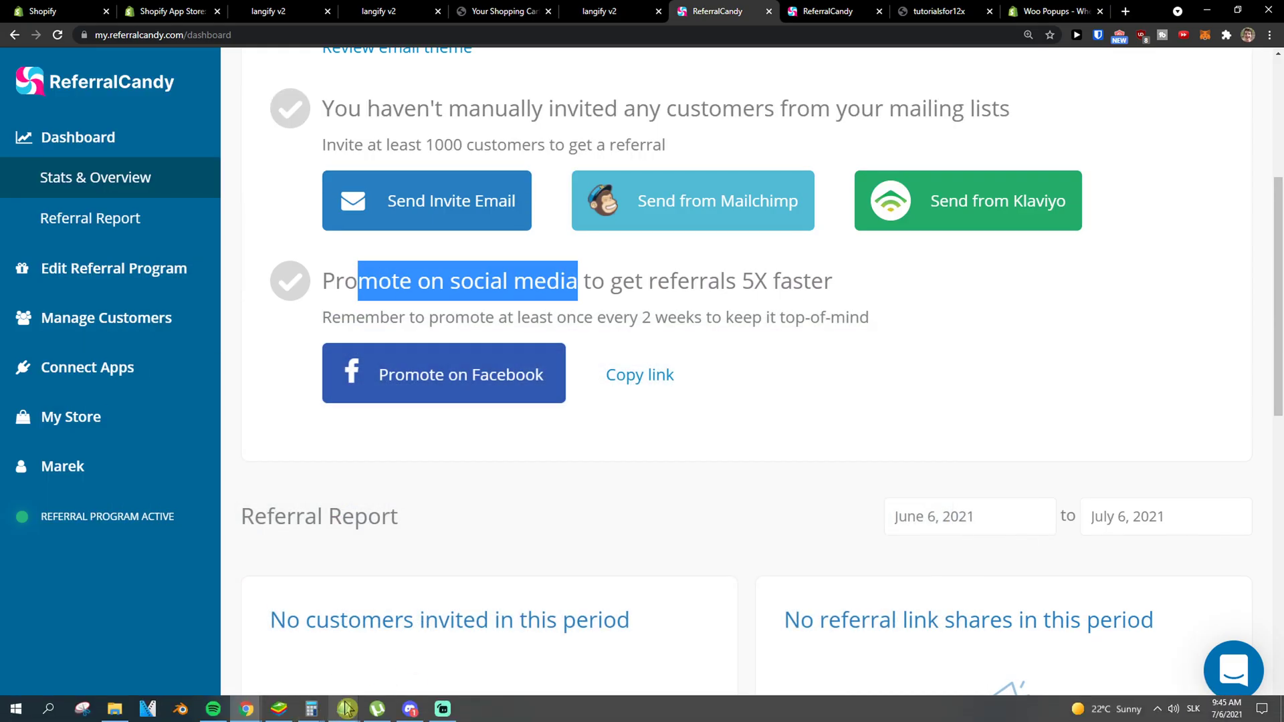
pyautogui.moveTo(347, 709)
pyautogui.click(298, 667)
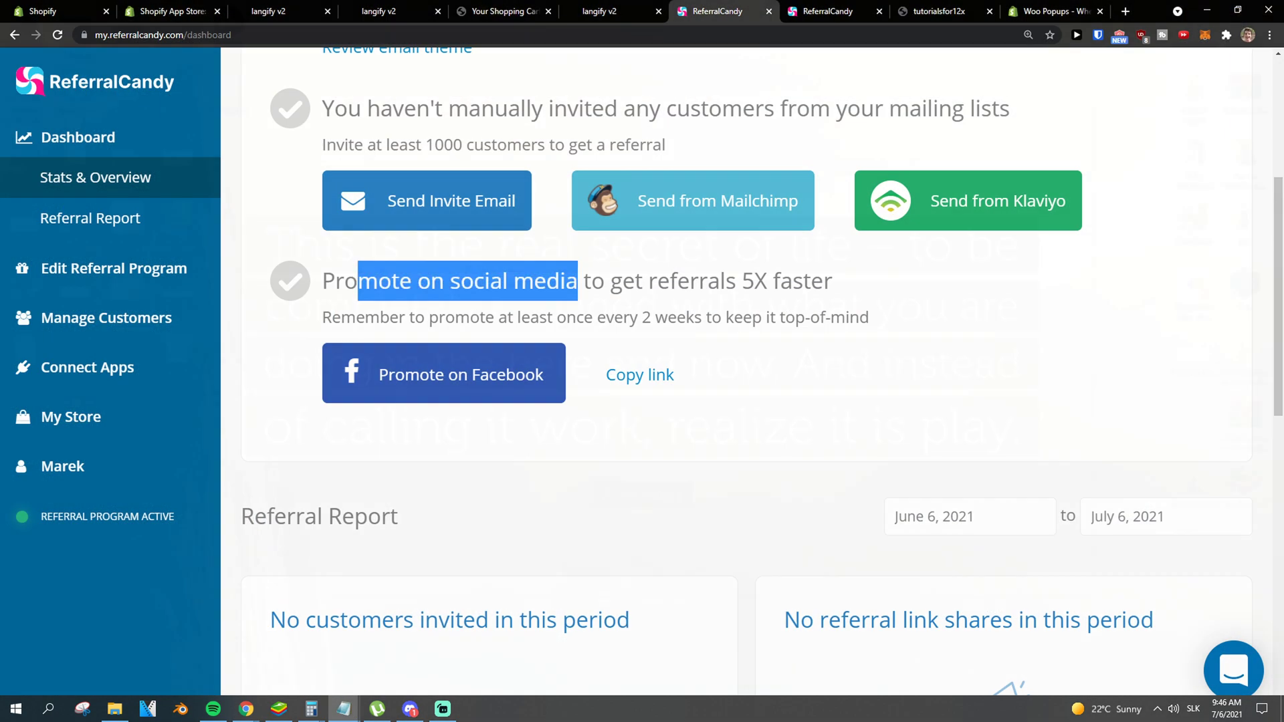